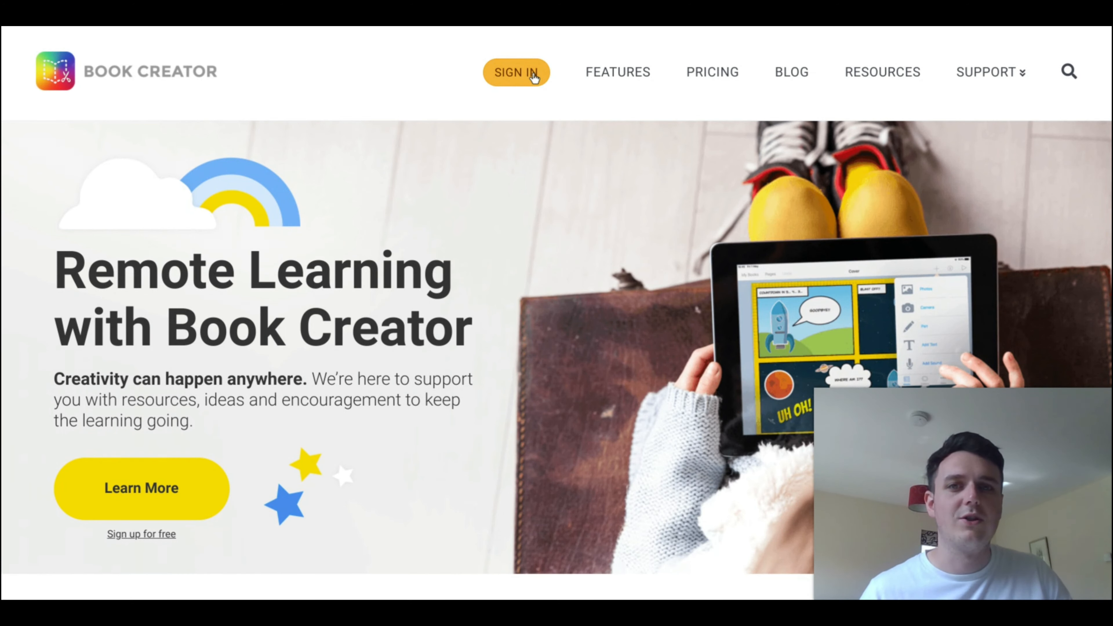
Step: Sign in to the library and open the lockdown journal with the black-and-white starburst cover
click(516, 73)
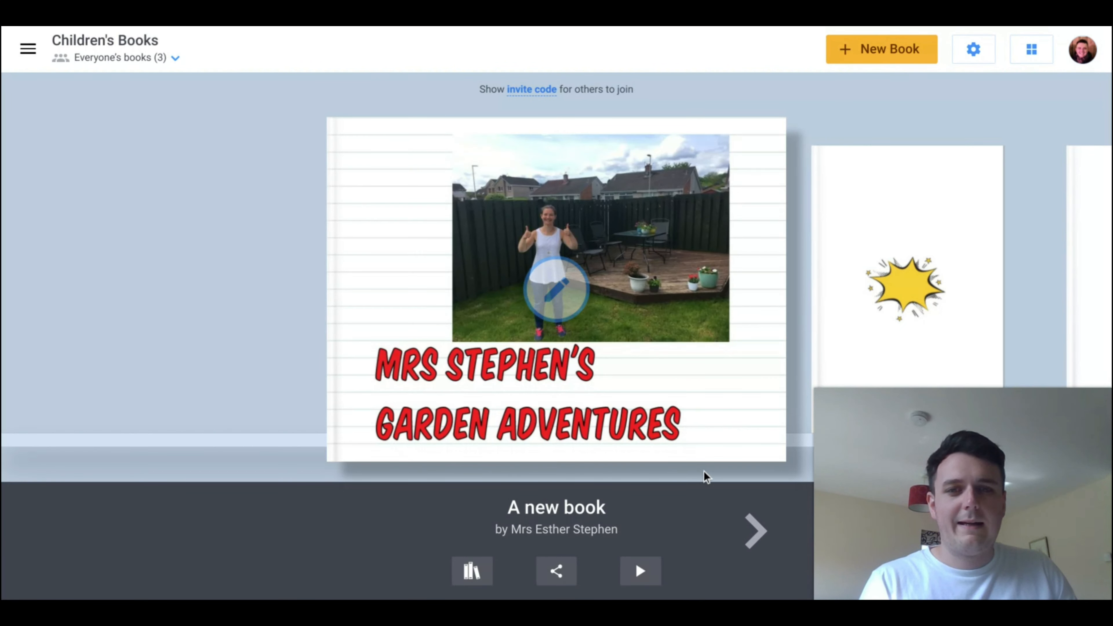
click(752, 529)
click(752, 528)
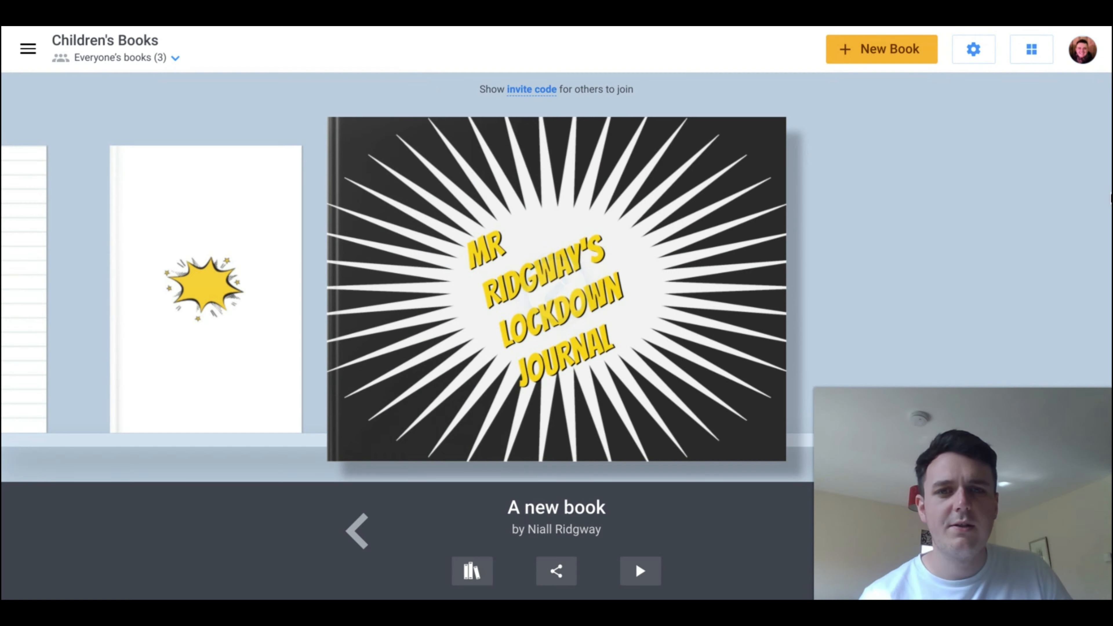
click(746, 241)
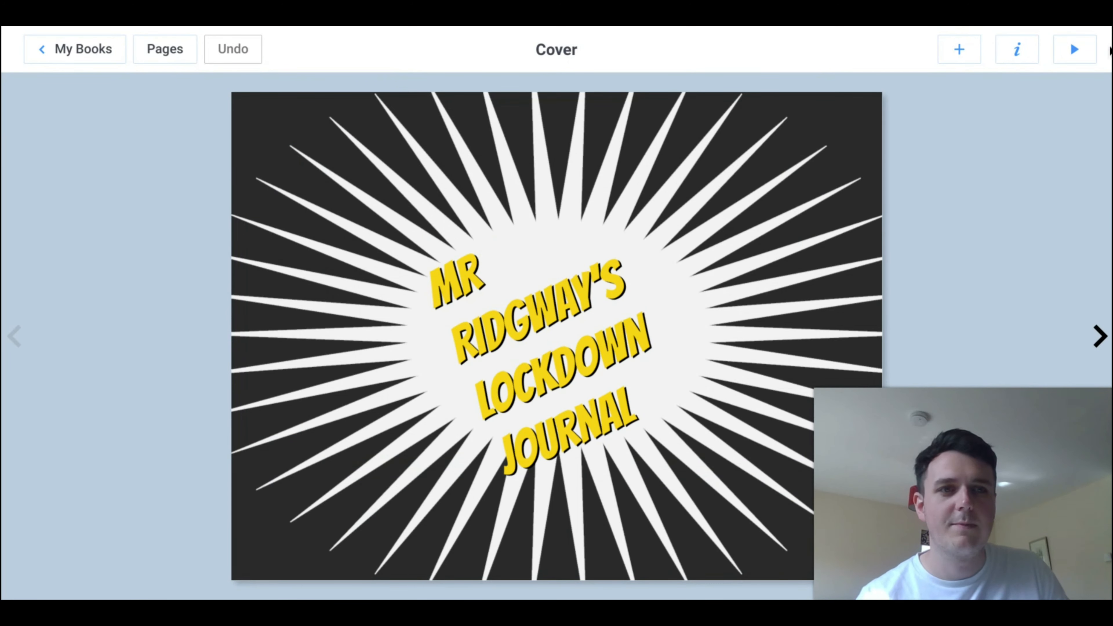
Step: Preview the lockdown journal in reading mode and page through its comic spreads to the end
click(1084, 51)
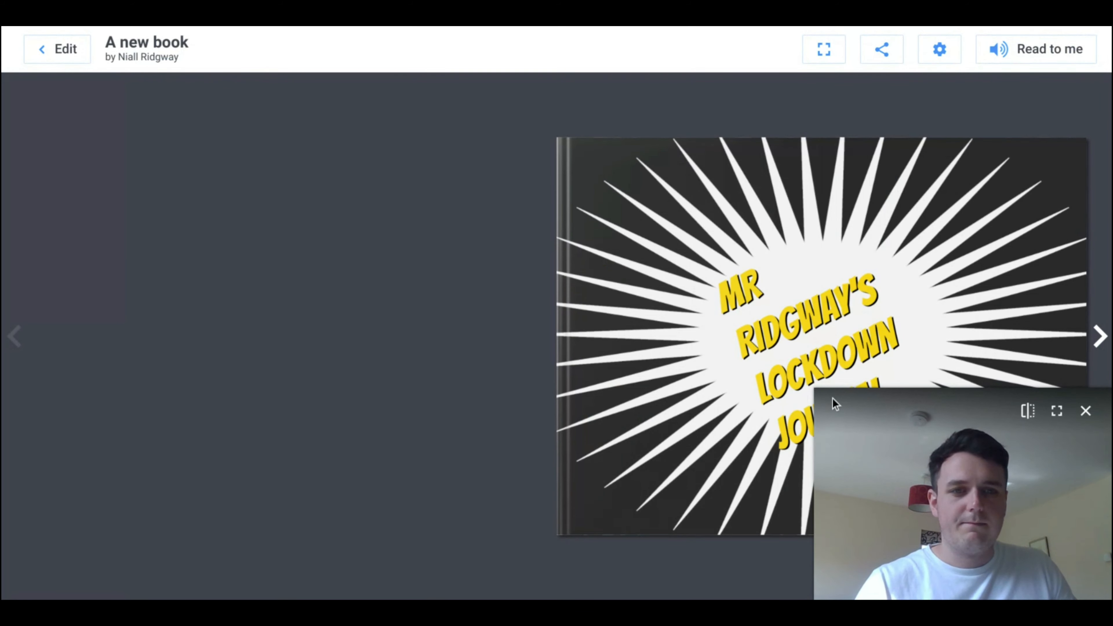
drag(823, 397, 835, 409)
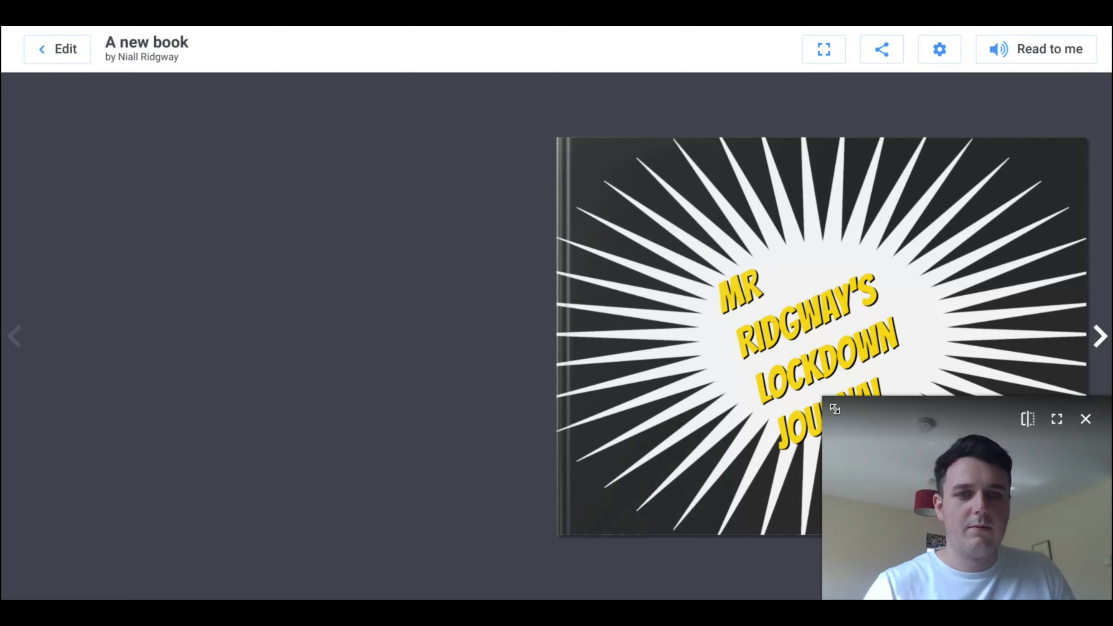
drag(938, 451, 127, 43)
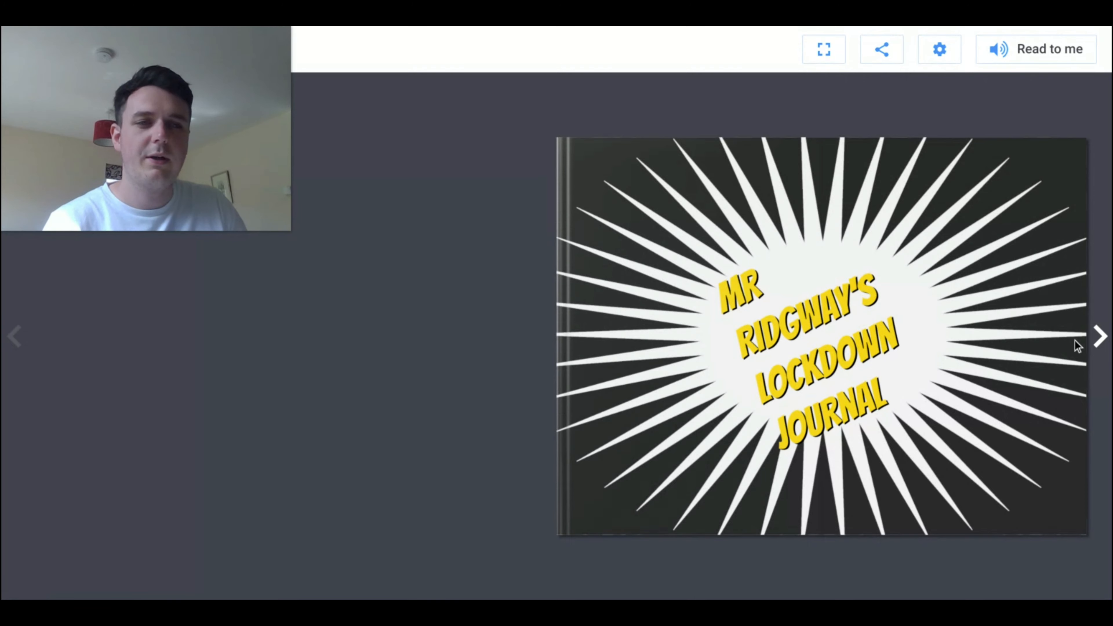
key(Right)
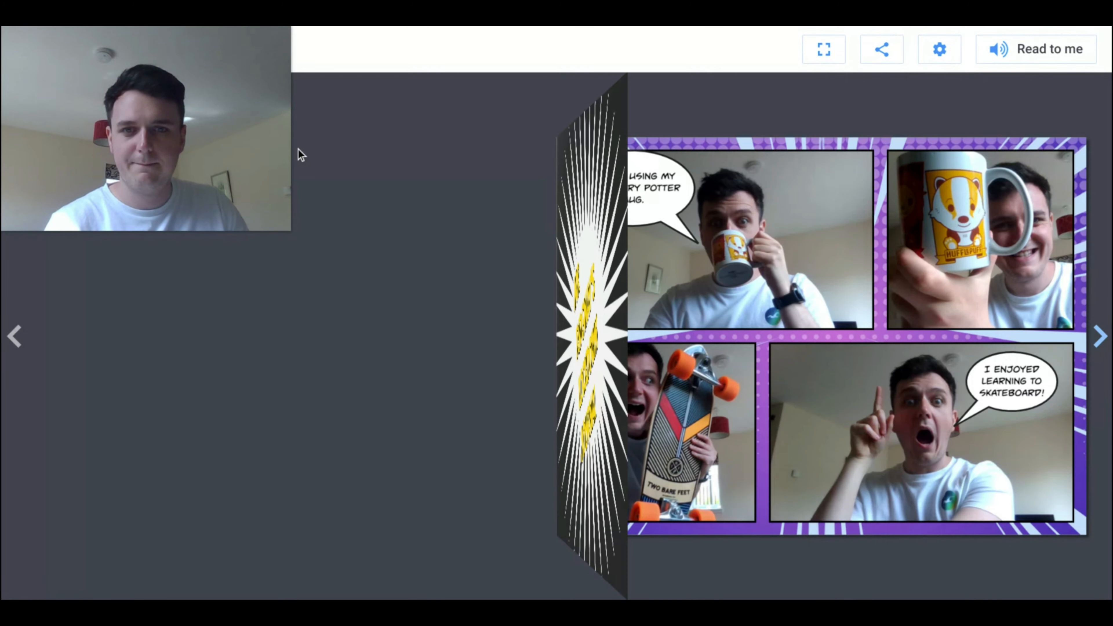
drag(184, 87, 1006, 458)
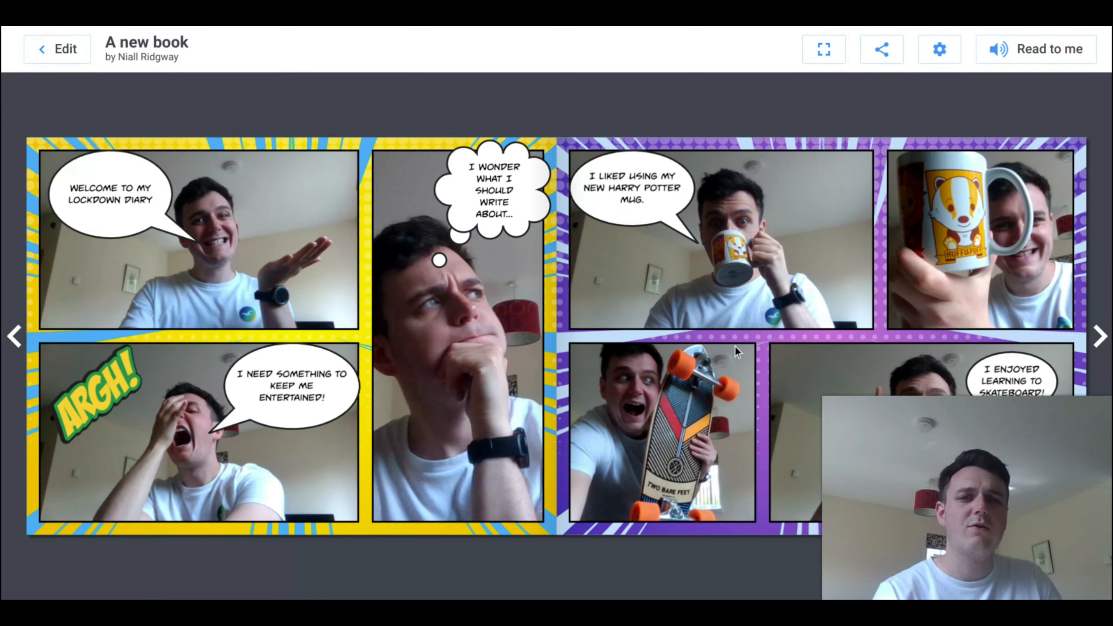
drag(976, 465, 155, 452)
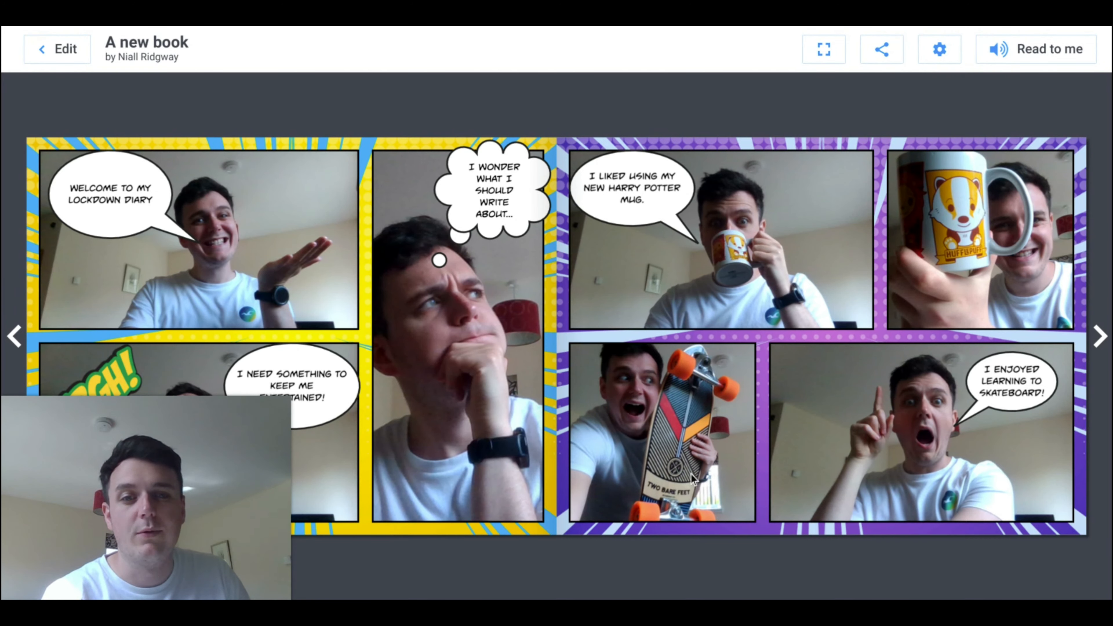
click(1100, 336)
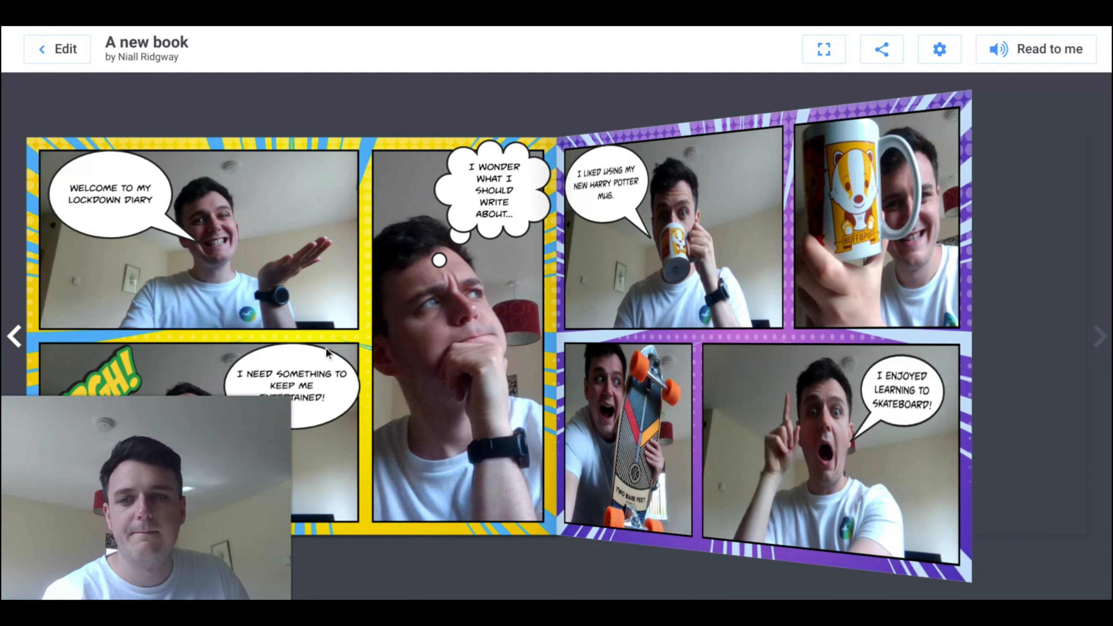
drag(109, 459, 930, 460)
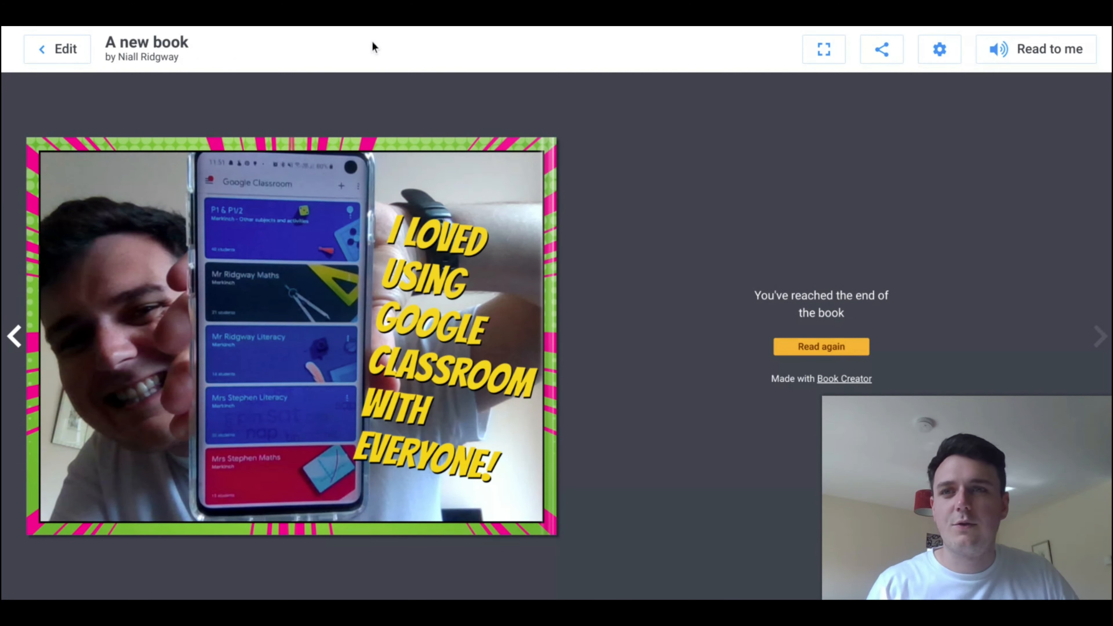
Step: Return to the book library and create a new book in the Landscape 4:3 Comic shape
click(59, 49)
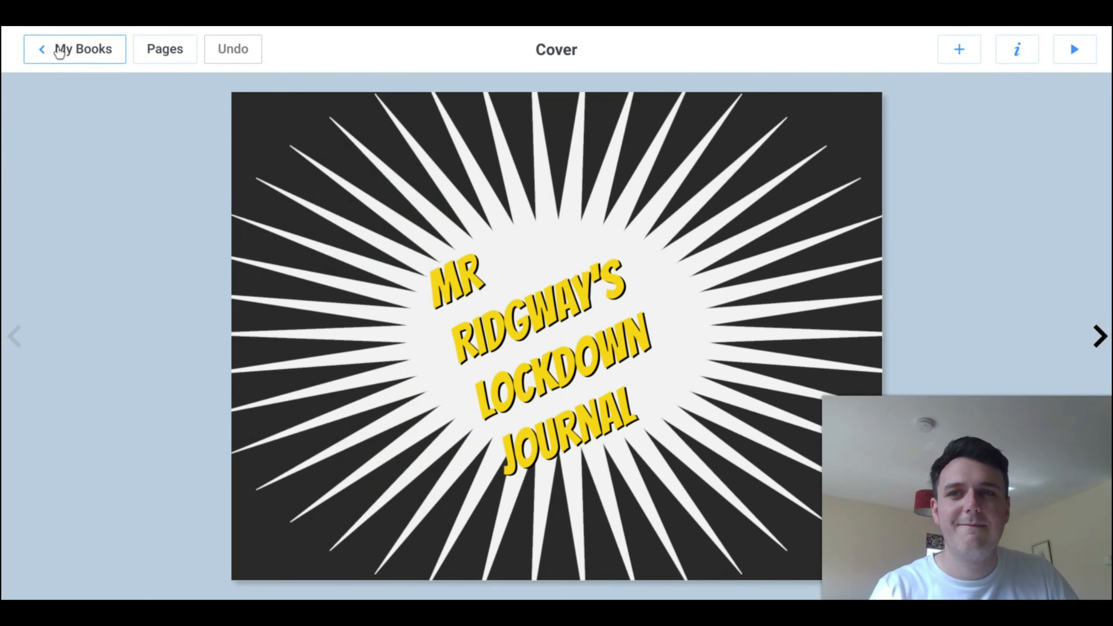
click(59, 49)
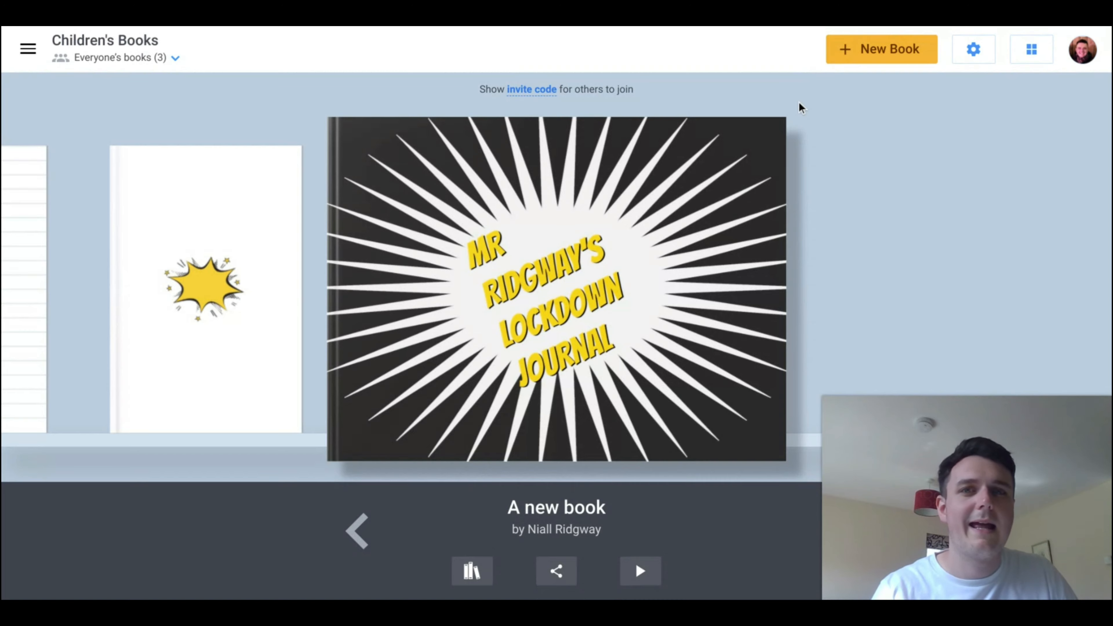
click(905, 65)
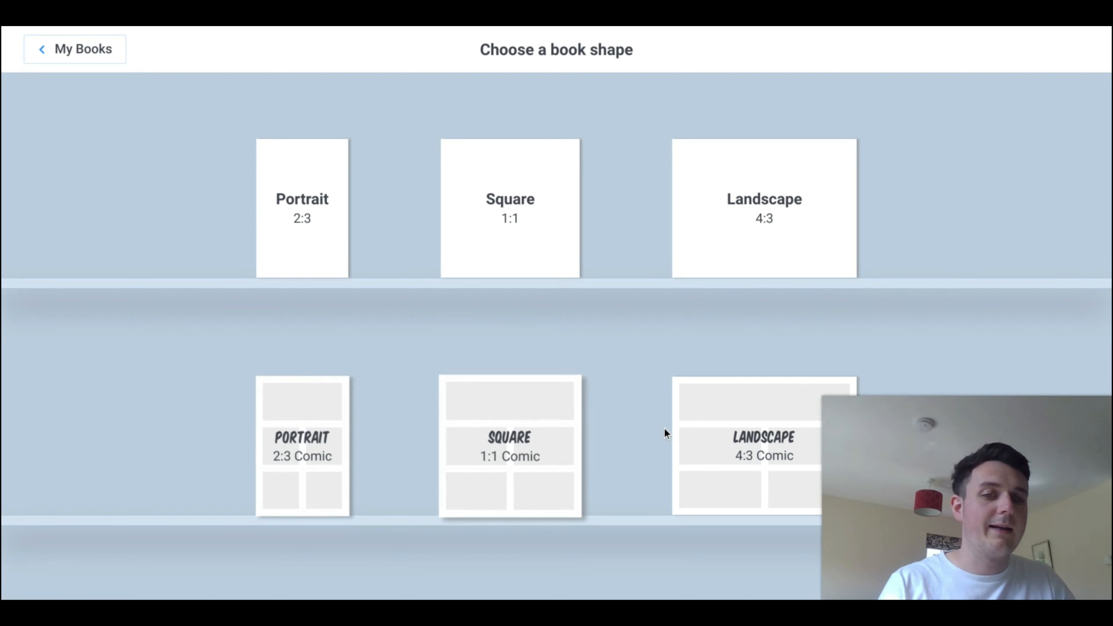
click(764, 418)
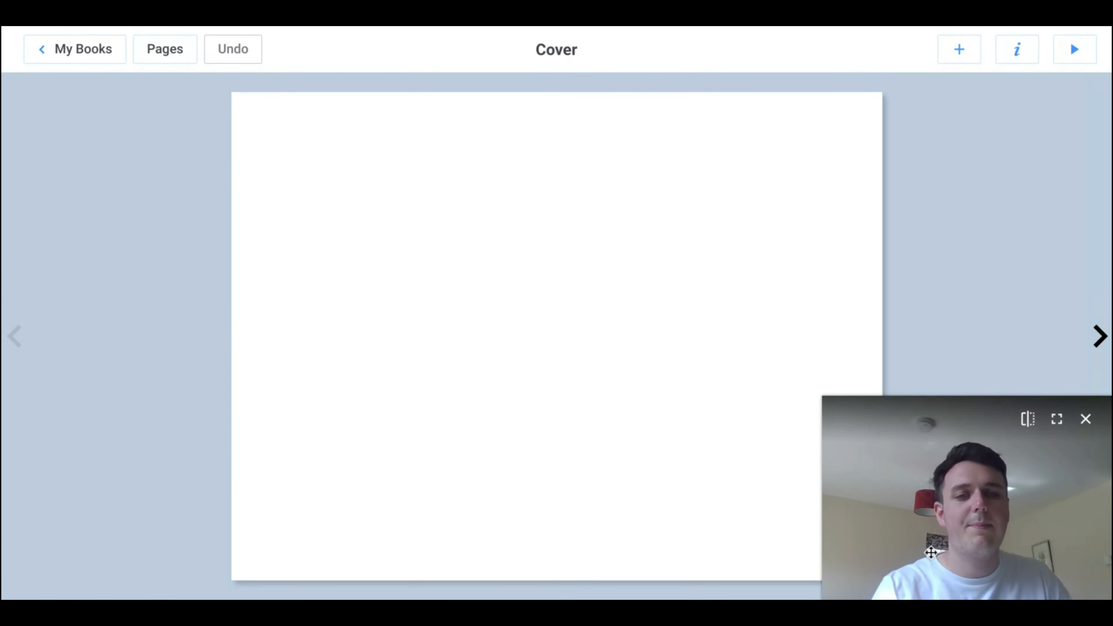
drag(825, 400, 885, 422)
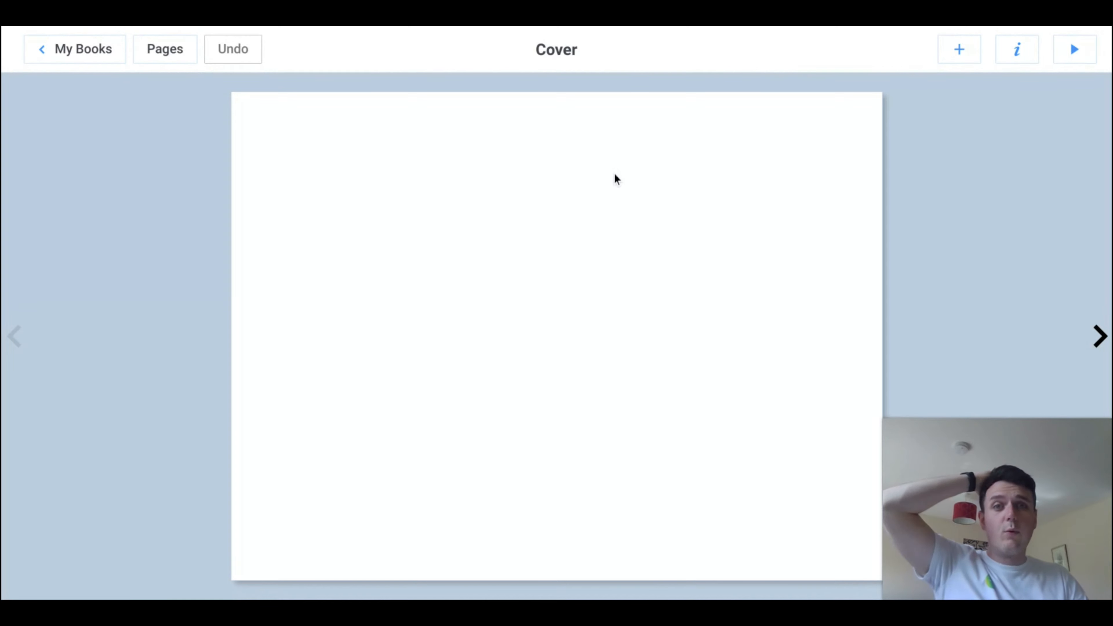
Step: Set the cover's comic background to dark grey with yellow lightning bolts in the corners
click(1019, 53)
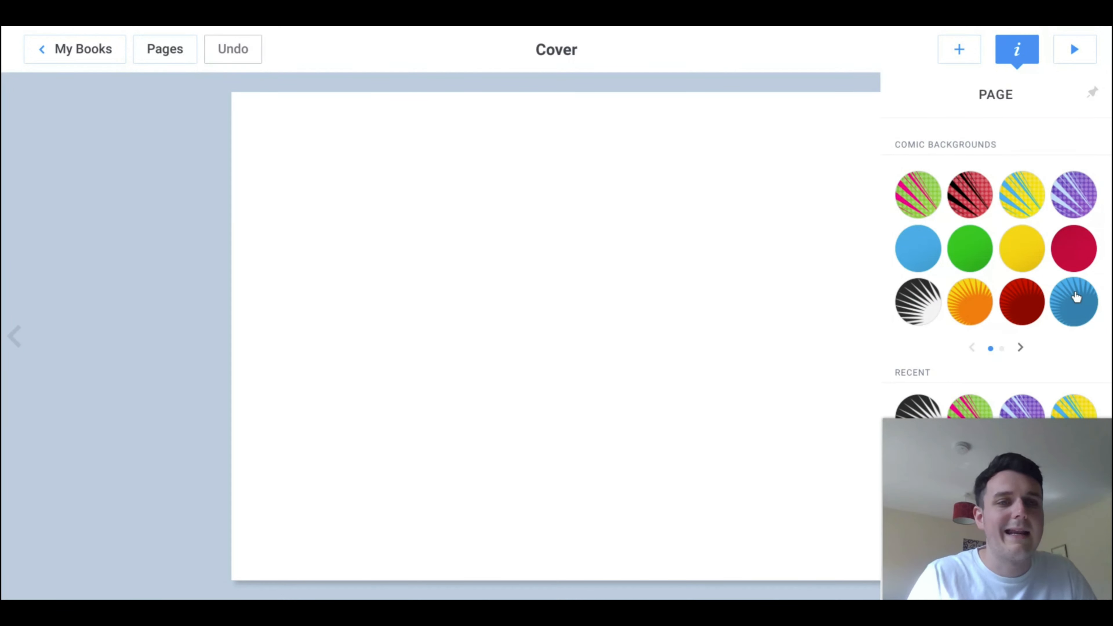
click(1021, 347)
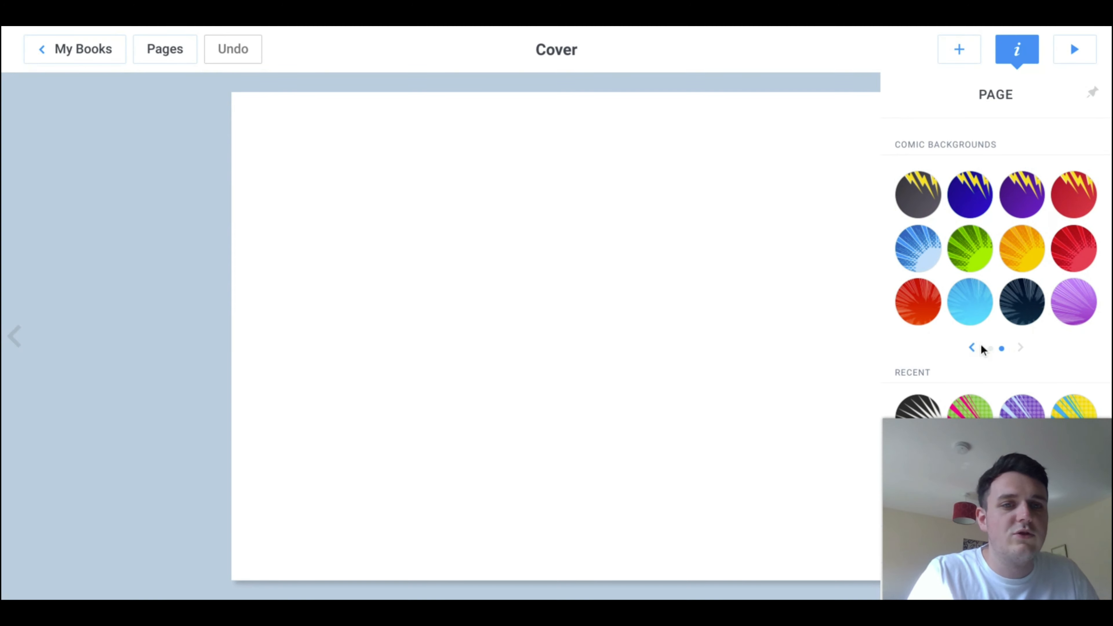
click(971, 203)
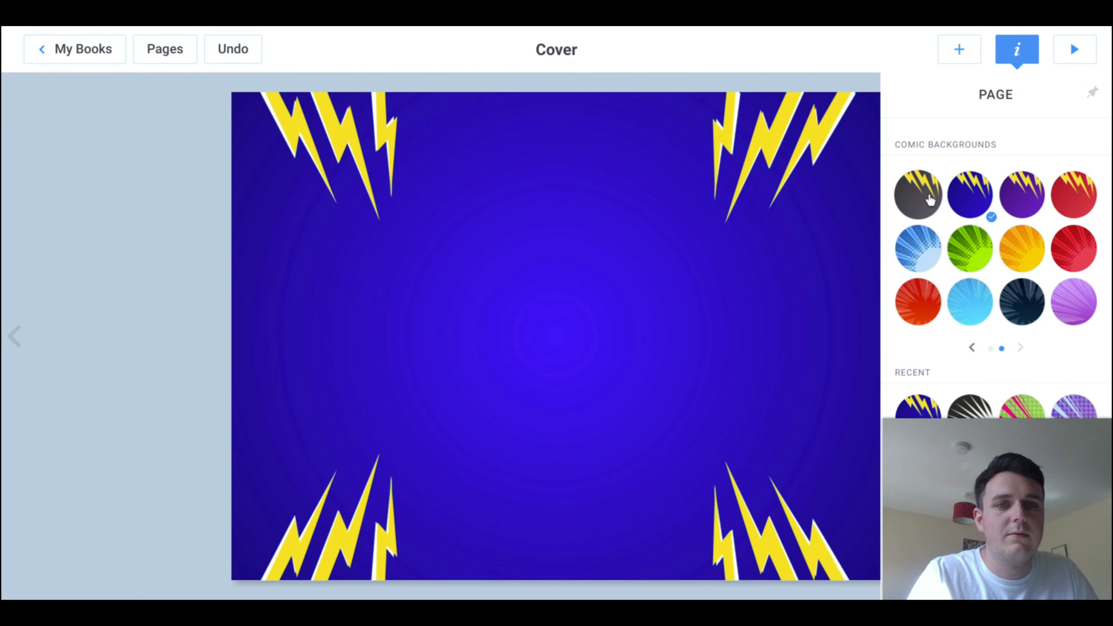
click(924, 198)
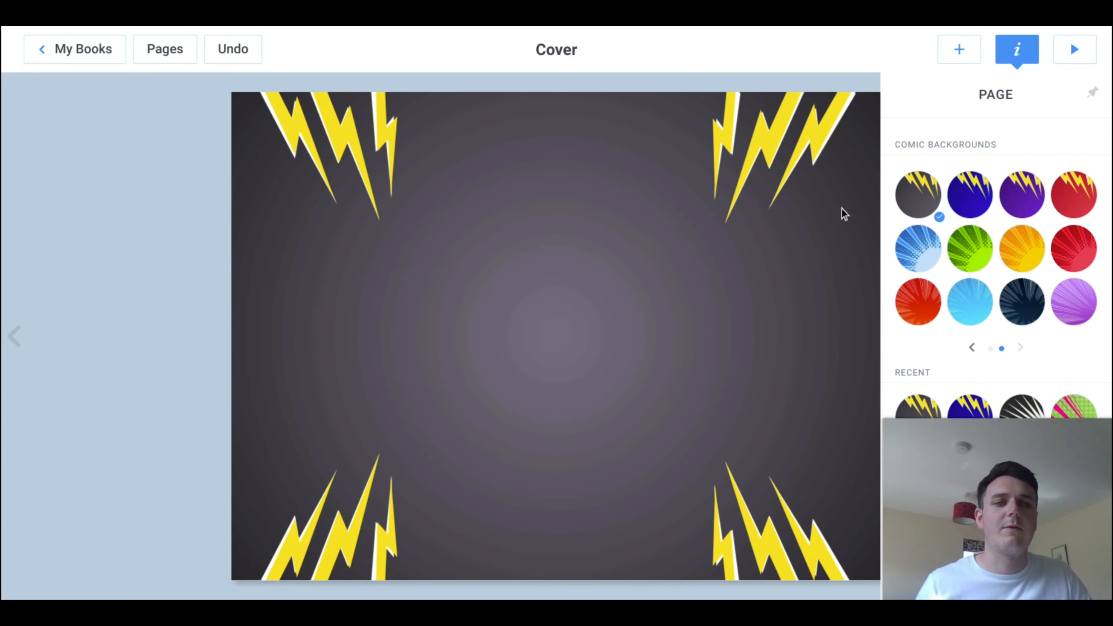
click(659, 324)
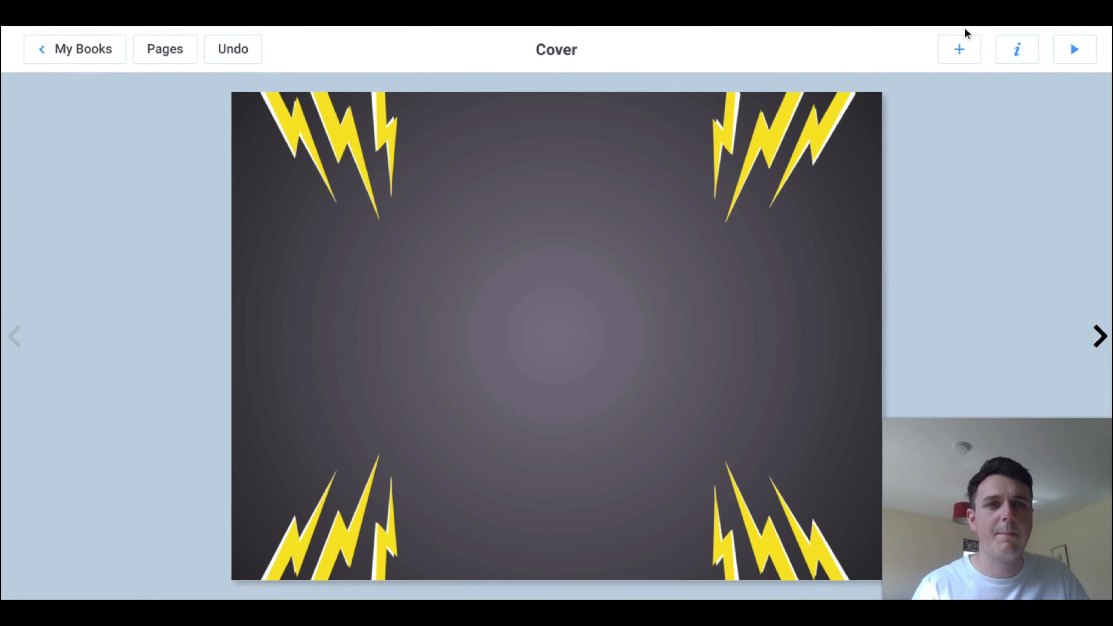
Step: Add comic text in the red Title style to the cover reading "Welcome to my video book"
click(959, 53)
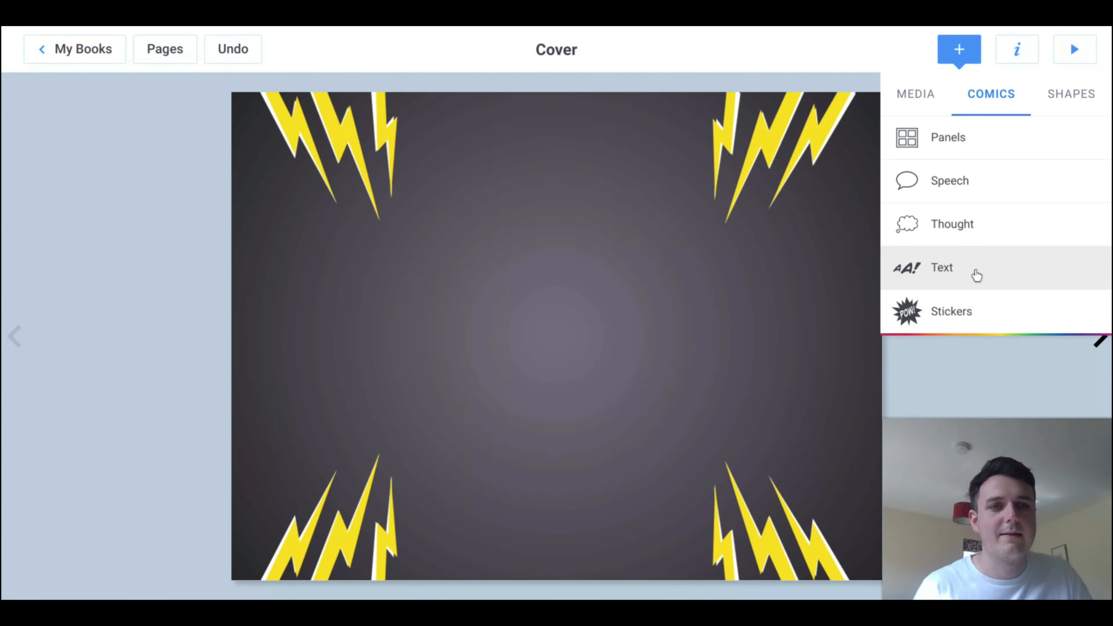
click(976, 273)
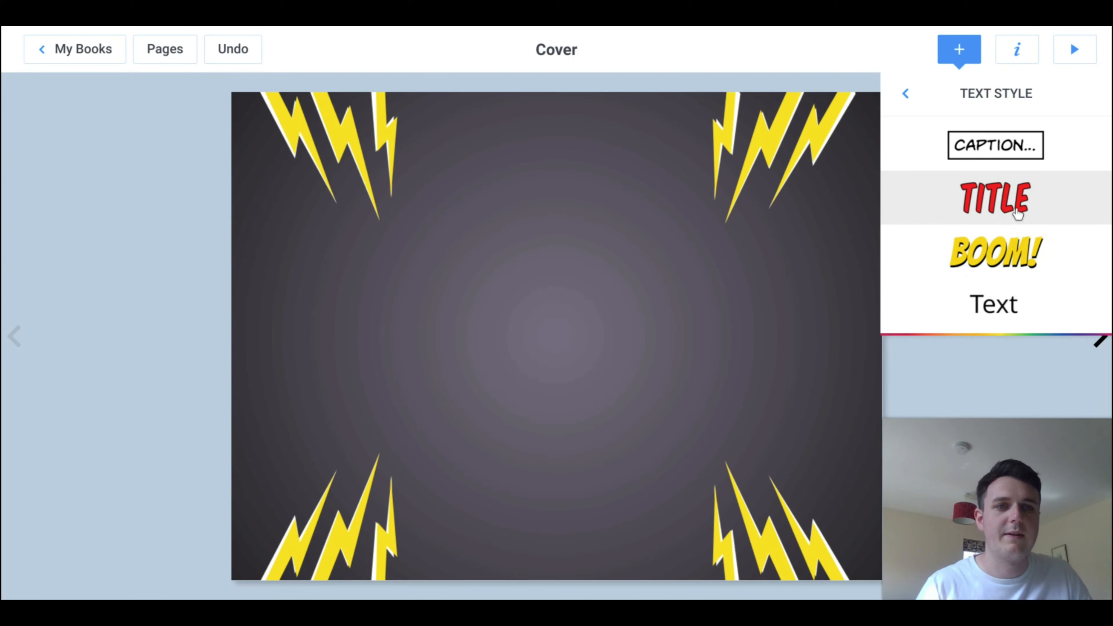
click(1017, 213)
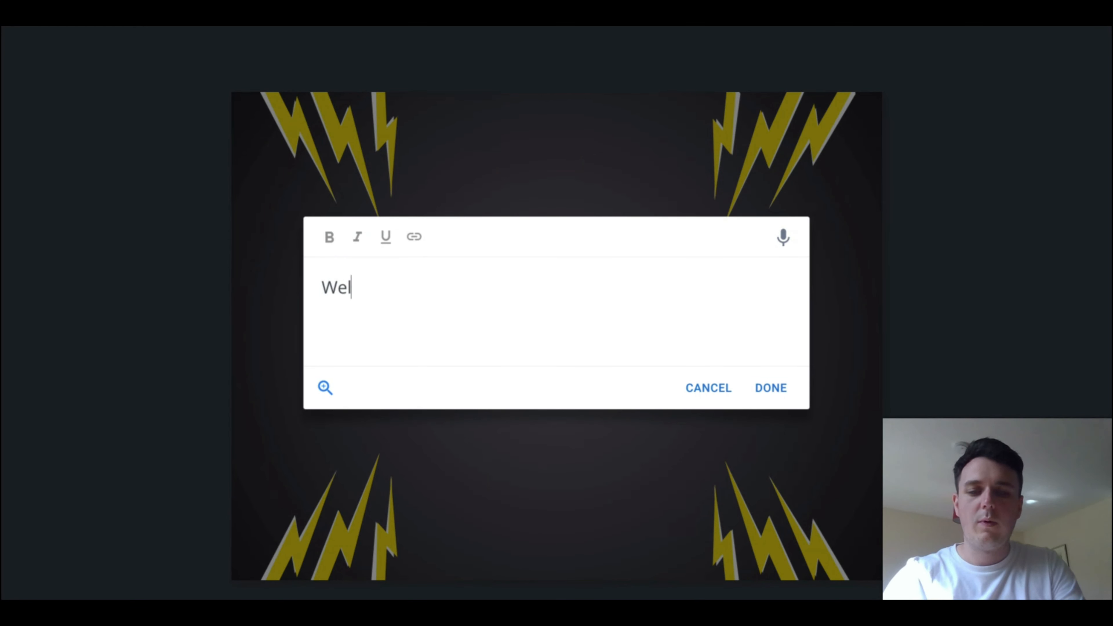
text(Welcome to my vi)
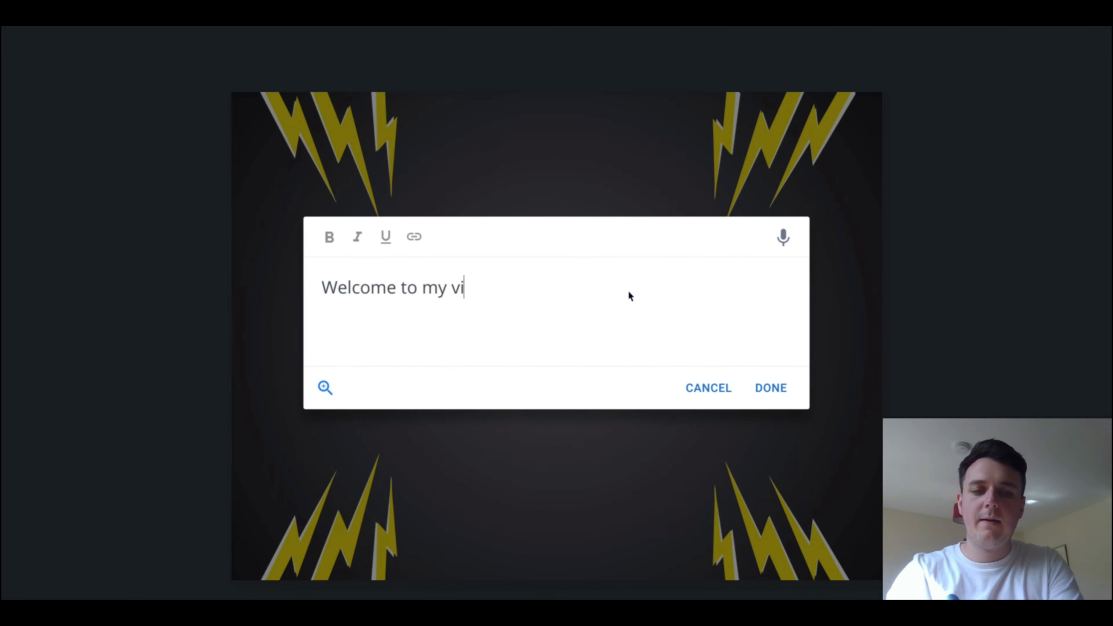
text(deo book)
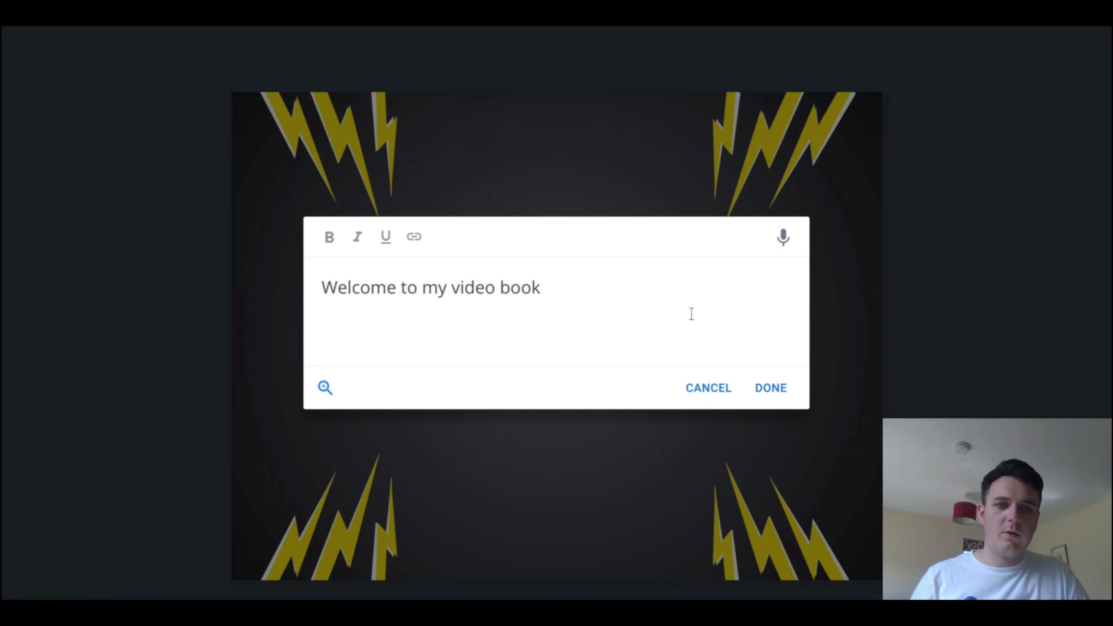
click(772, 389)
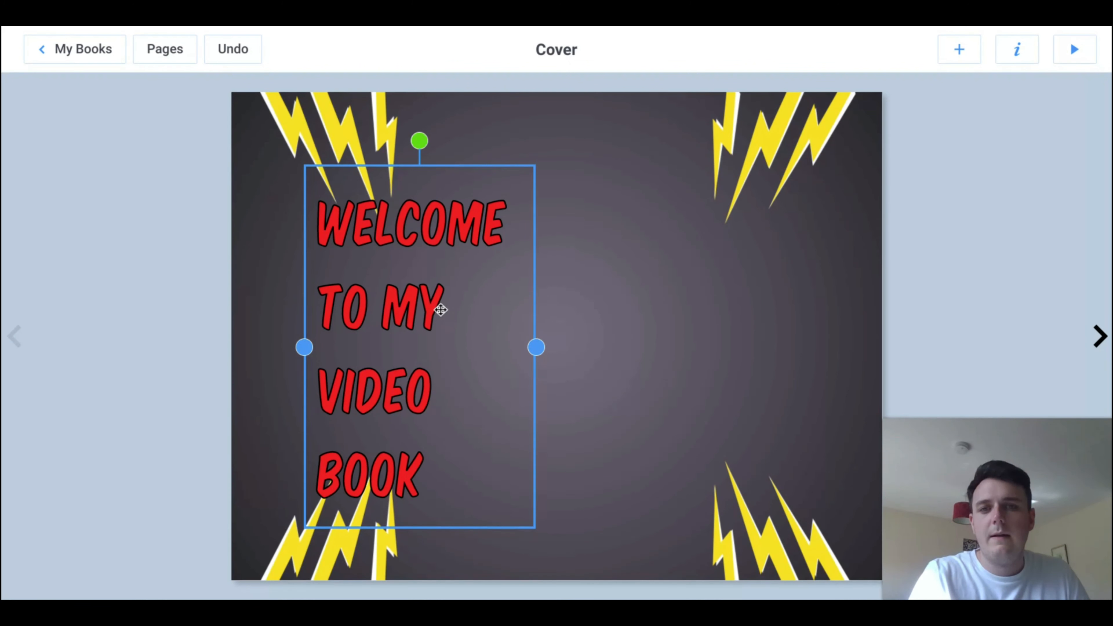
Step: Widen the title text box so the words wrap onto three lines and centre it on the cover
drag(440, 309, 599, 299)
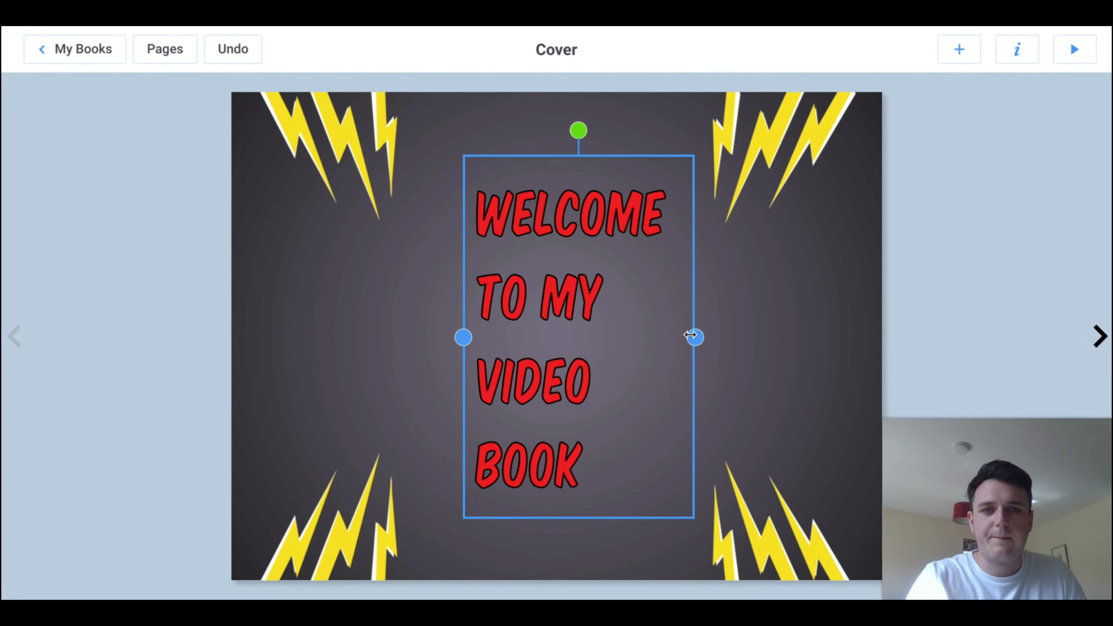
drag(685, 343, 780, 347)
drag(680, 290, 614, 317)
click(953, 189)
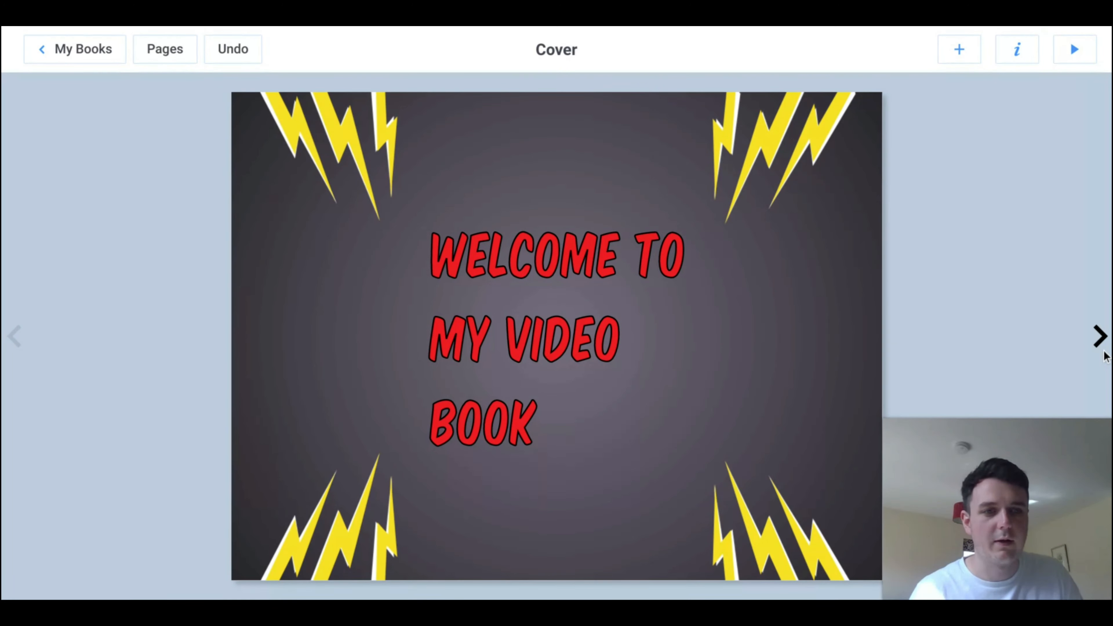
Step: Give page 2 a three-panel comic layout with two stacked wide panels beside one tall panel on the right
click(1099, 338)
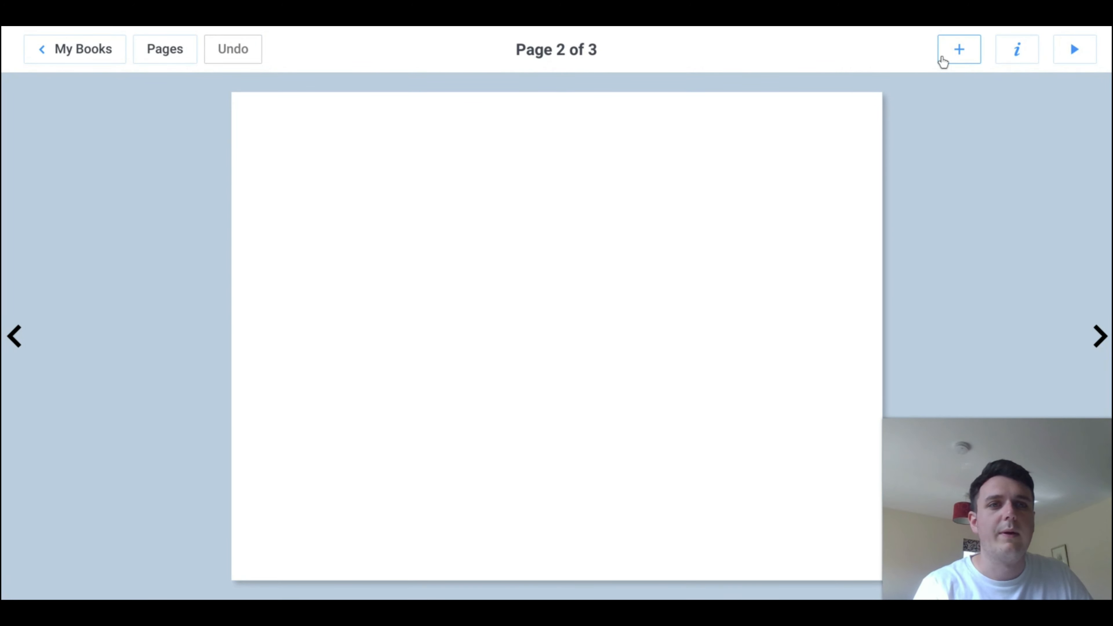
click(944, 62)
click(972, 137)
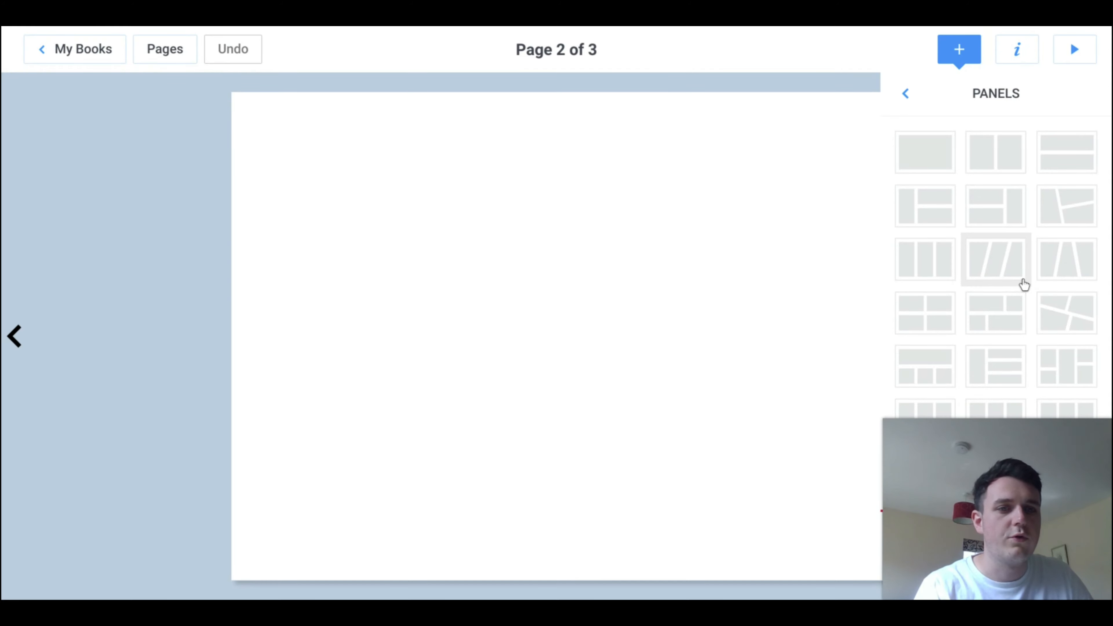
click(999, 207)
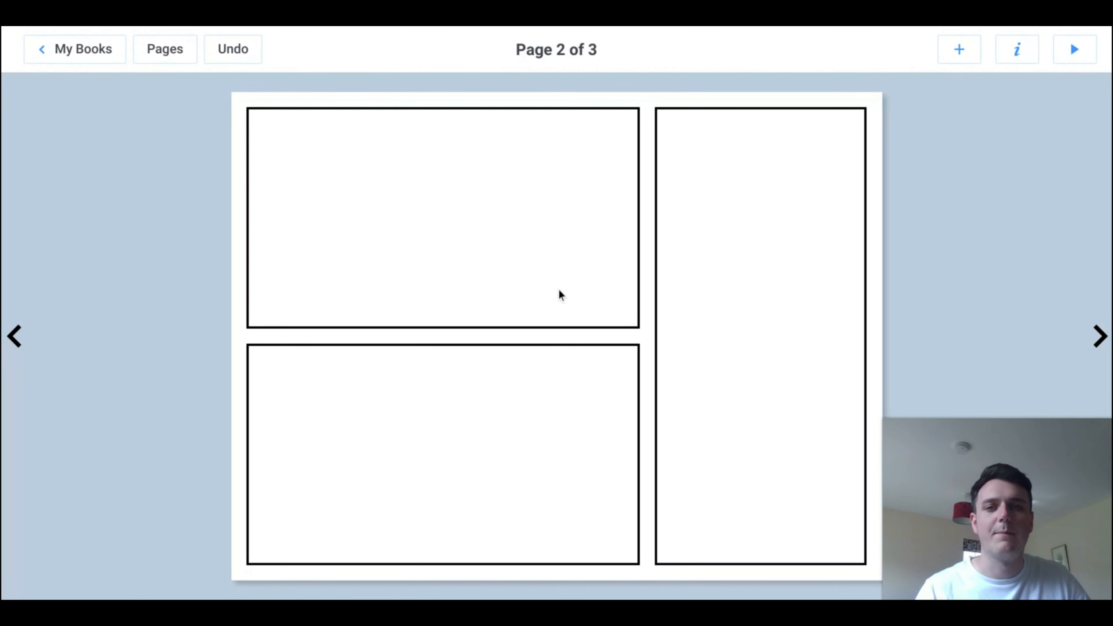
Step: Fill the upper wide panel with a new camera picture and shift the photo slightly upward inside its frame
click(489, 209)
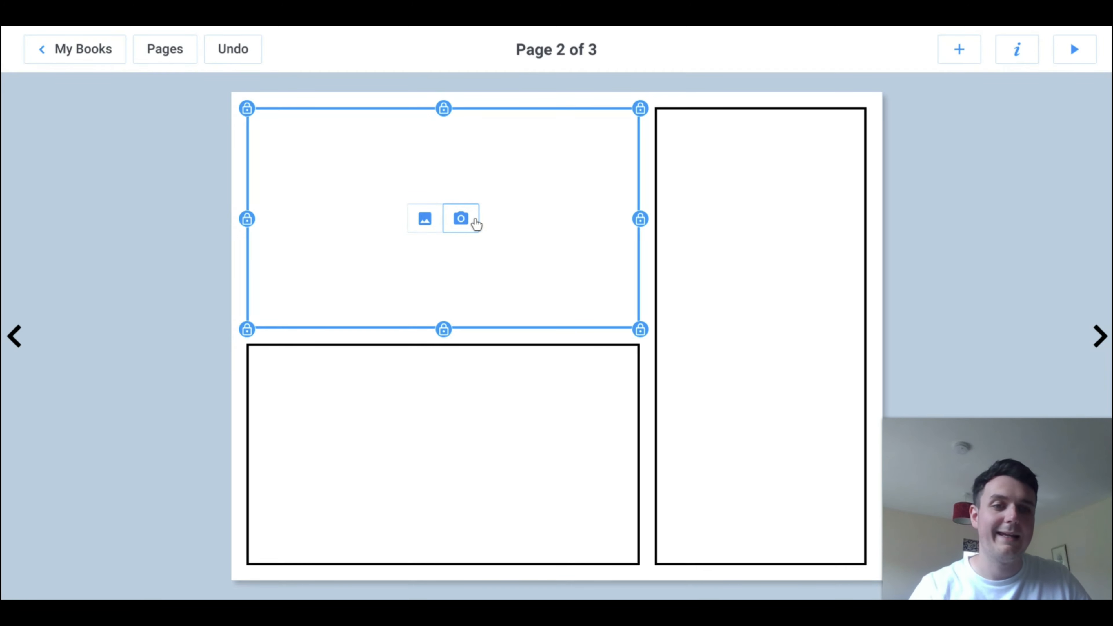
click(479, 222)
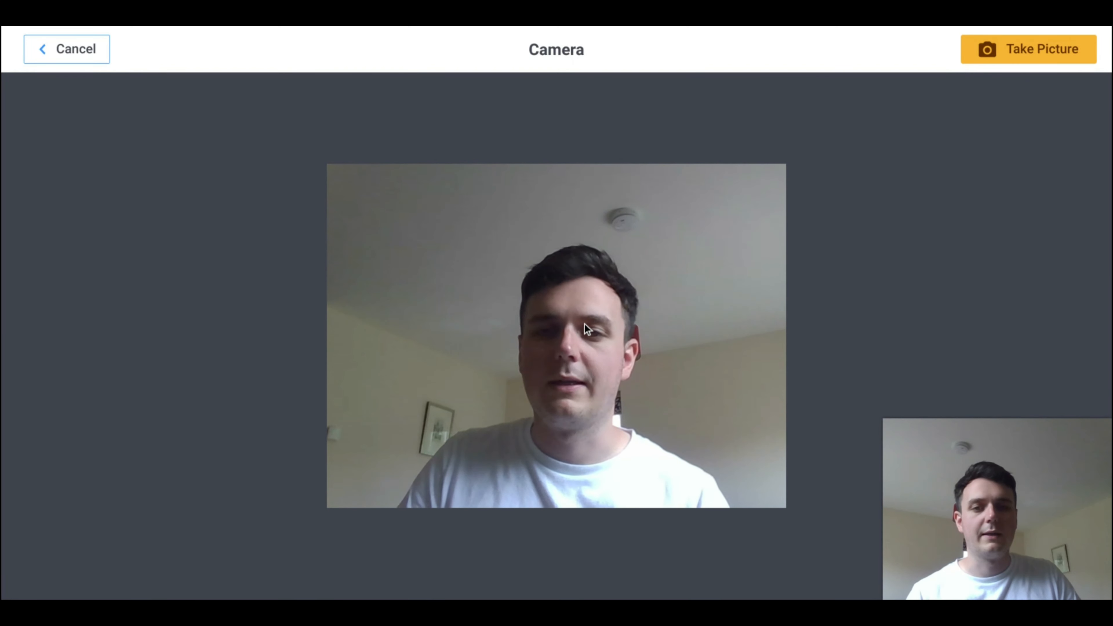
click(1065, 52)
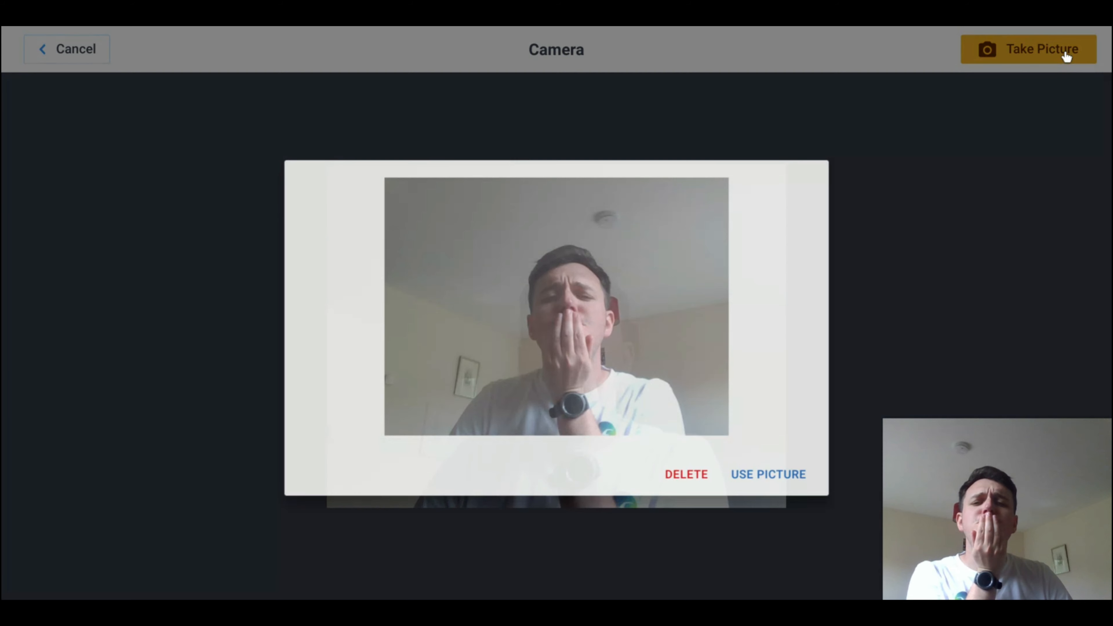
click(633, 454)
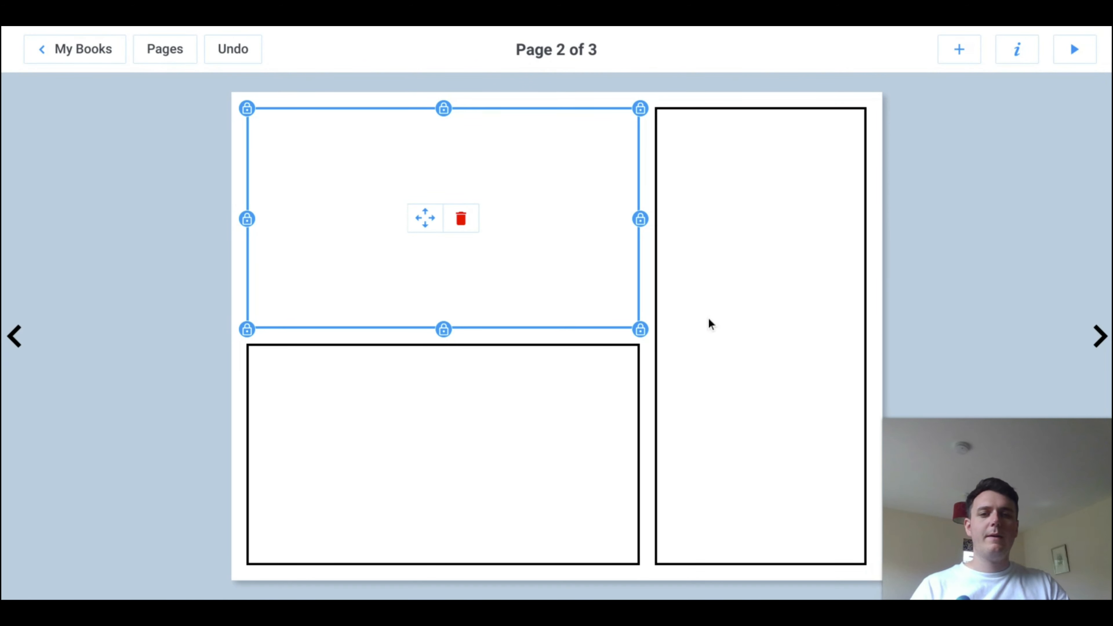
click(425, 218)
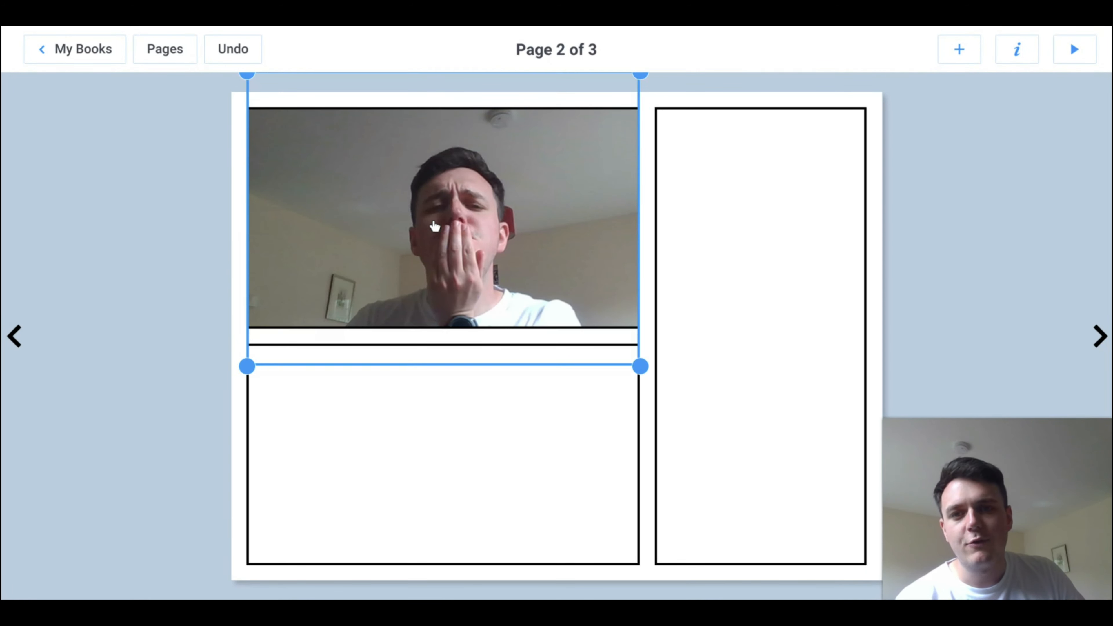
mouse_move(539, 225)
mouse_down()
mouse_move(529, 266)
mouse_move(542, 226)
mouse_move(633, 104)
mouse_move(421, 397)
mouse_move(583, 225)
mouse_move(534, 229)
mouse_move(537, 206)
mouse_up()
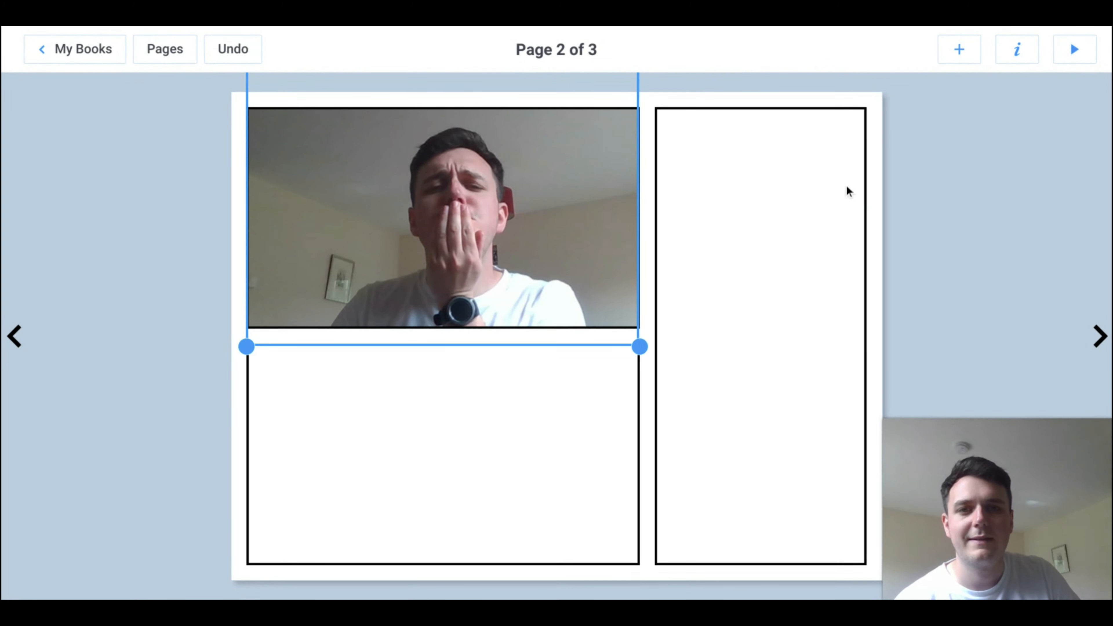
click(845, 189)
click(405, 258)
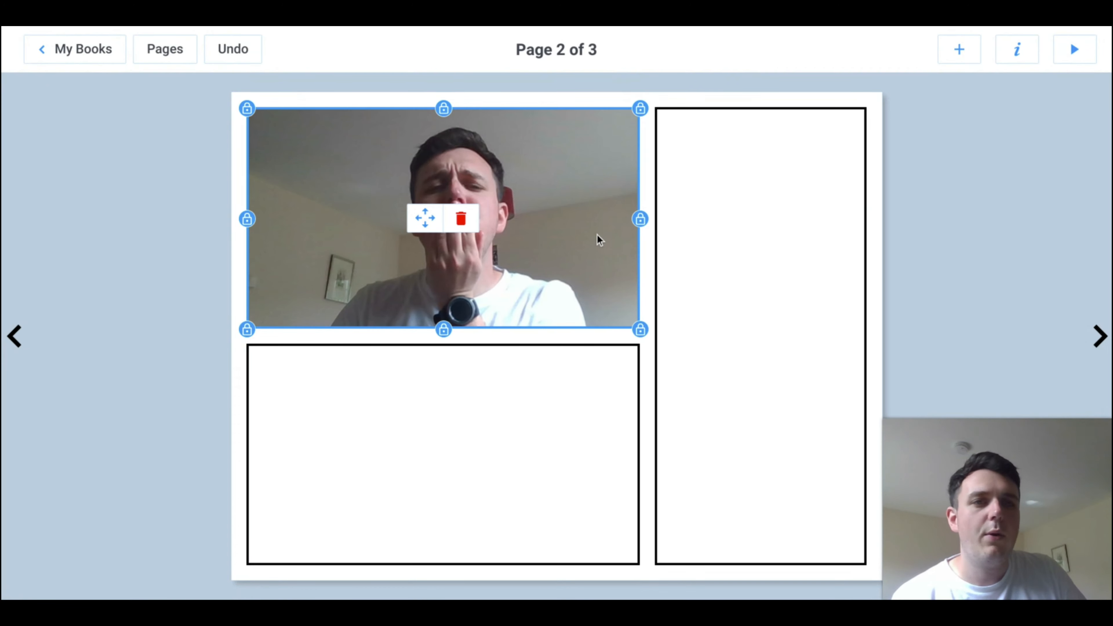
Step: Add a speech bubble, shrink it into the upper panel's top-left corner and point its tail at the man's mouth
click(971, 55)
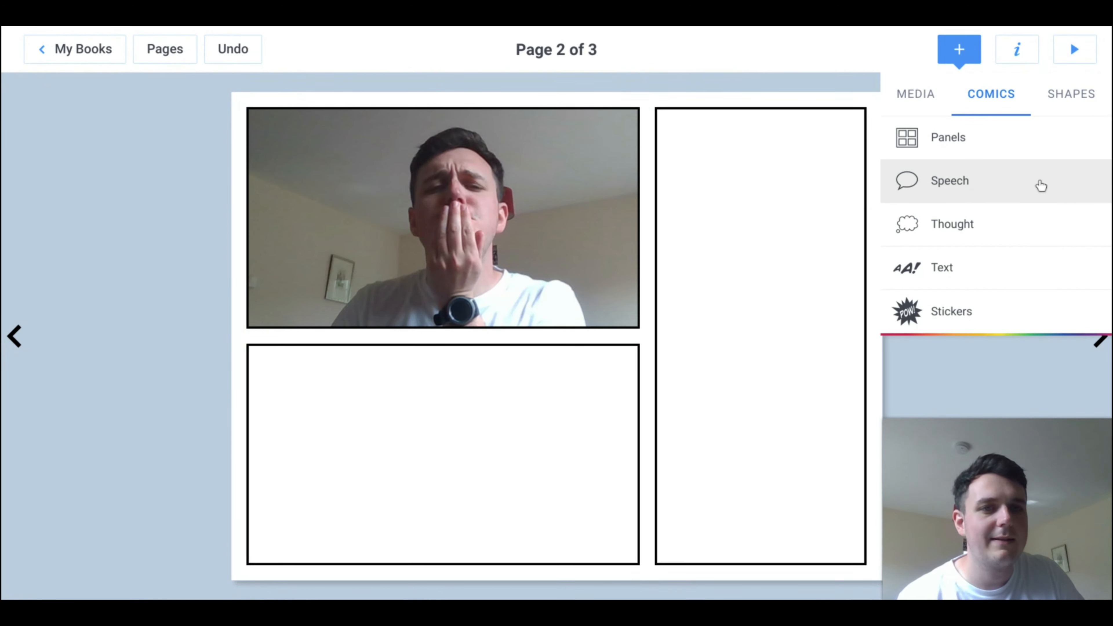
click(1017, 180)
click(564, 327)
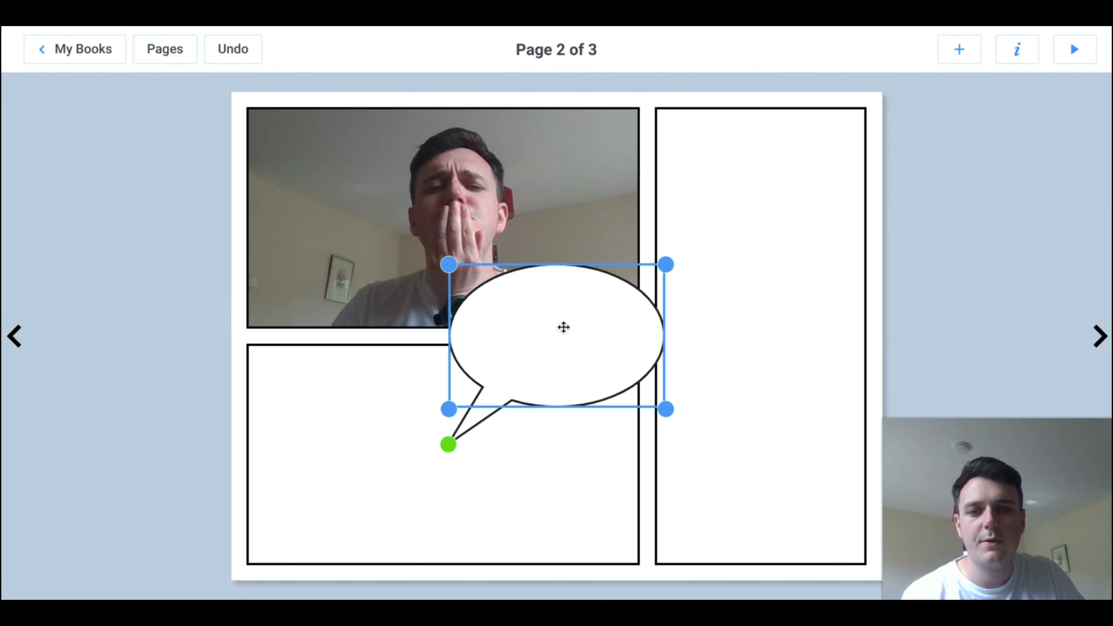
drag(575, 320, 368, 158)
drag(458, 247, 412, 196)
drag(251, 296, 433, 219)
Step: Write "I DON'T KNOW WHAT TO DO TODAY..." in the speech bubble
click(361, 155)
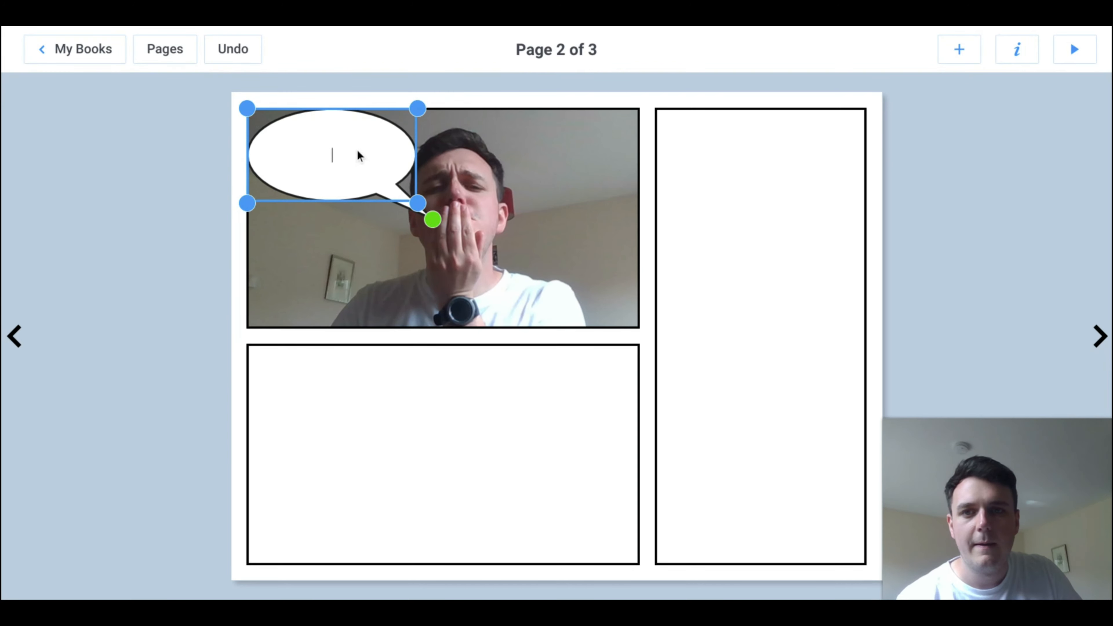
text(I DON'T )
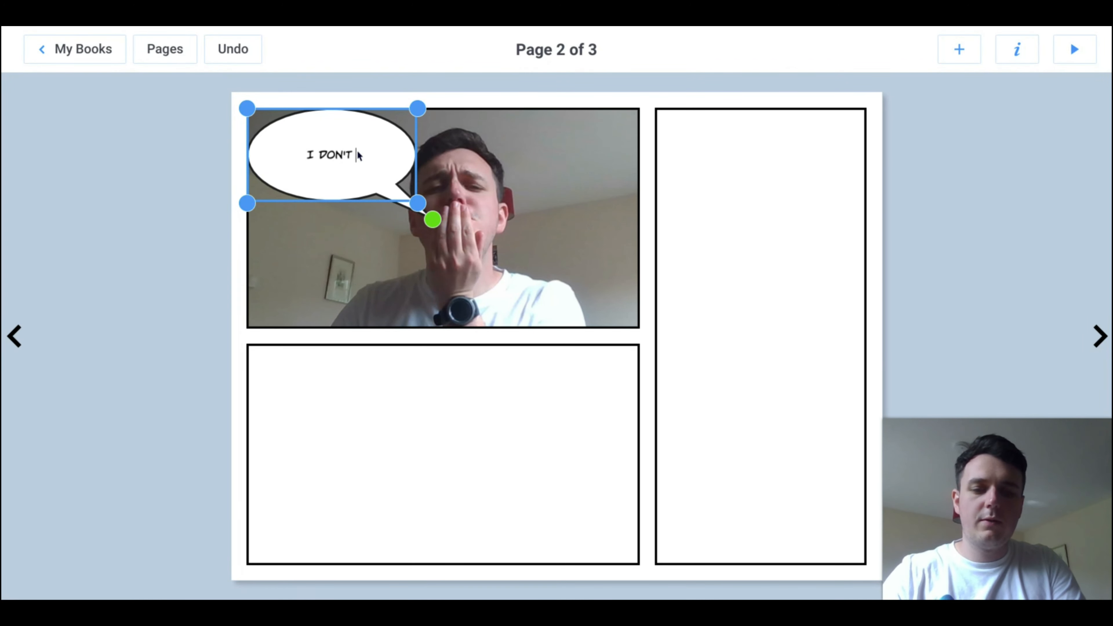
text(KNOW WHAT TO DO TO)
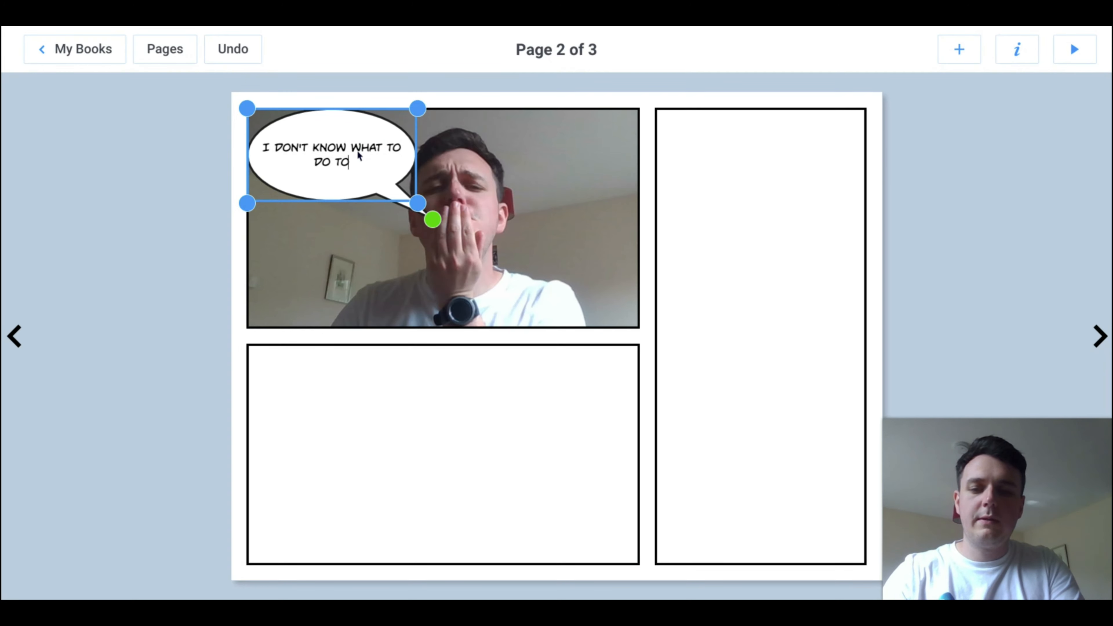
text(DAY)
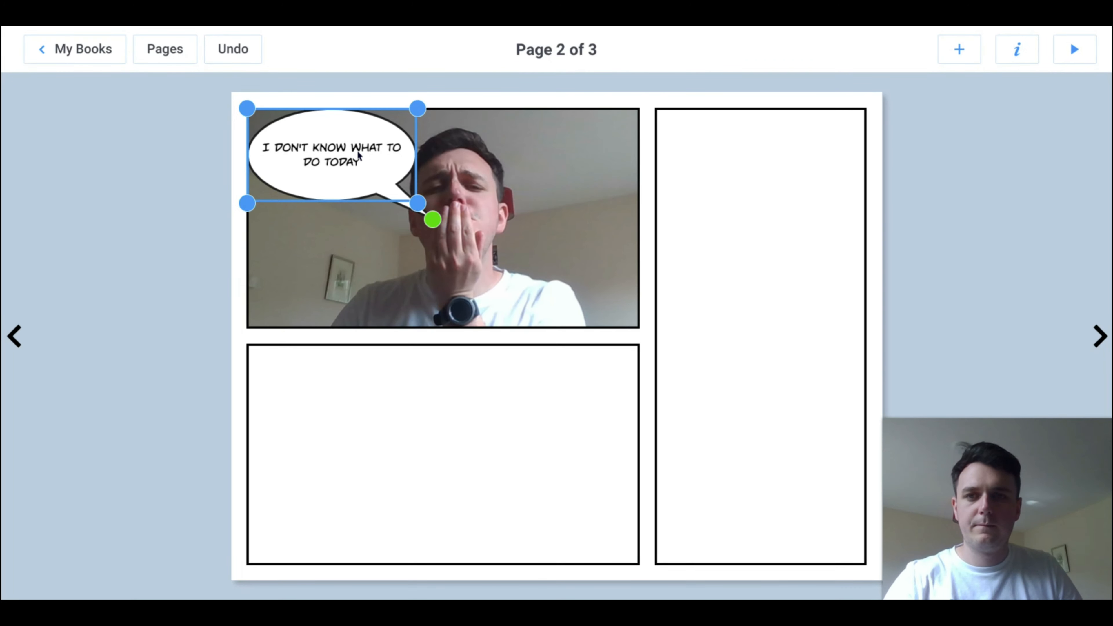
text(...)
click(784, 183)
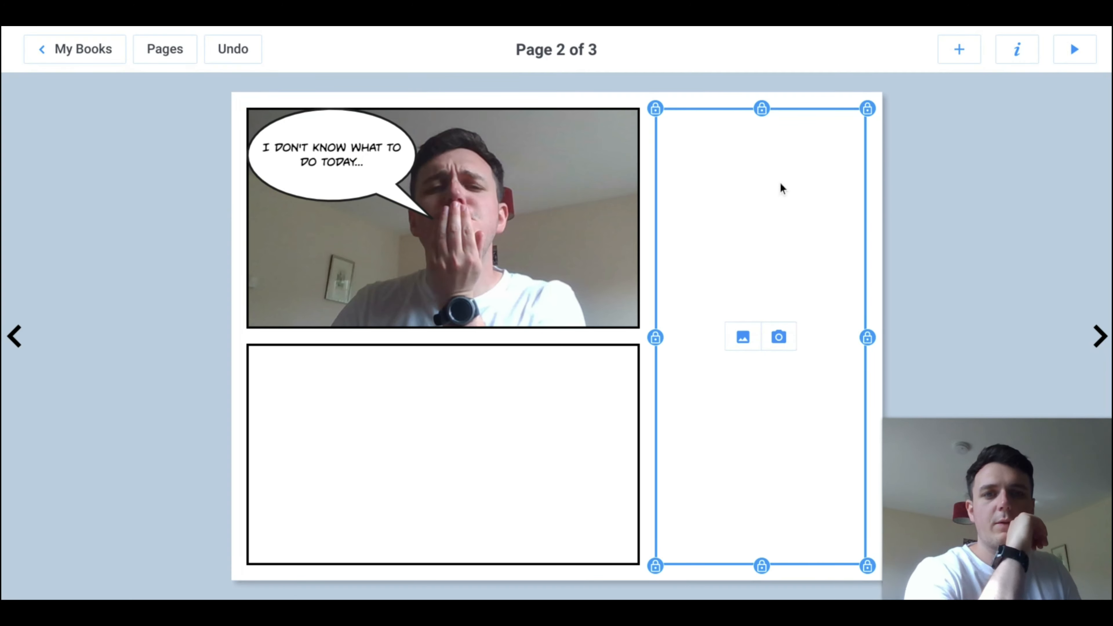
click(972, 184)
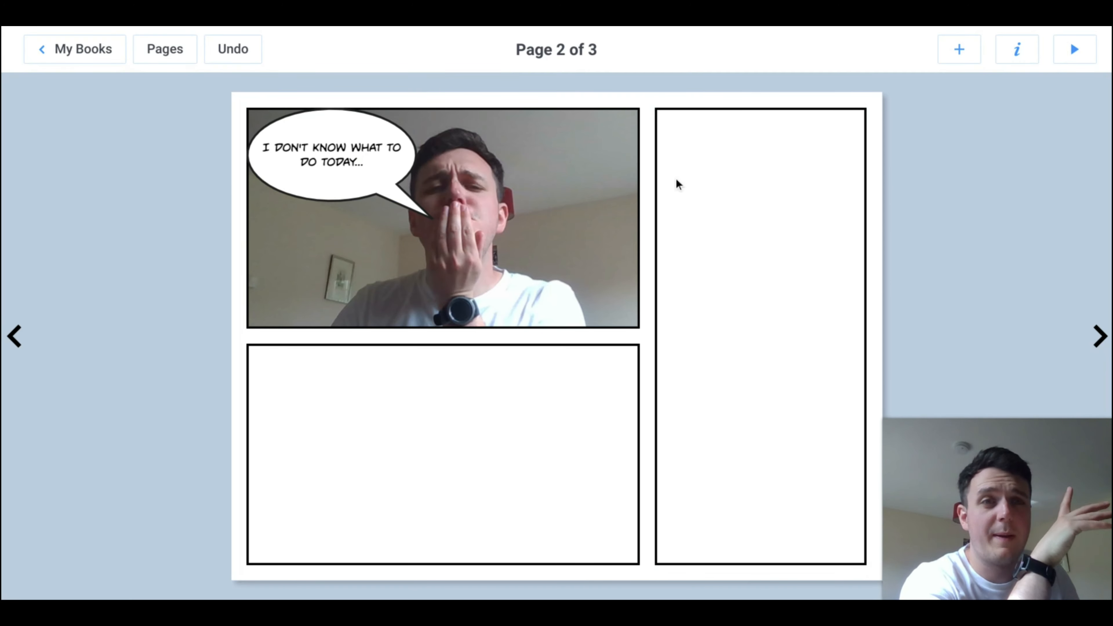
Step: Add the pink "OOH!" sticker to the right of the head in the upper photo, shrunk to about 142 by 109 px
click(957, 49)
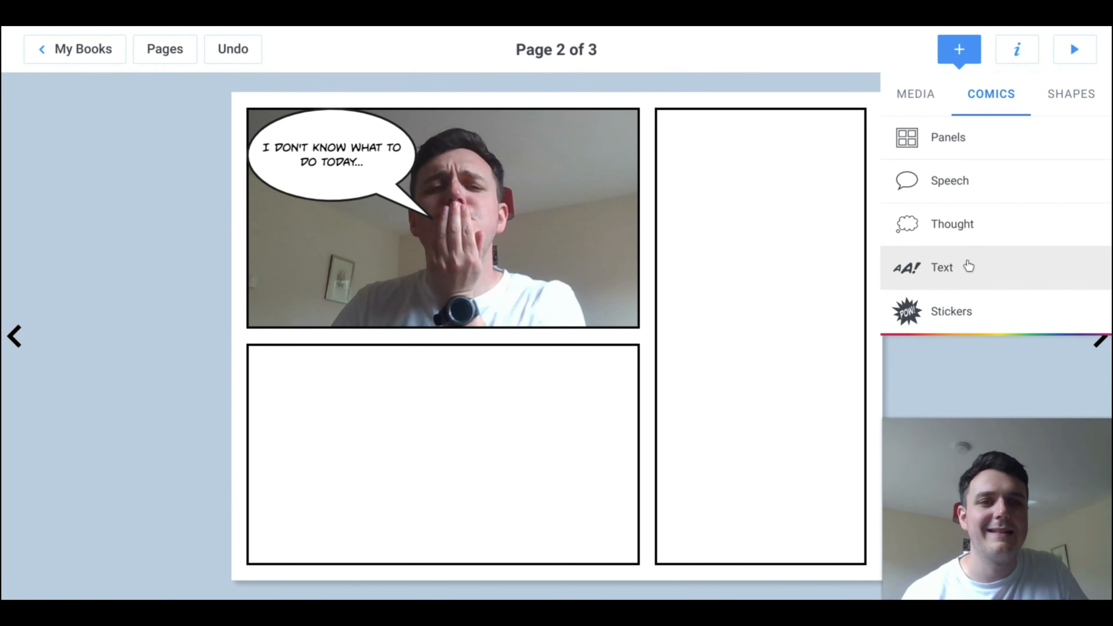
click(975, 306)
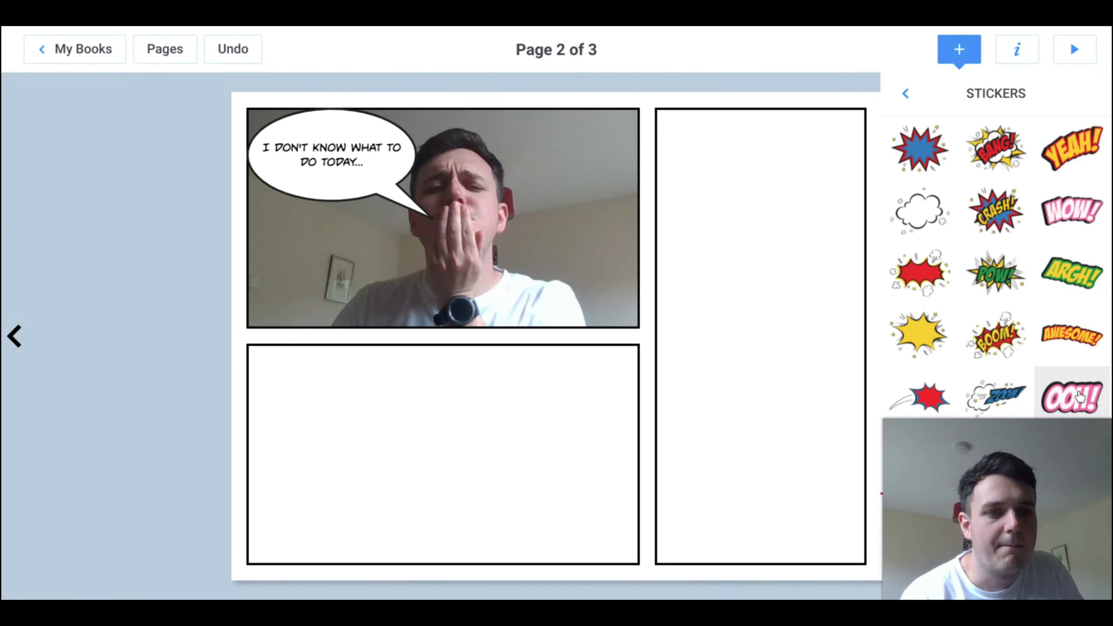
click(1059, 397)
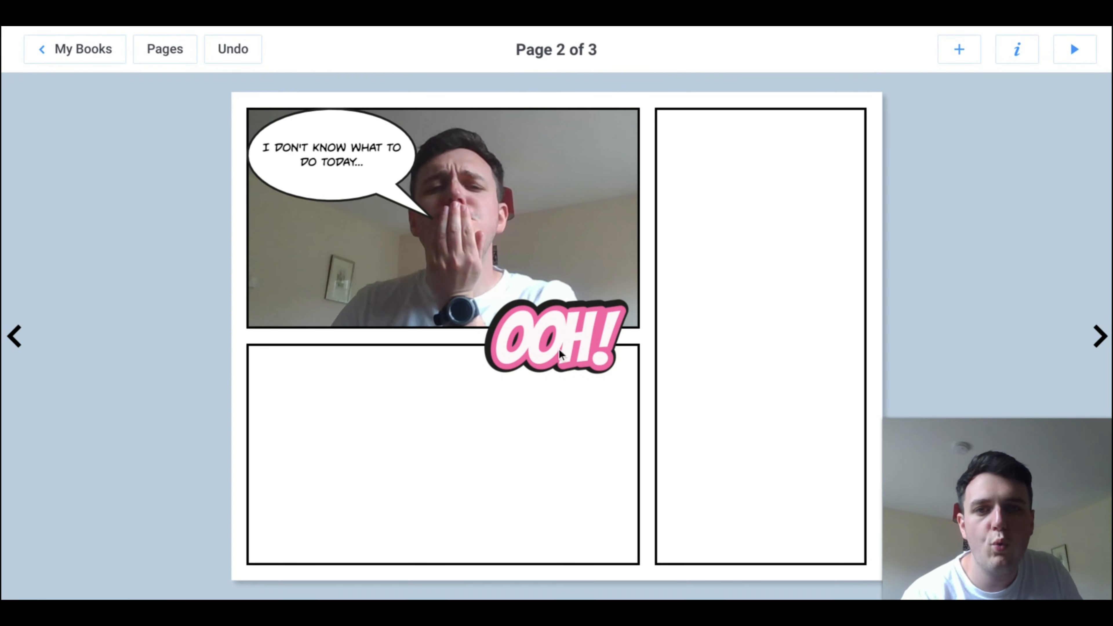
drag(564, 349, 567, 178)
drag(486, 235, 527, 204)
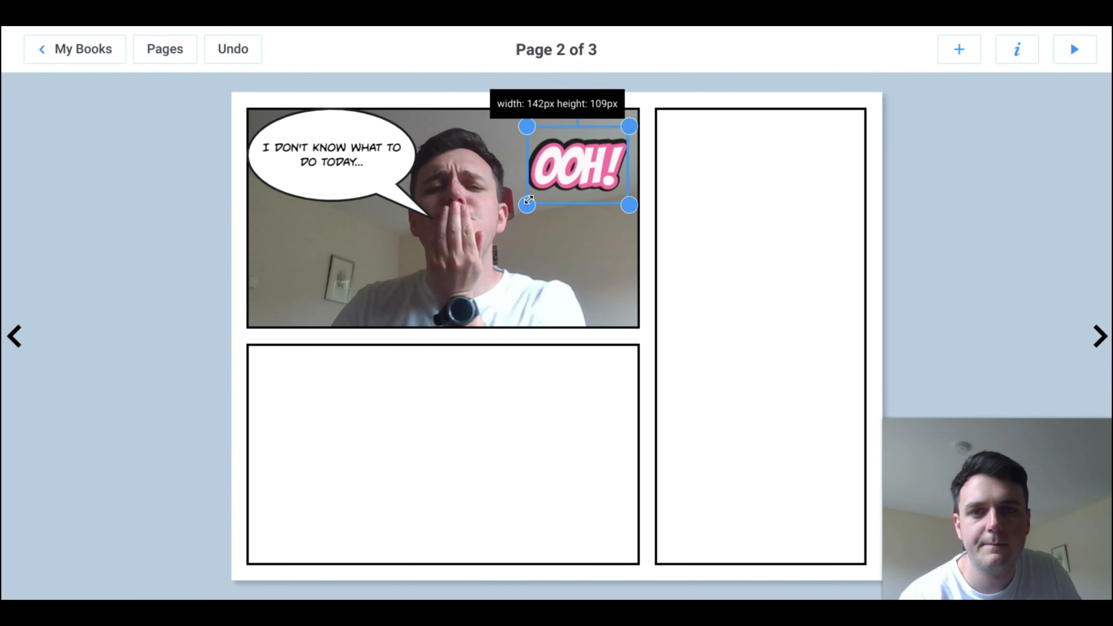
Step: Move the "OOH!" sticker slightly down and tilt it clockwise
drag(576, 165, 573, 188)
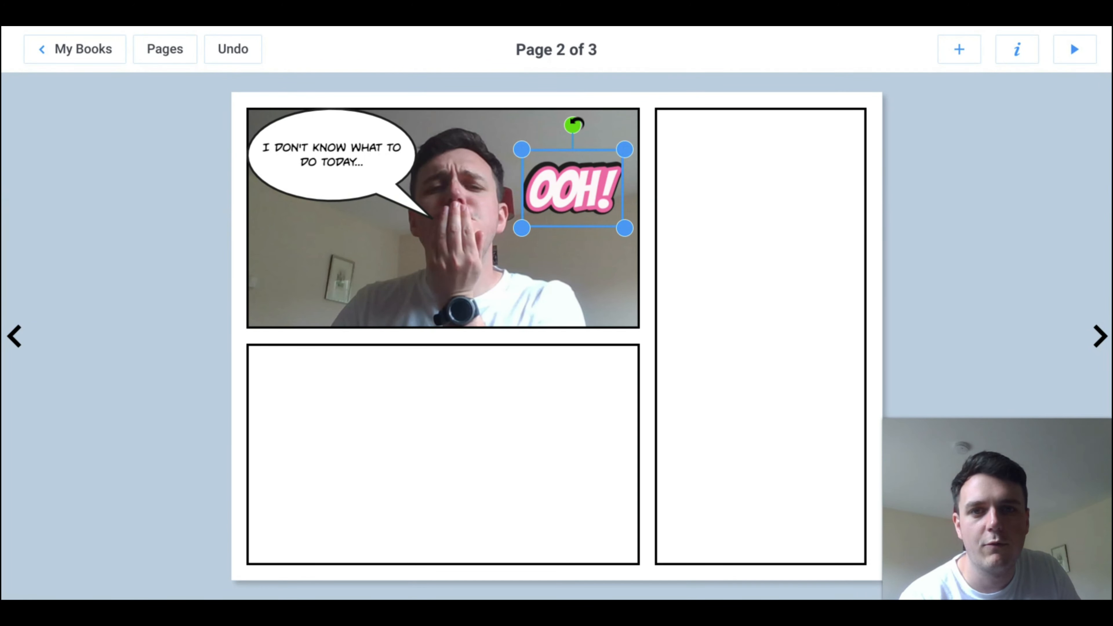
drag(574, 125, 612, 142)
click(693, 286)
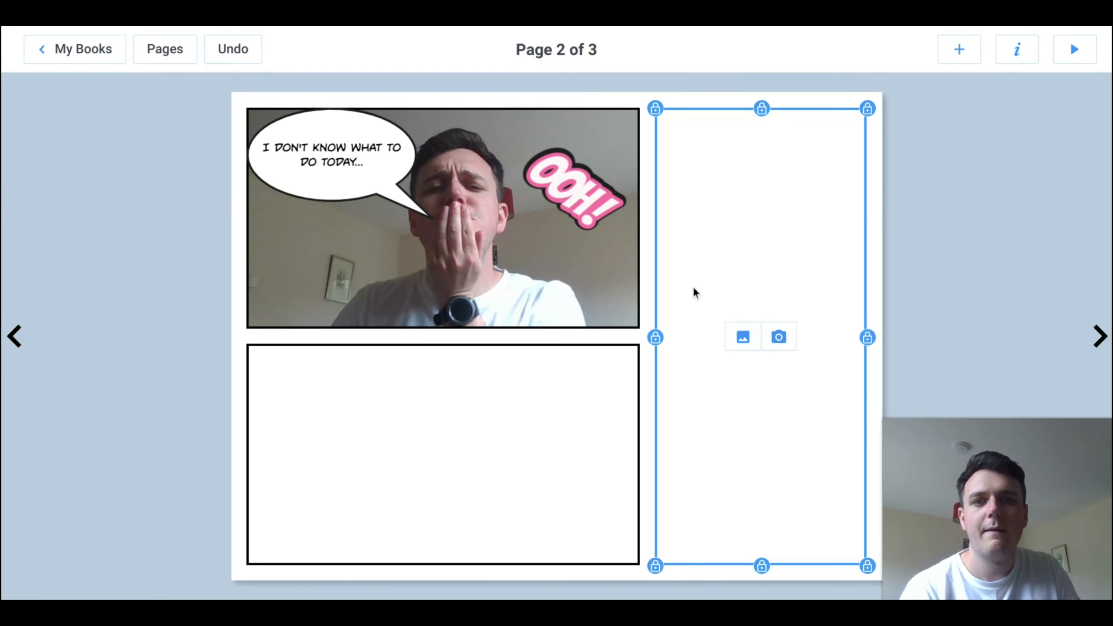
click(1006, 137)
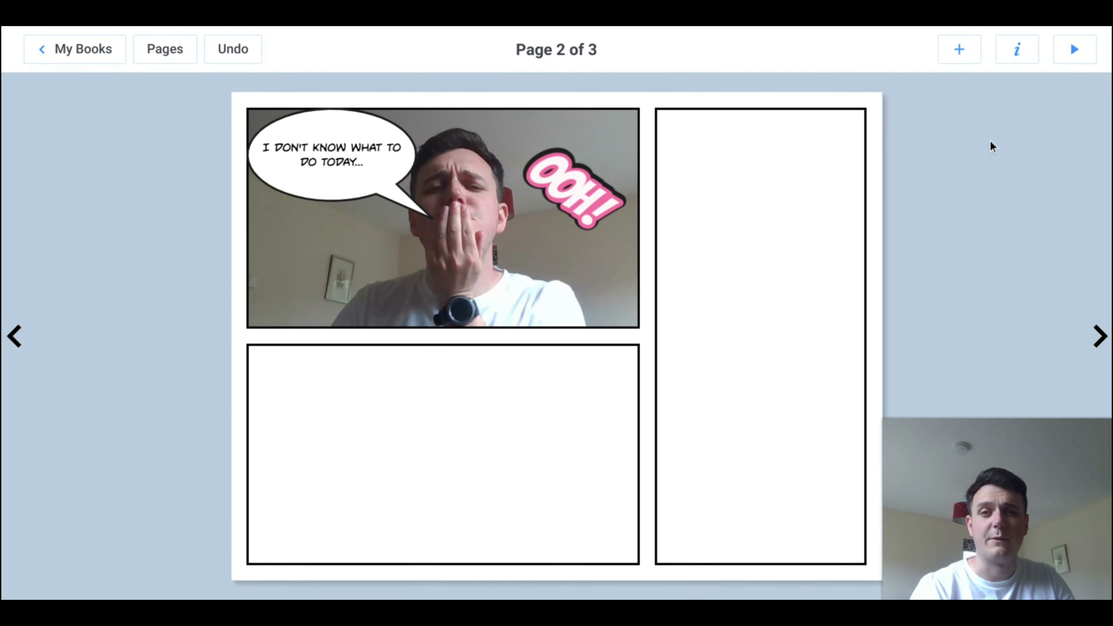
Step: Fill the lower wide panel with a new camera picture and shift that photo slightly upward inside its frame
click(561, 401)
click(462, 455)
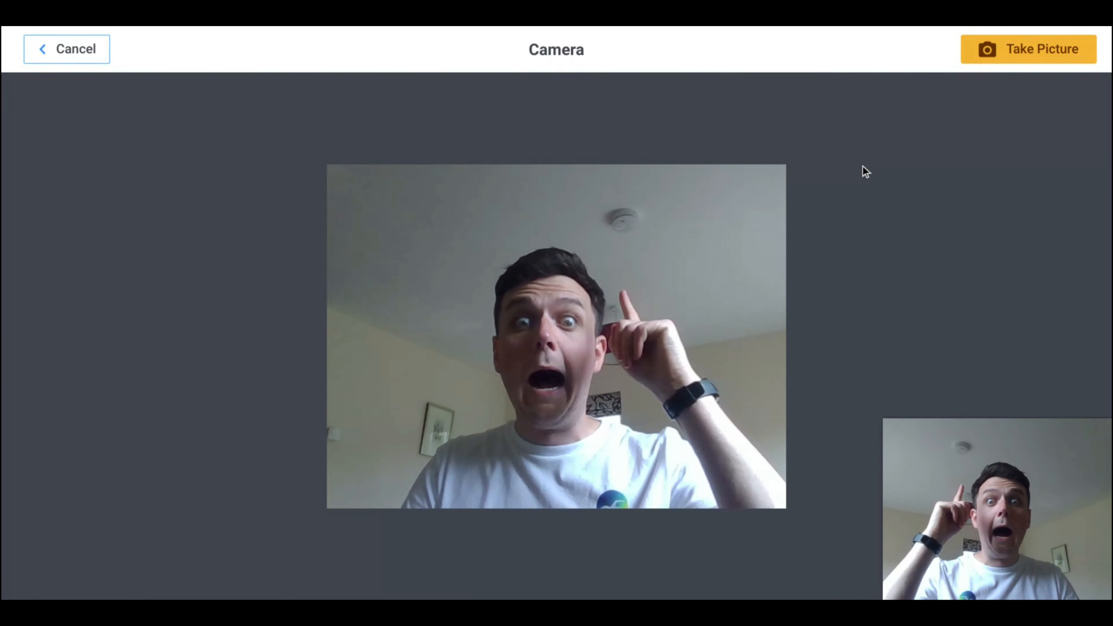
click(1052, 45)
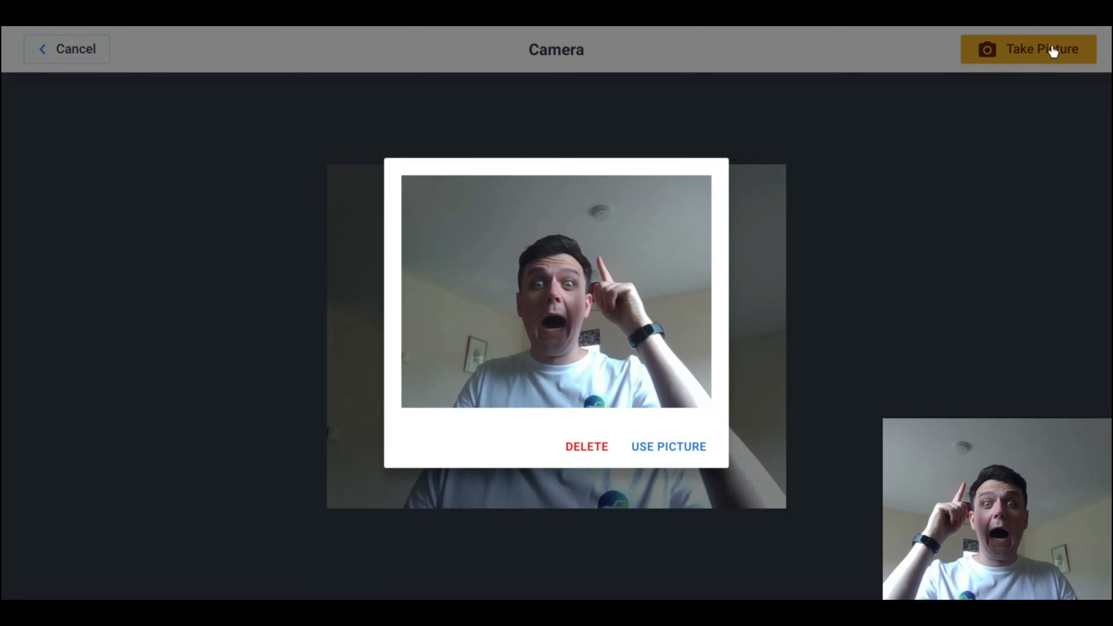
click(694, 455)
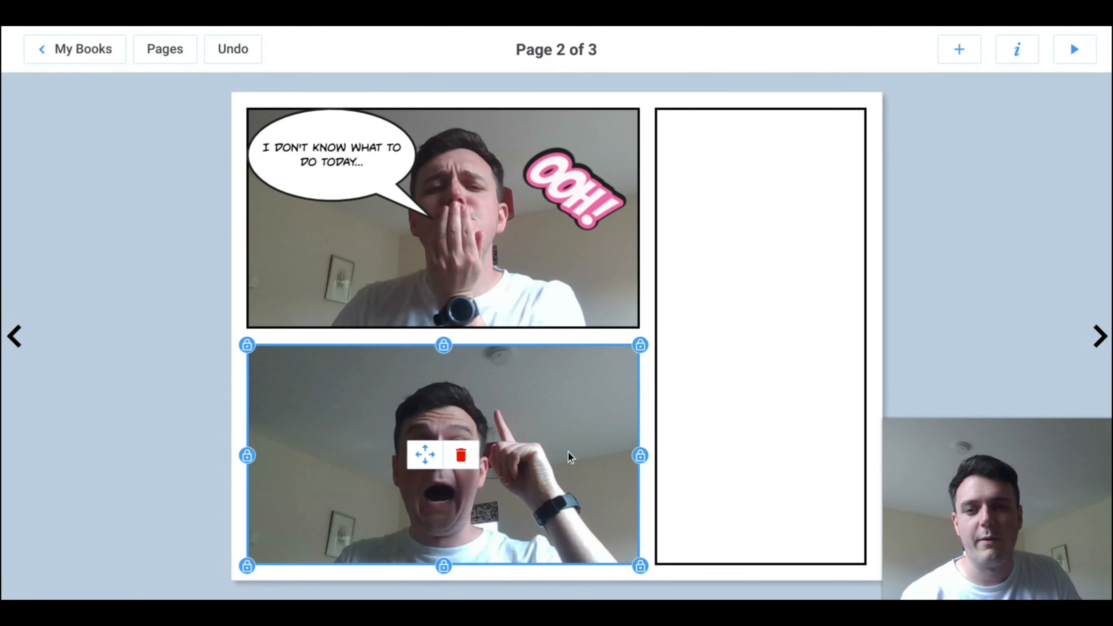
click(425, 456)
drag(533, 443, 537, 420)
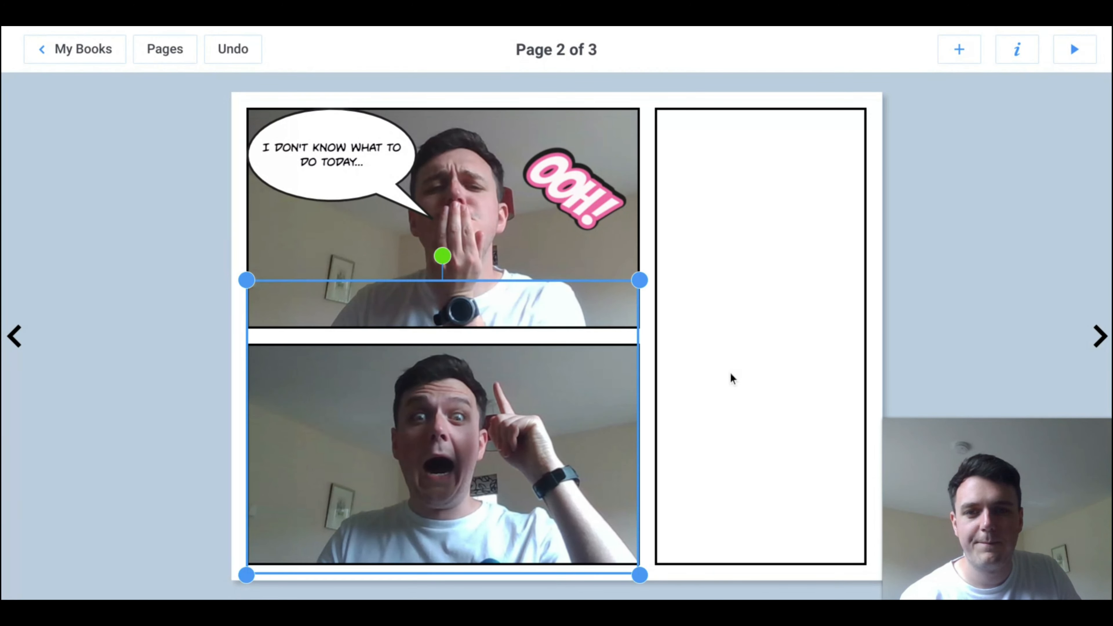
click(720, 353)
click(577, 418)
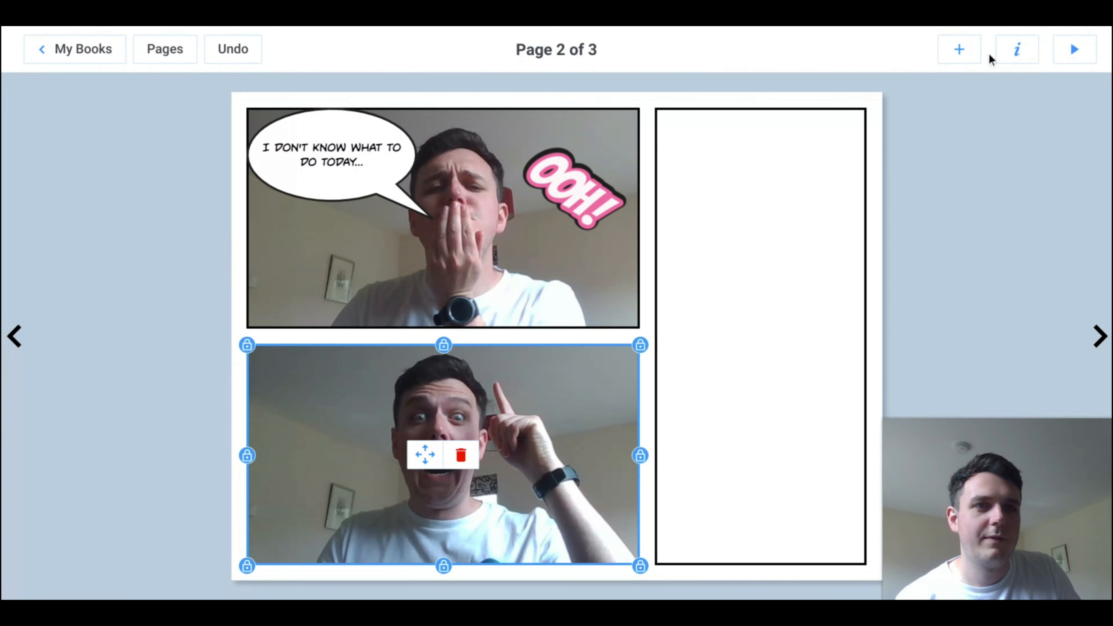
Step: Add a thought bubble, shrink it over the lower panel's top-left corner and lead its trail to the man's head
click(958, 49)
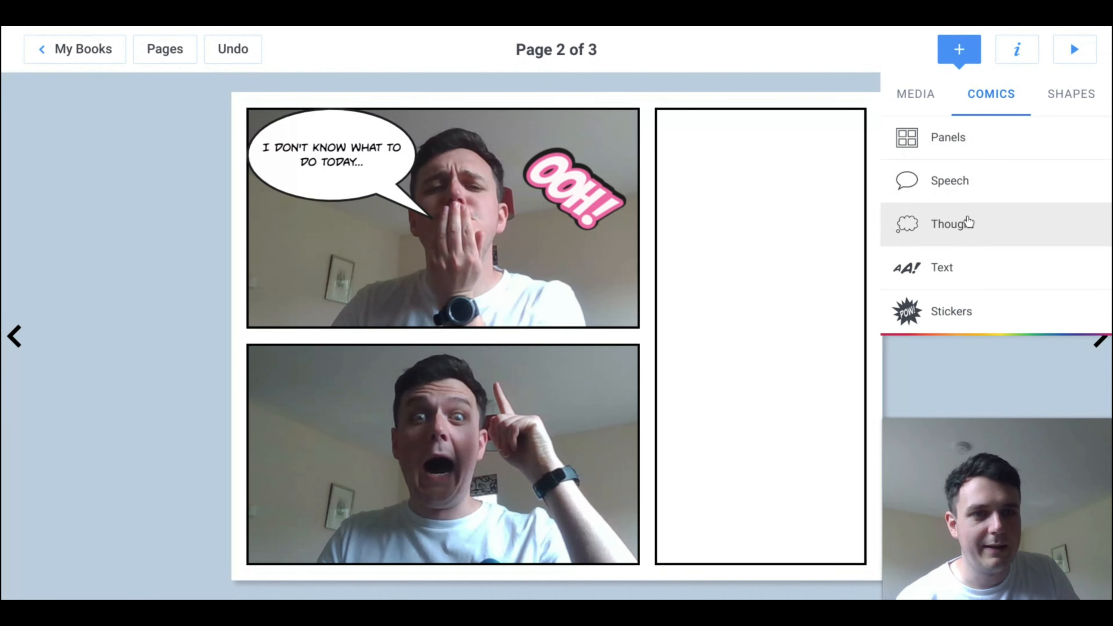
click(969, 223)
click(521, 315)
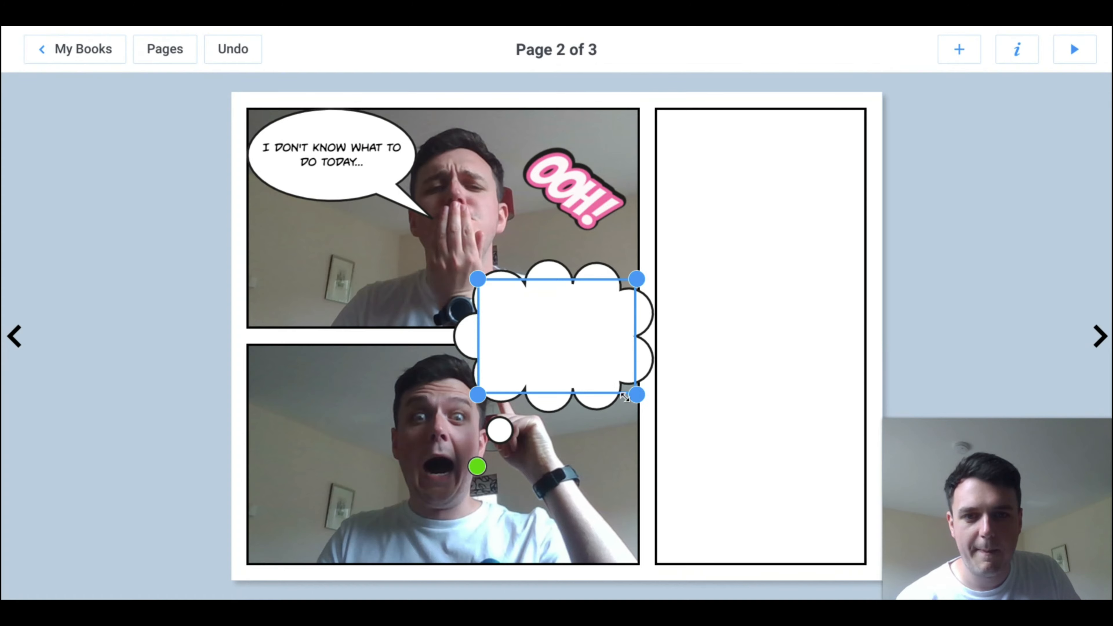
drag(625, 397, 573, 345)
drag(537, 305, 309, 377)
drag(344, 410, 365, 424)
drag(247, 532, 421, 386)
Step: Write "I KNOW!" in the thought bubble
click(286, 387)
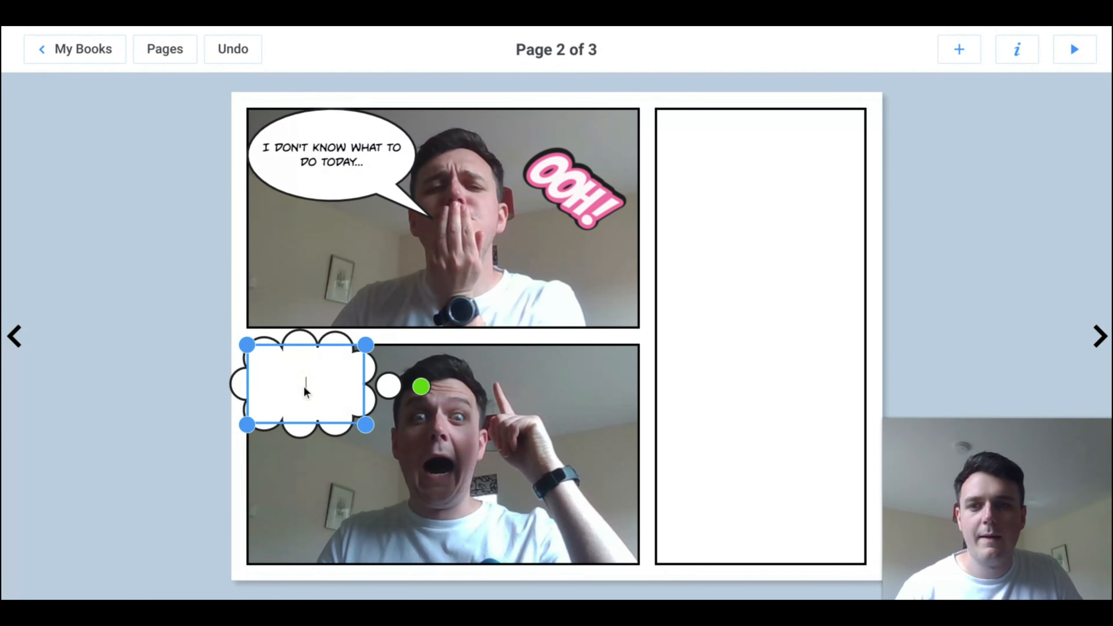
text(I KNOW!)
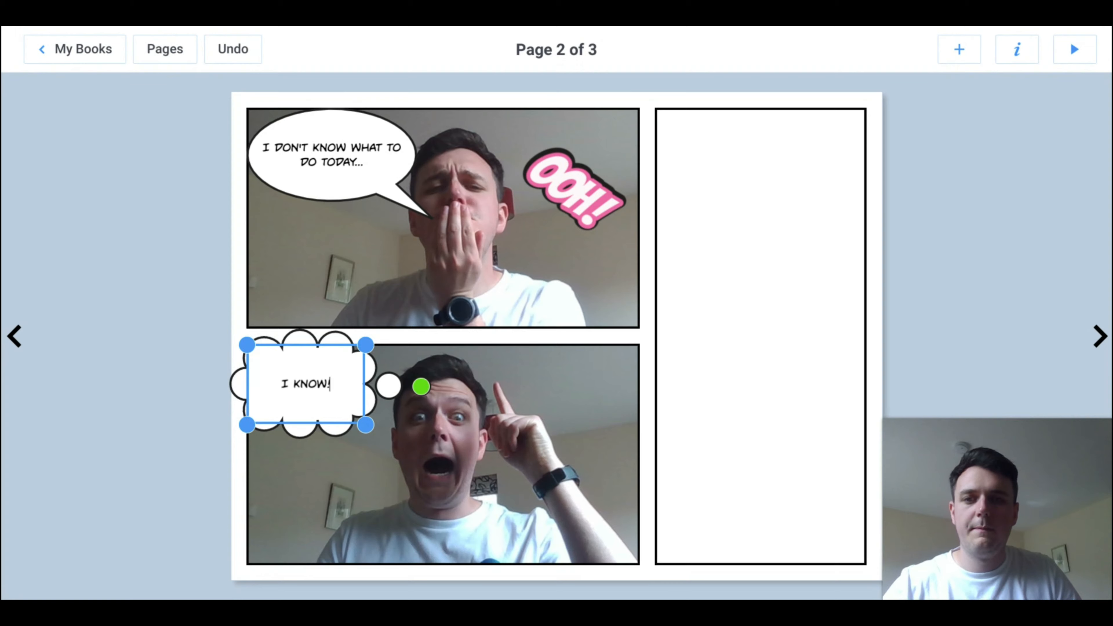
click(767, 341)
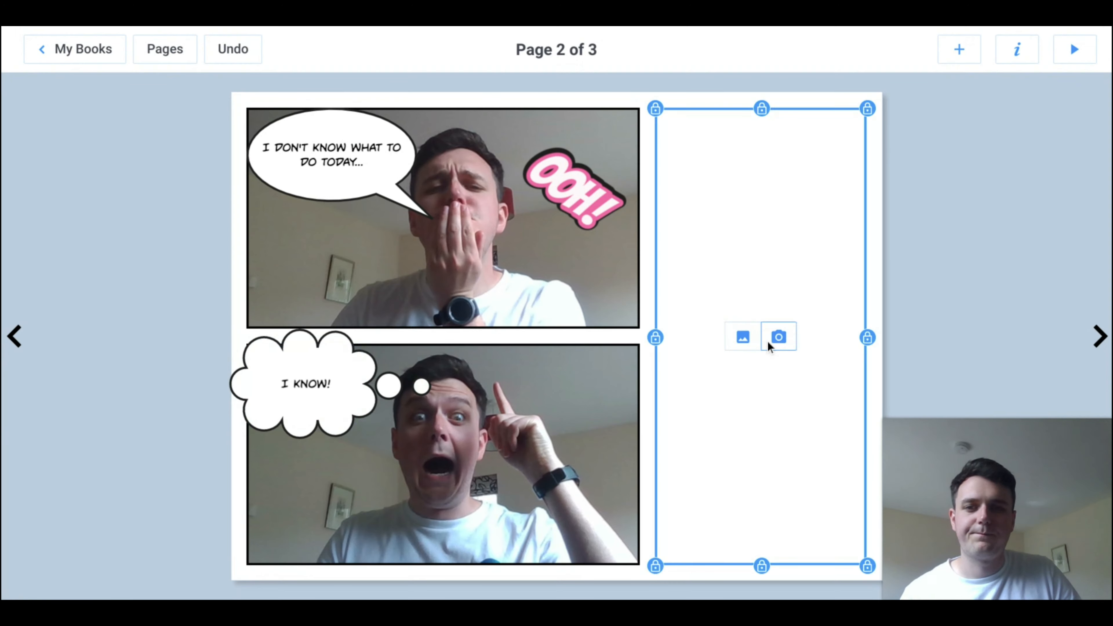
click(1042, 264)
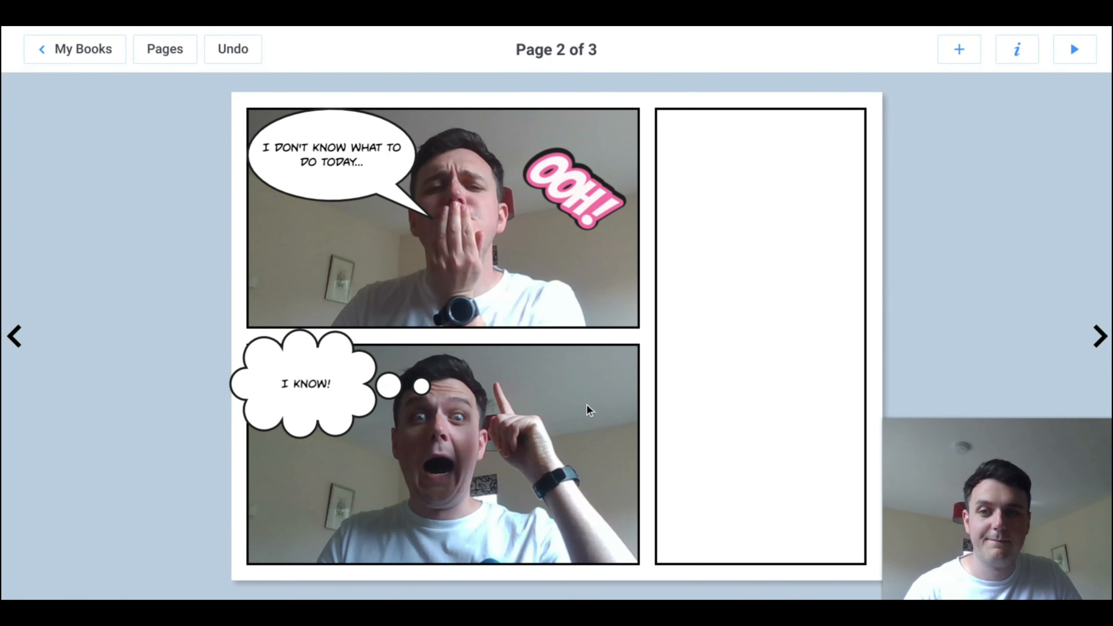
Step: Fill the empty tall panel with a new camera picture and adjust the photo's horizontal position inside its frame
click(807, 220)
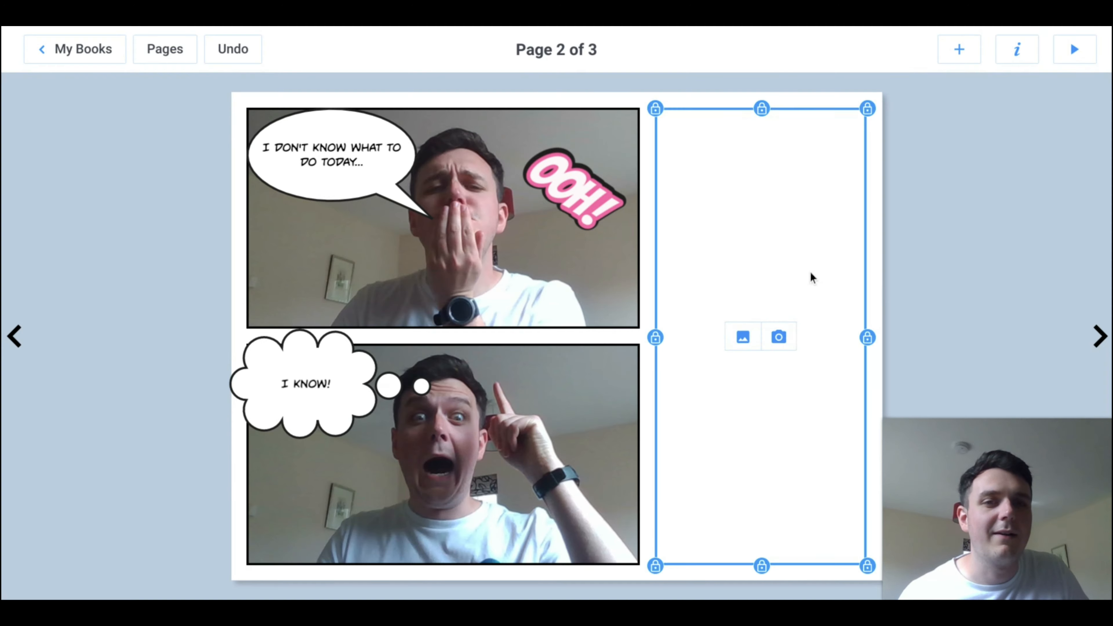
click(785, 341)
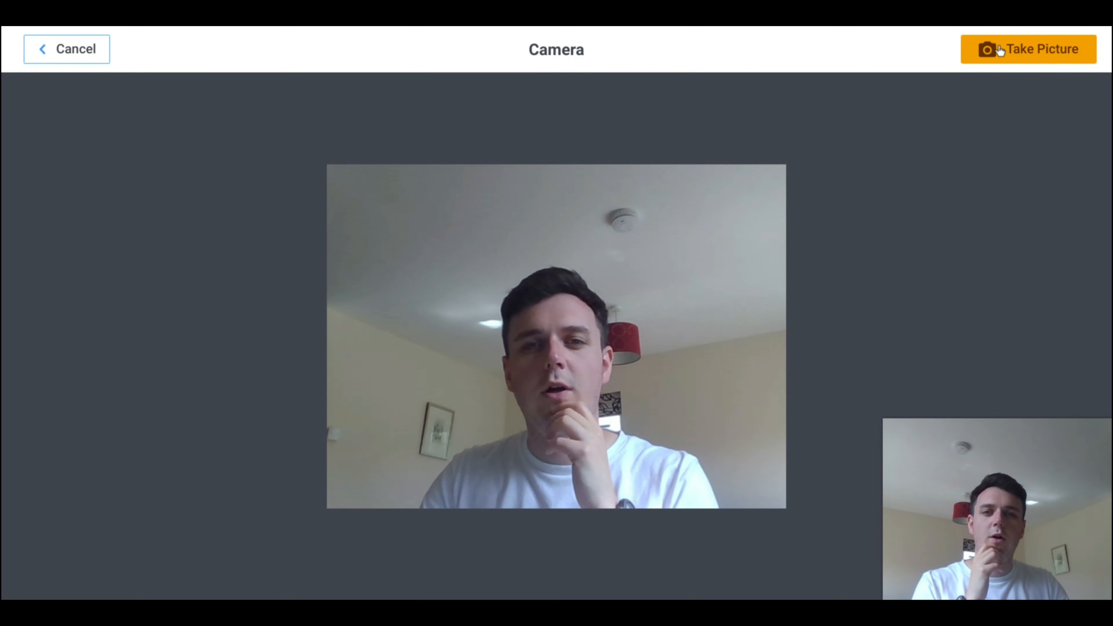
click(999, 46)
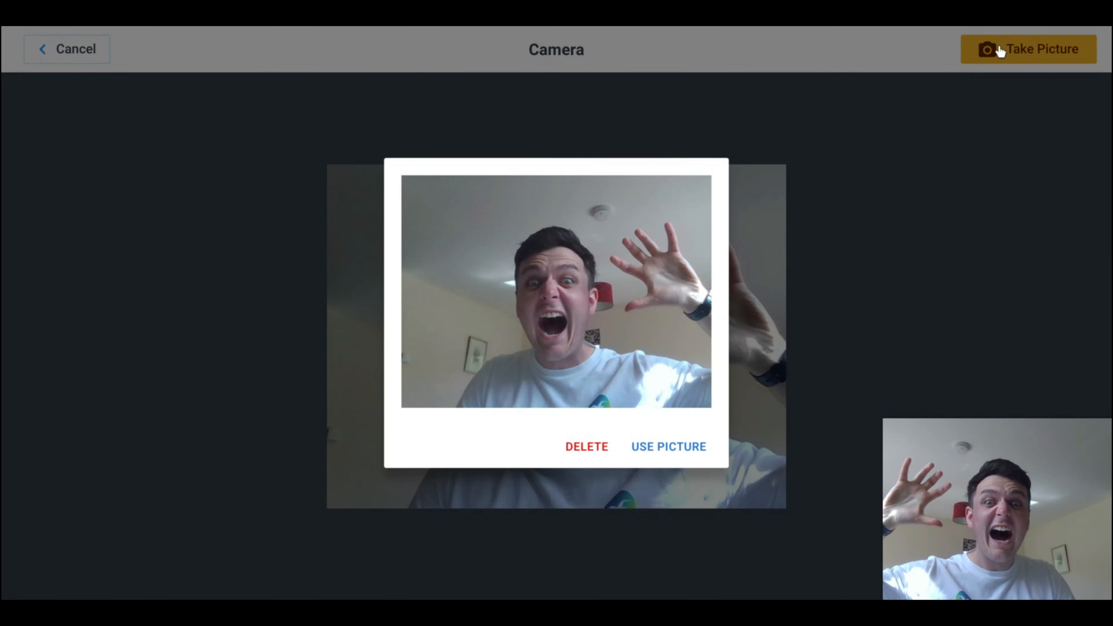
click(711, 437)
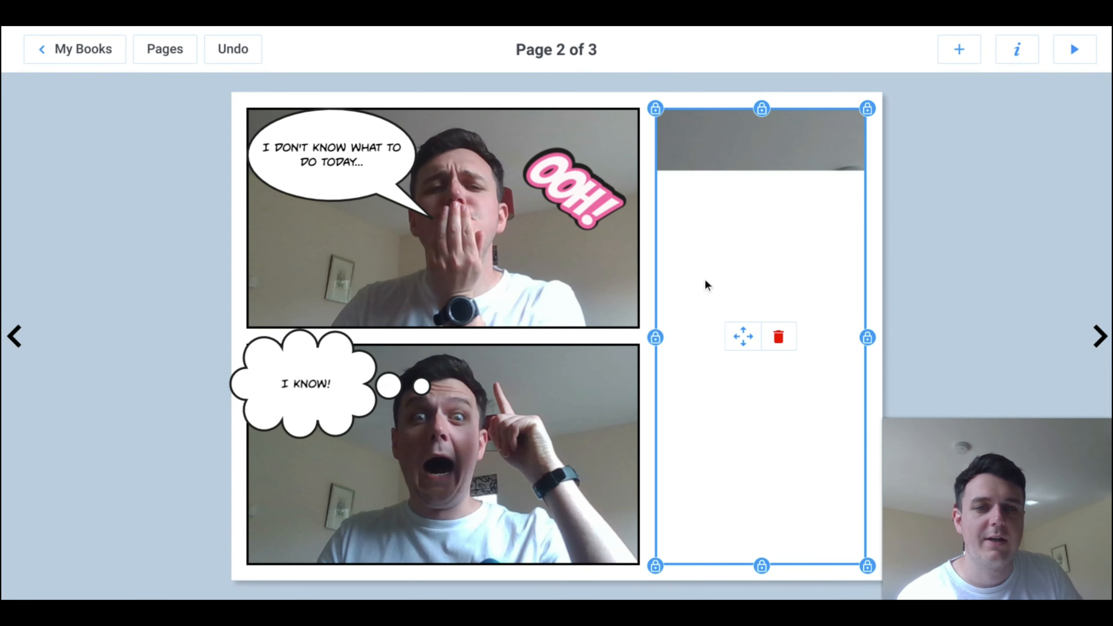
click(745, 345)
drag(812, 458, 783, 458)
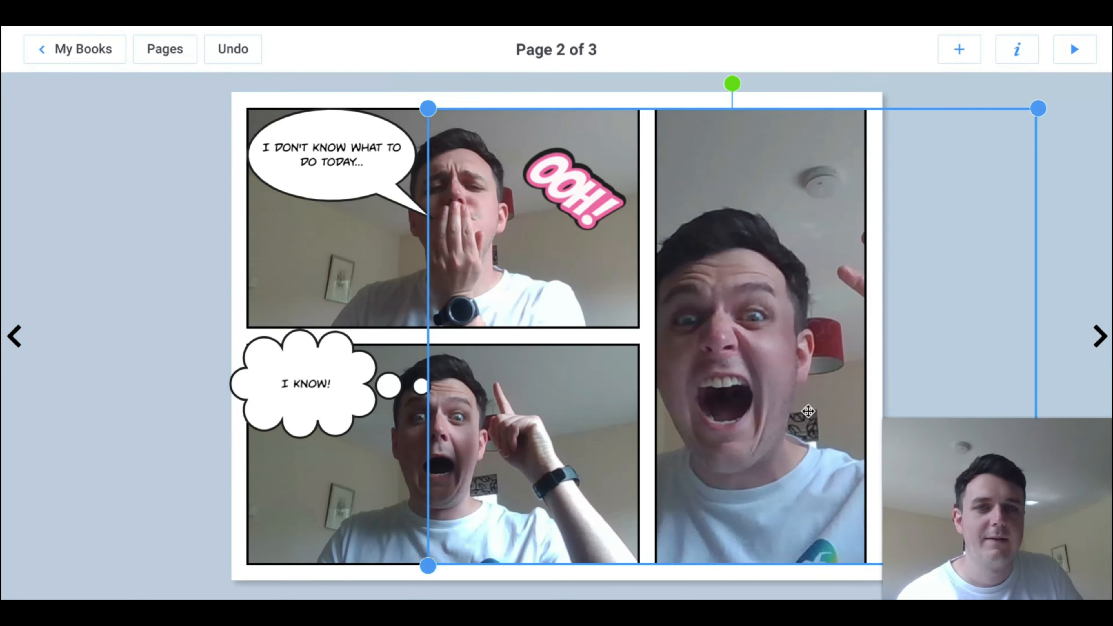
drag(745, 392, 775, 390)
click(999, 85)
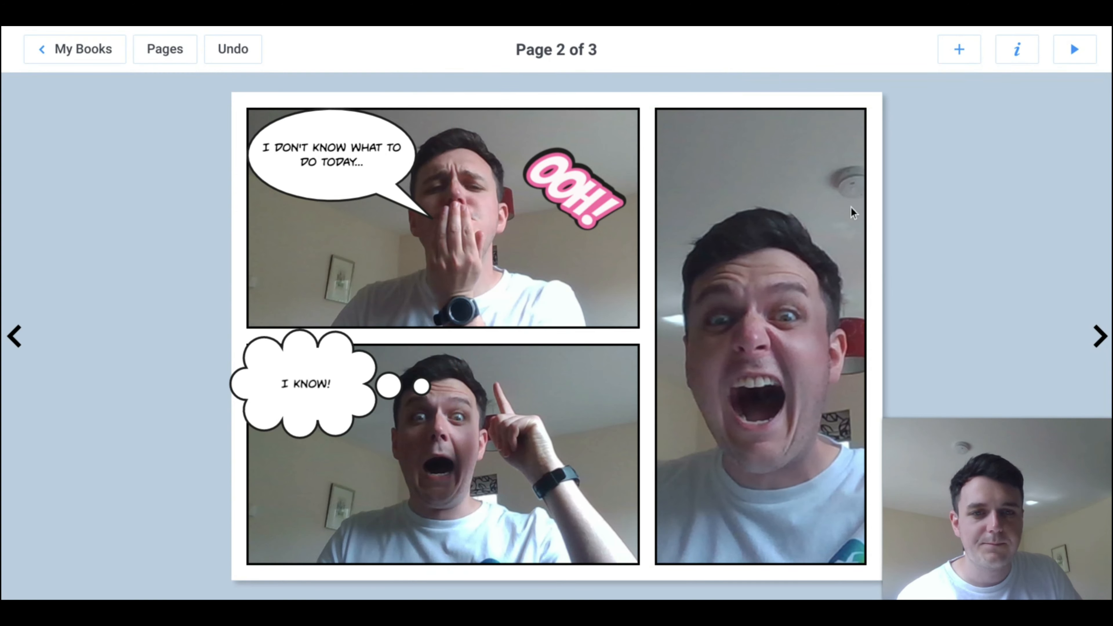
Step: Add a speech bubble, place it across the top of the tall panel and point its tail at the man's head
click(957, 56)
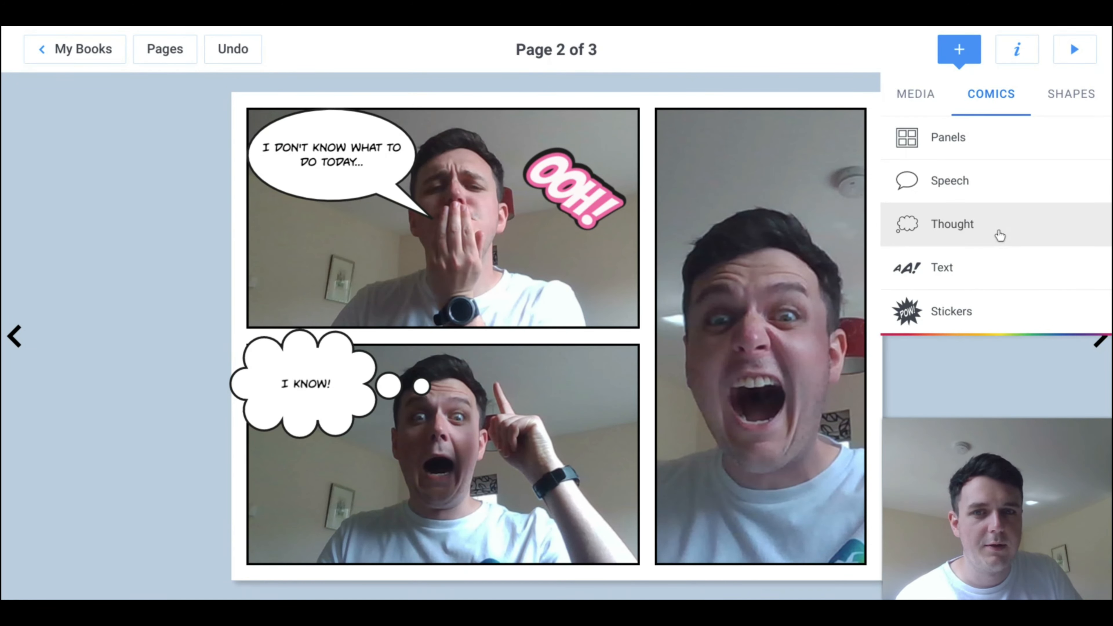
click(989, 205)
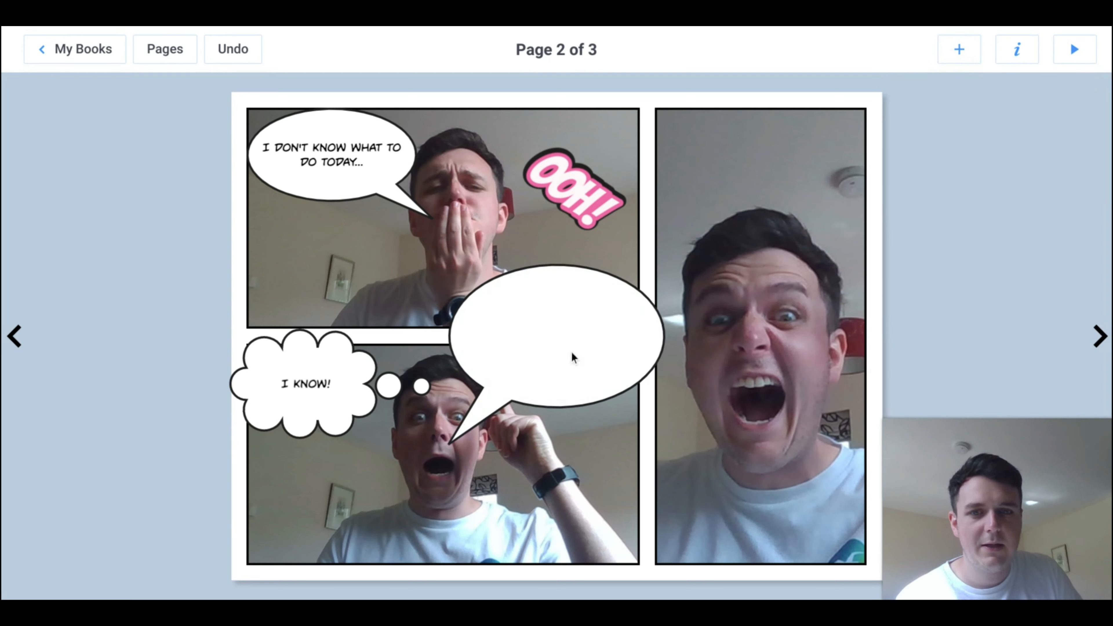
drag(553, 438, 617, 442)
drag(579, 375, 796, 180)
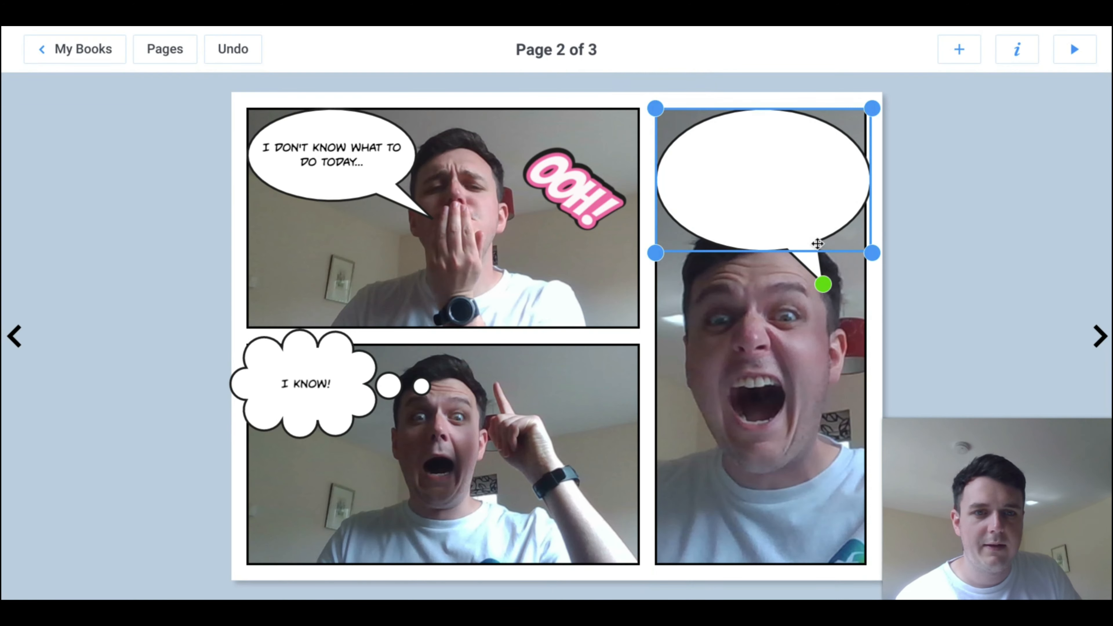
drag(822, 286, 833, 312)
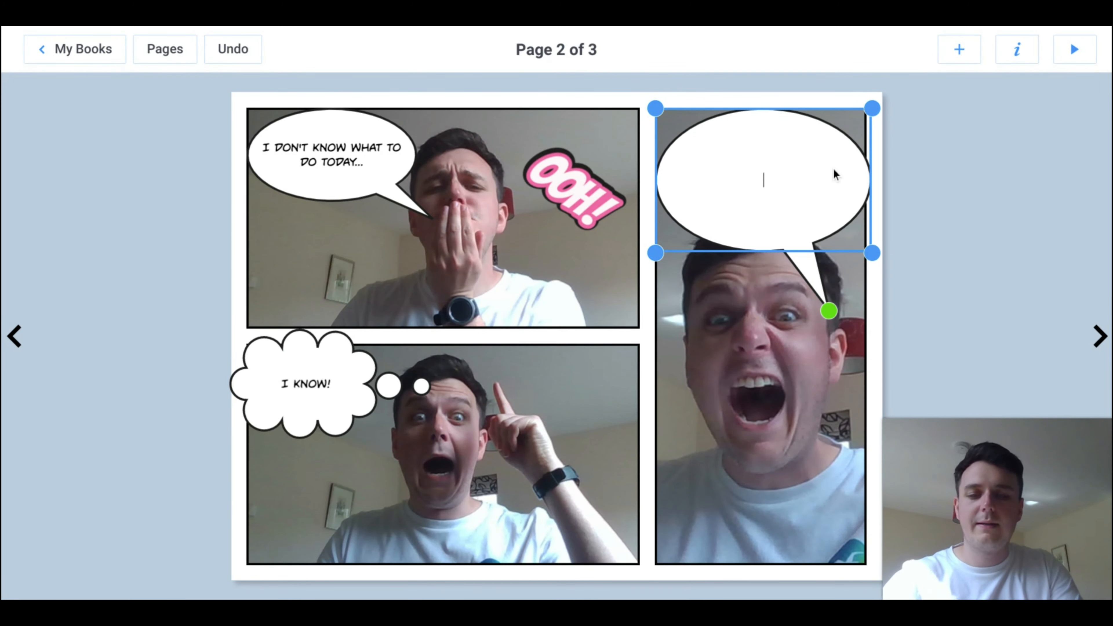
Step: Write "LETS MAKE A BOOK!" in the tall panel's speech bubble
text(LETS ME)
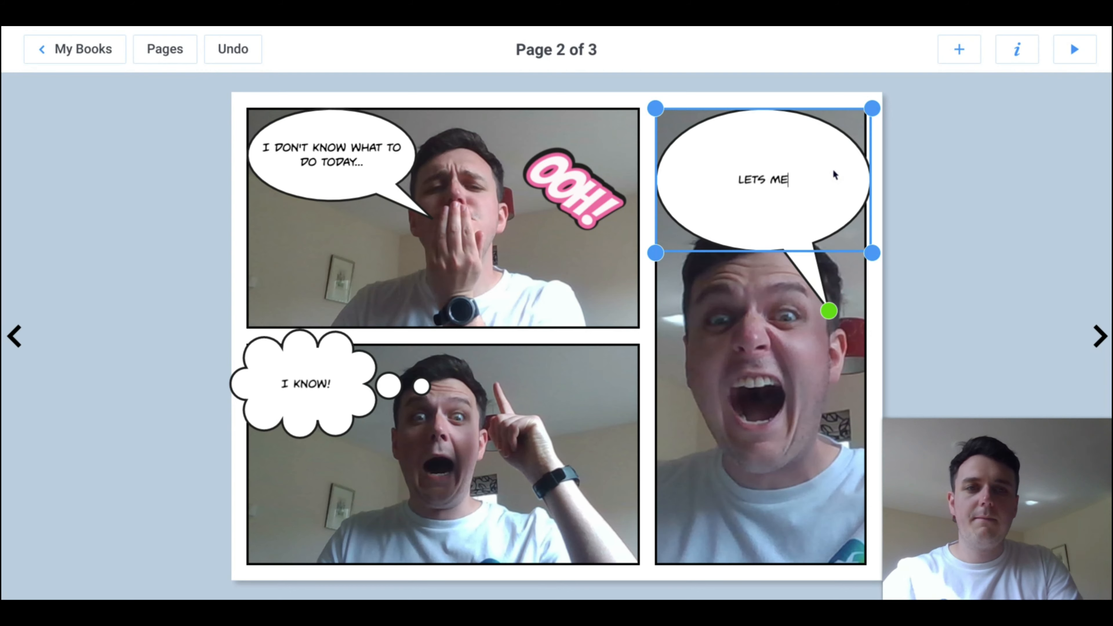
key(BackSpace)
text(AKE A BOOK!)
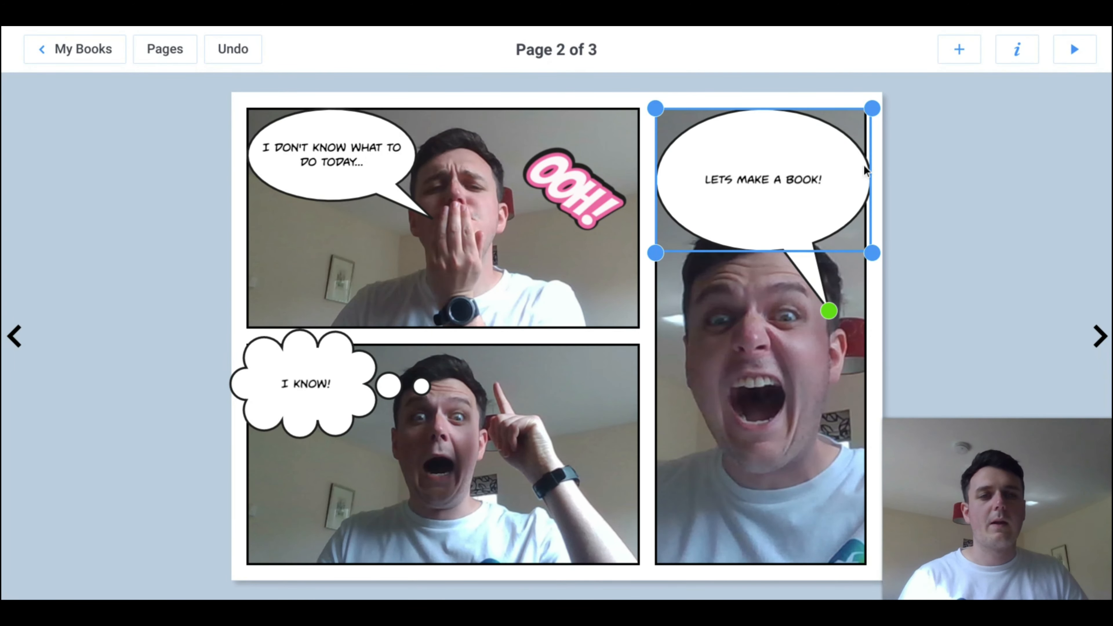
click(956, 152)
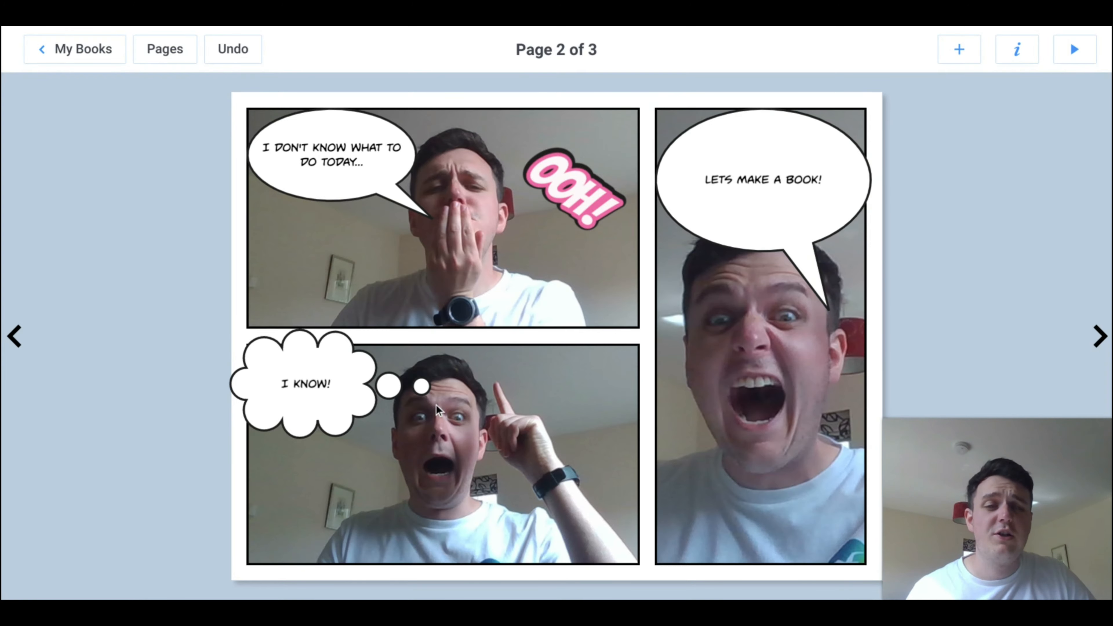
Step: Set the page background to the dark red sunburst comic pattern
click(1010, 61)
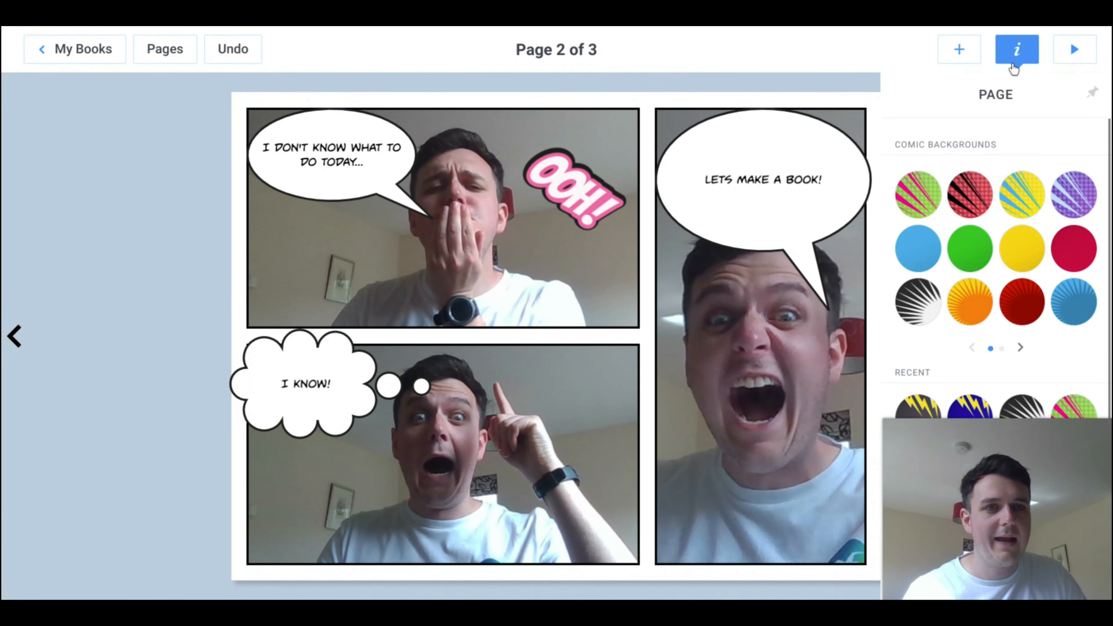
scroll(994, 180, down, 3)
scroll(993, 180, up, 3)
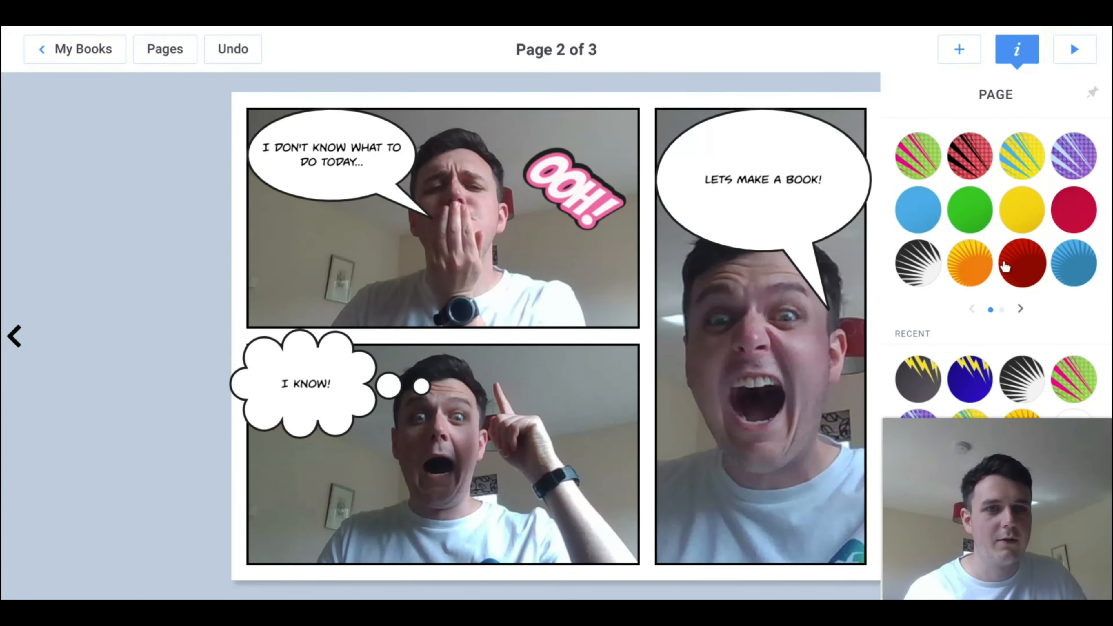
click(1022, 263)
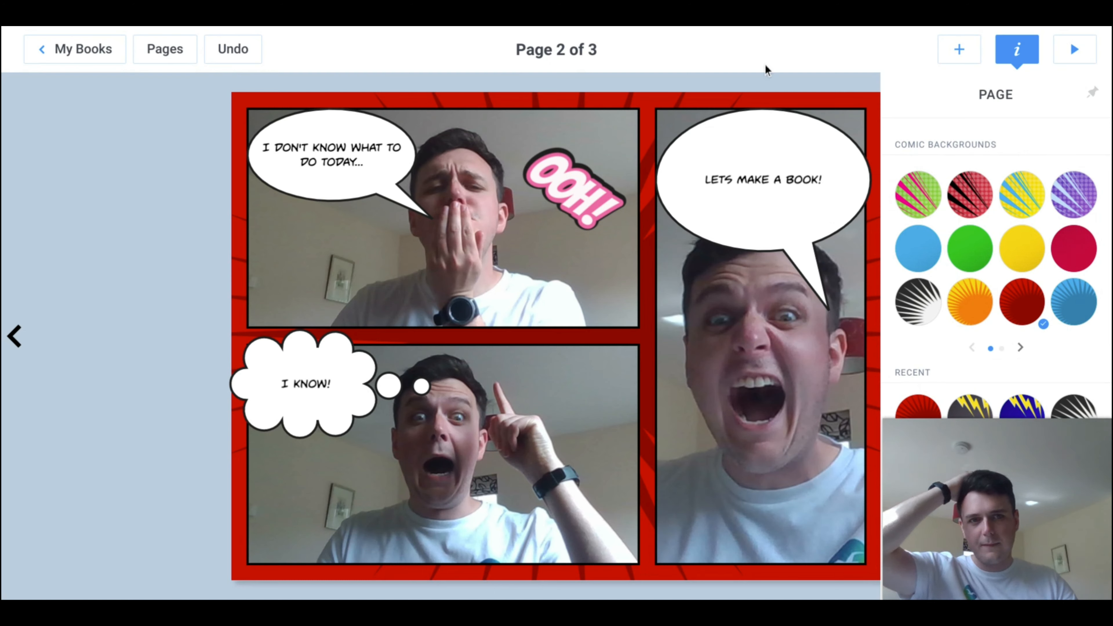
click(747, 69)
Step: Record a sound clip a few seconds long, play it back and add the recording to the page
click(976, 52)
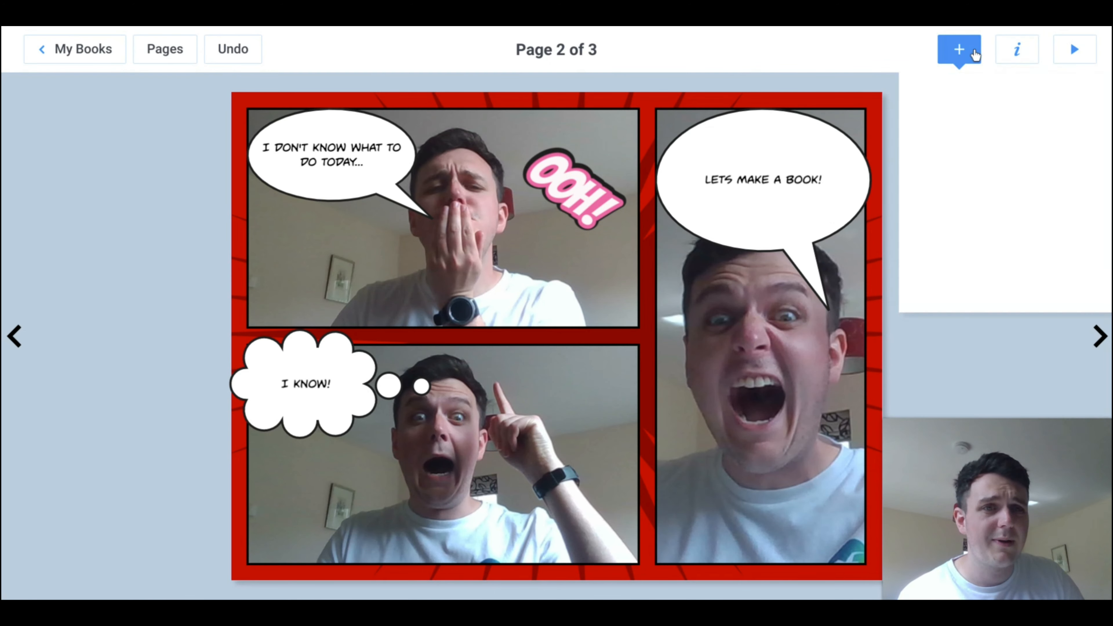
click(915, 91)
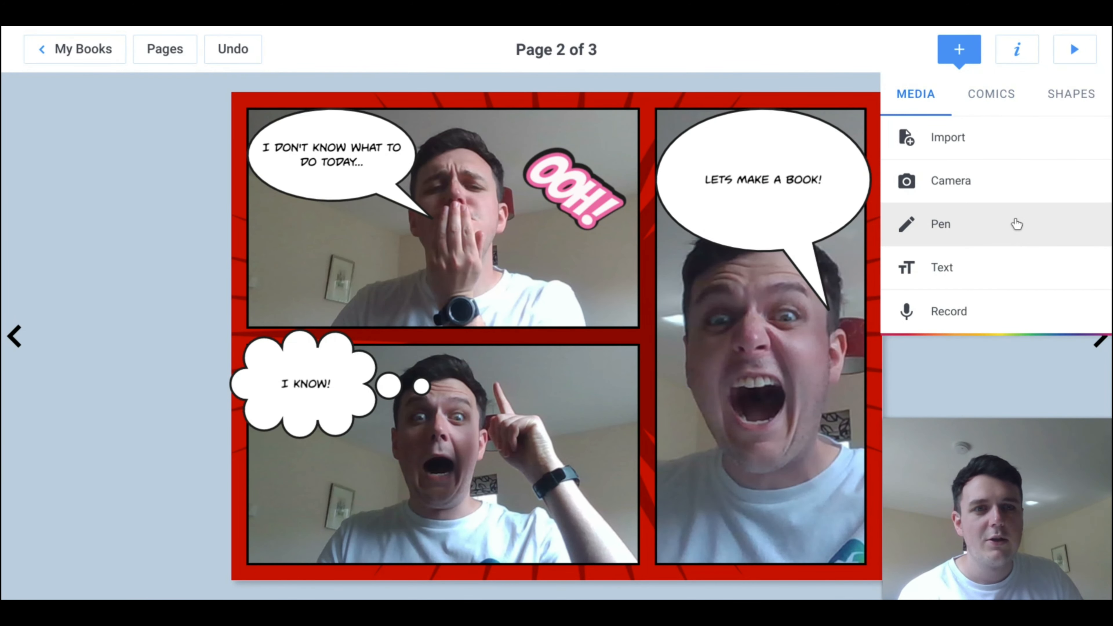
click(1008, 323)
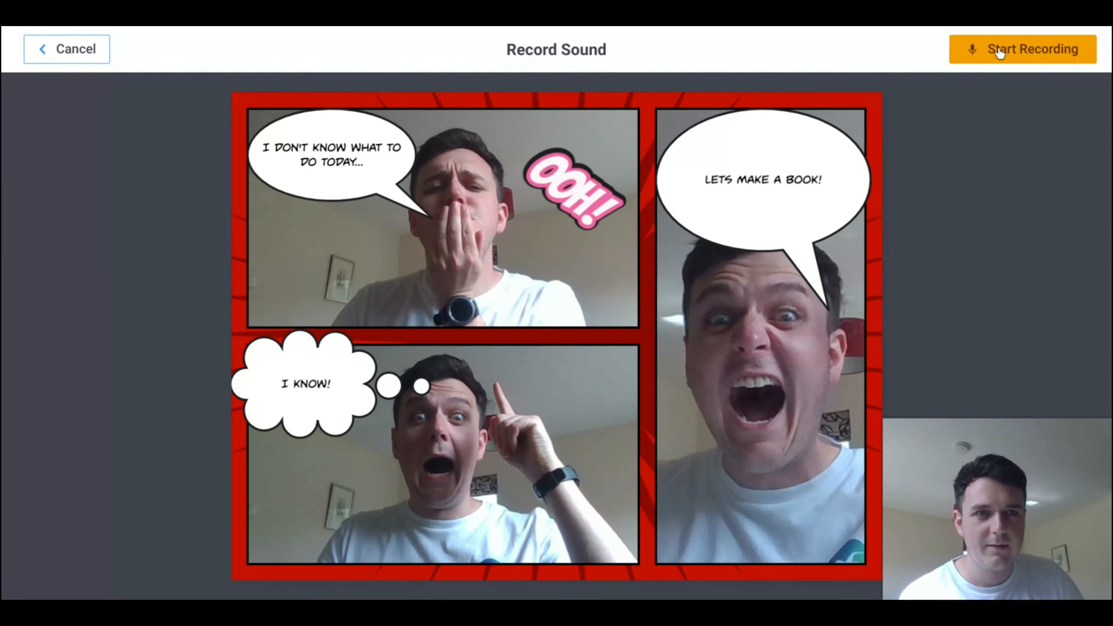
click(1015, 48)
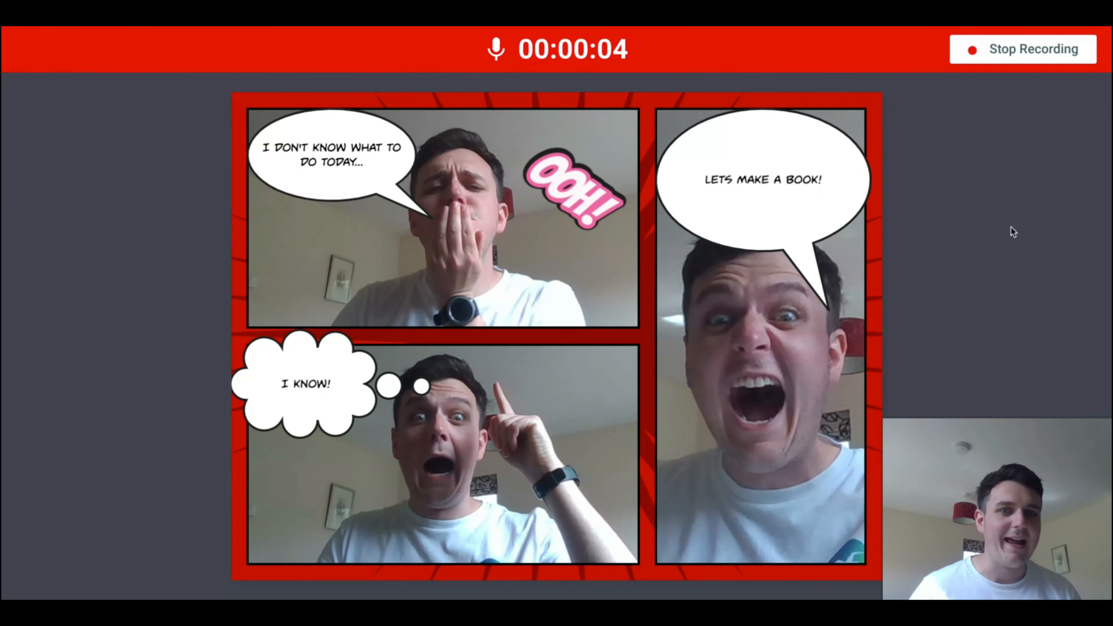
click(1002, 52)
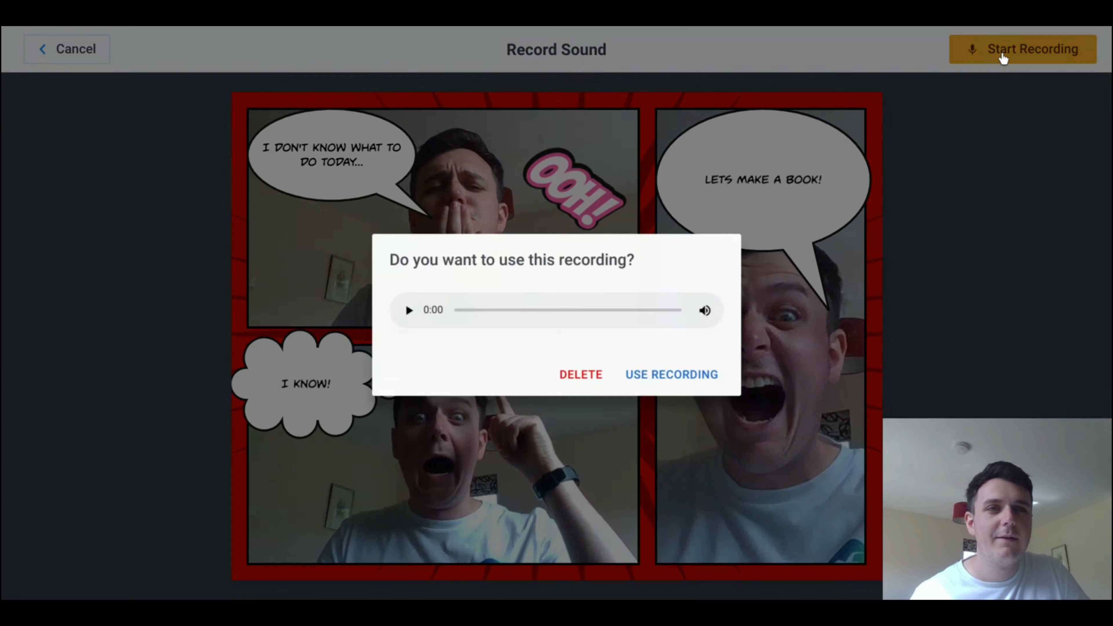
click(409, 308)
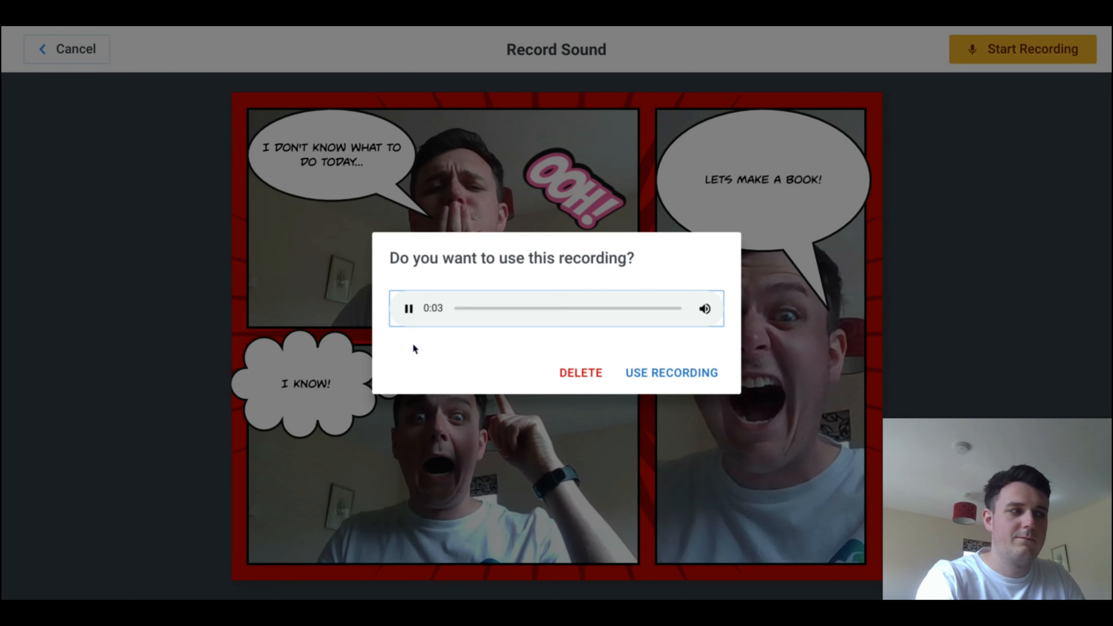
click(653, 373)
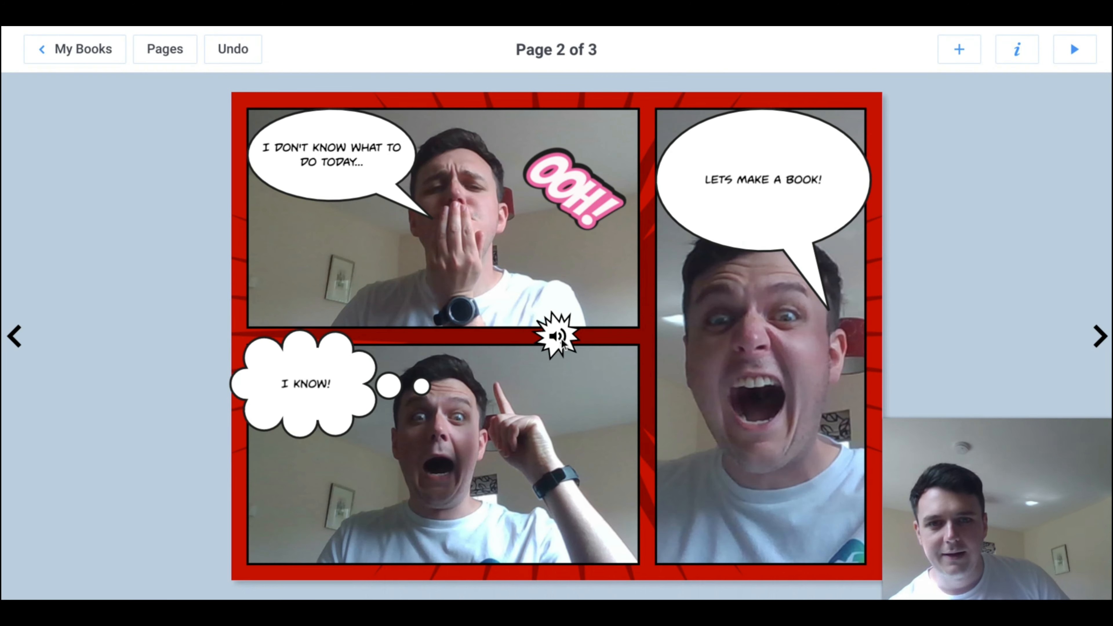
Step: Move the sound icon into the bottom-right corner of the tall panel
click(561, 339)
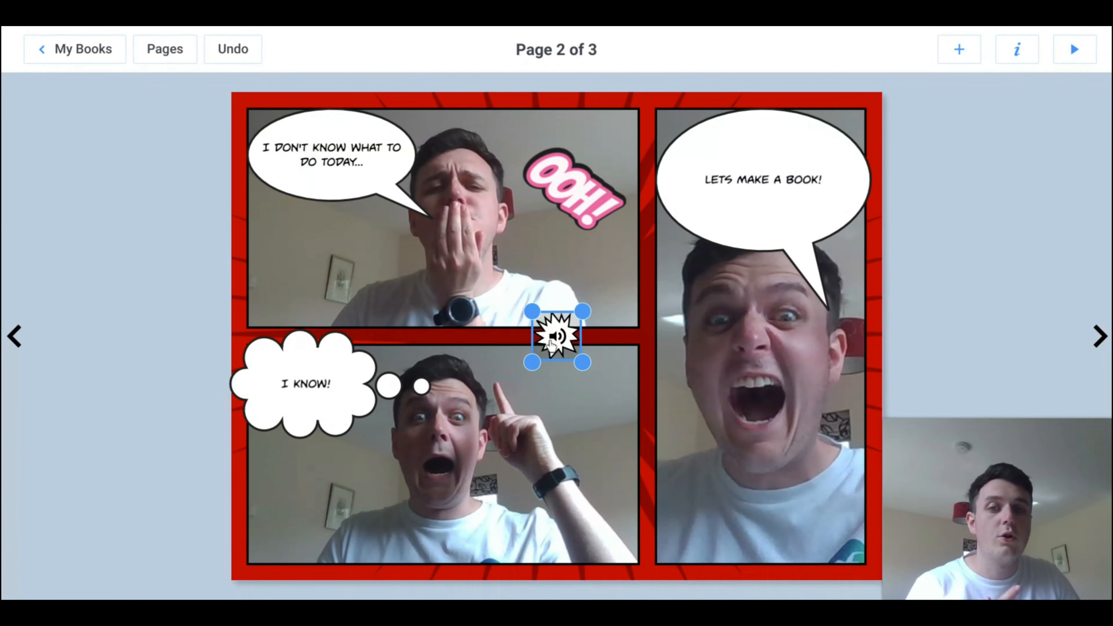
drag(560, 354, 845, 552)
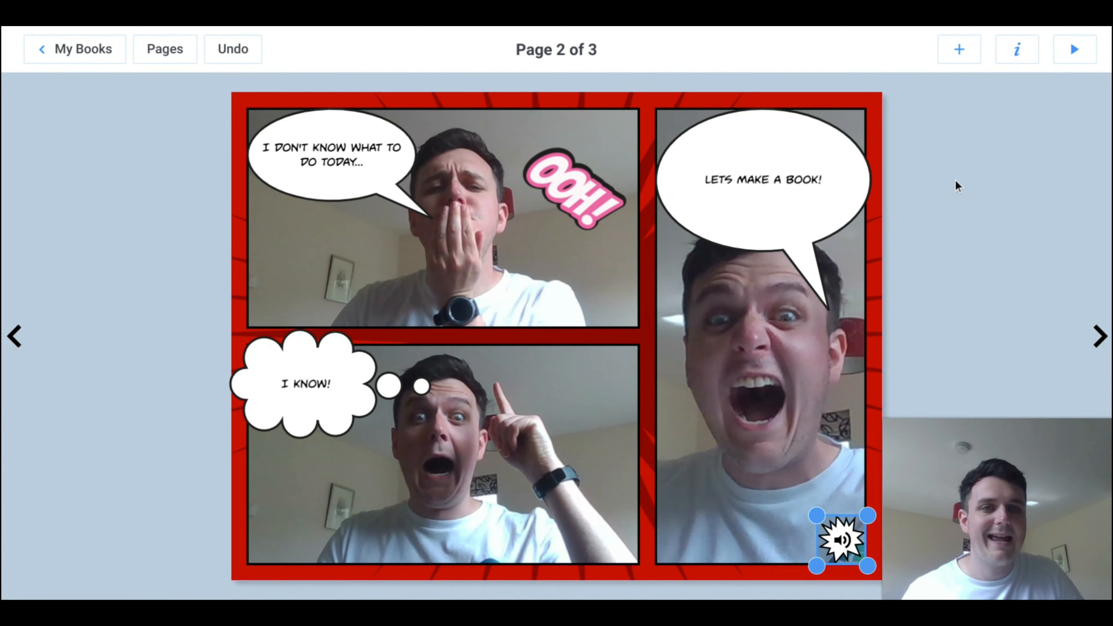
click(926, 128)
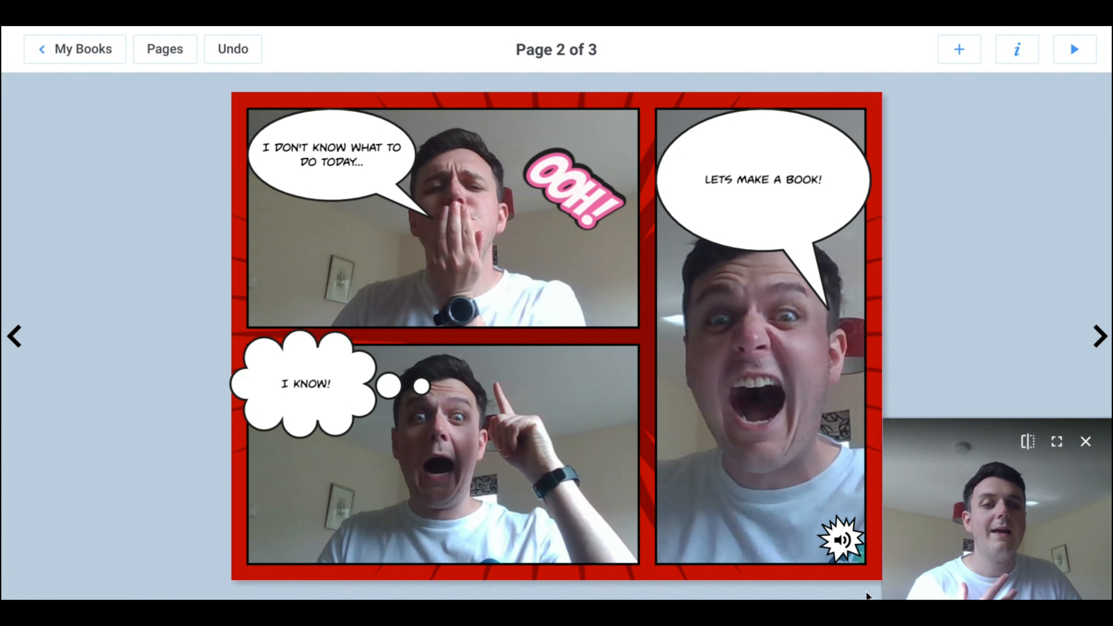
click(844, 537)
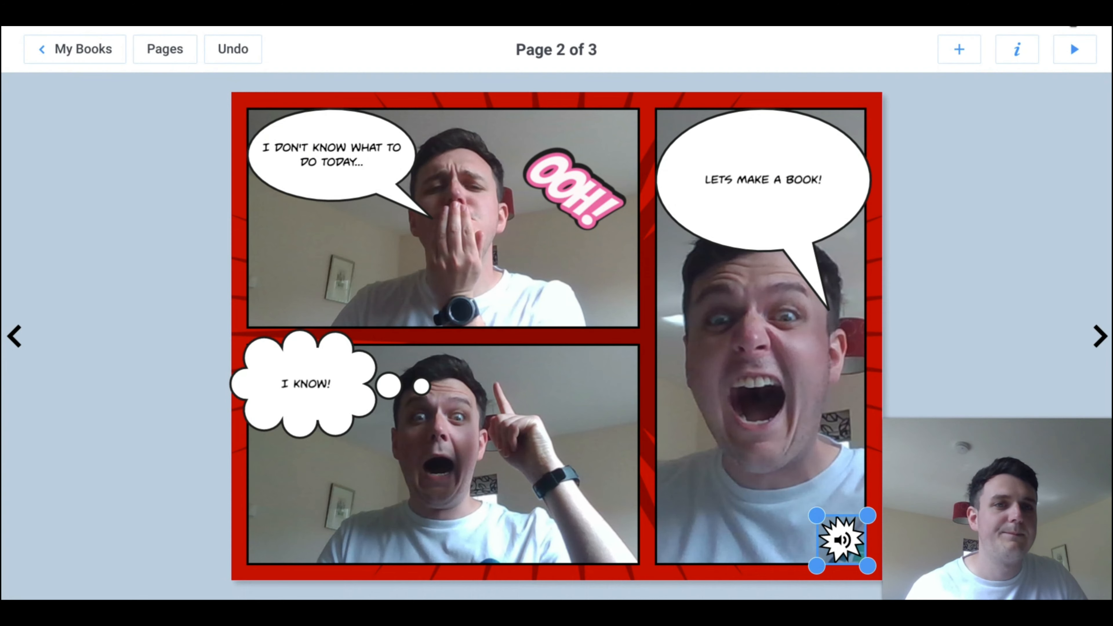
Step: Add a yellow star shape, shrink it to about half its size and place it in the lower wide panel's top-right corner
click(959, 49)
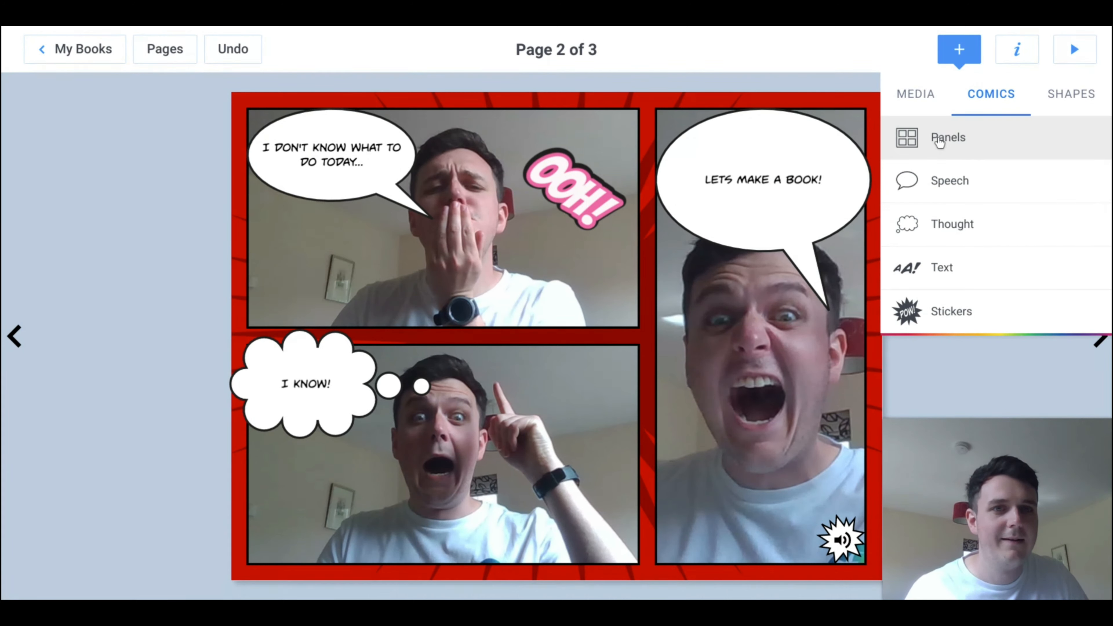
click(936, 97)
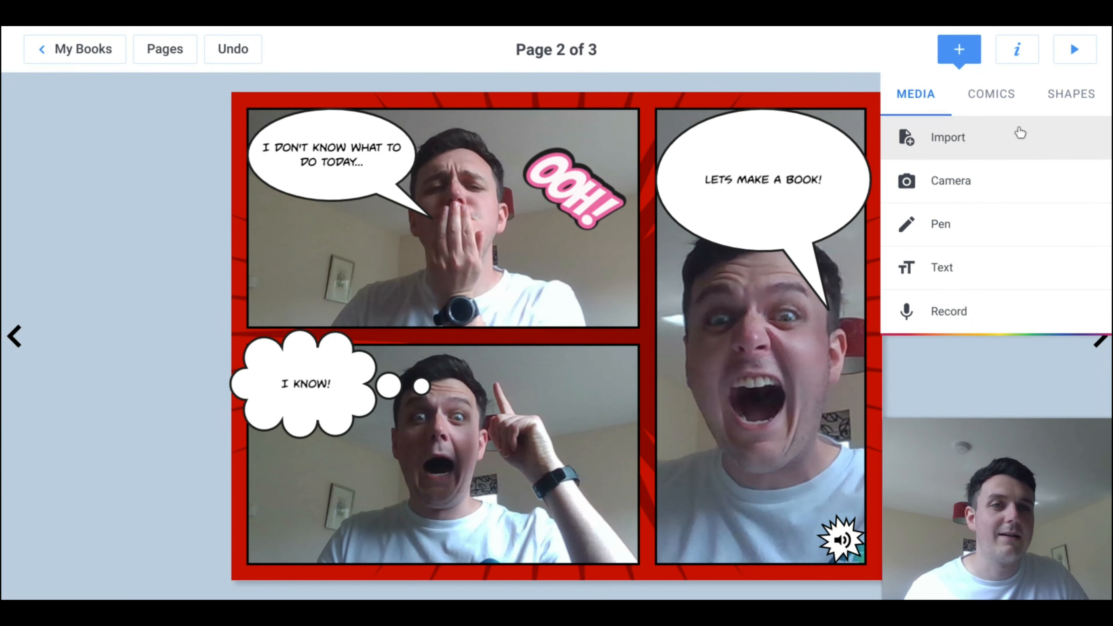
click(1069, 97)
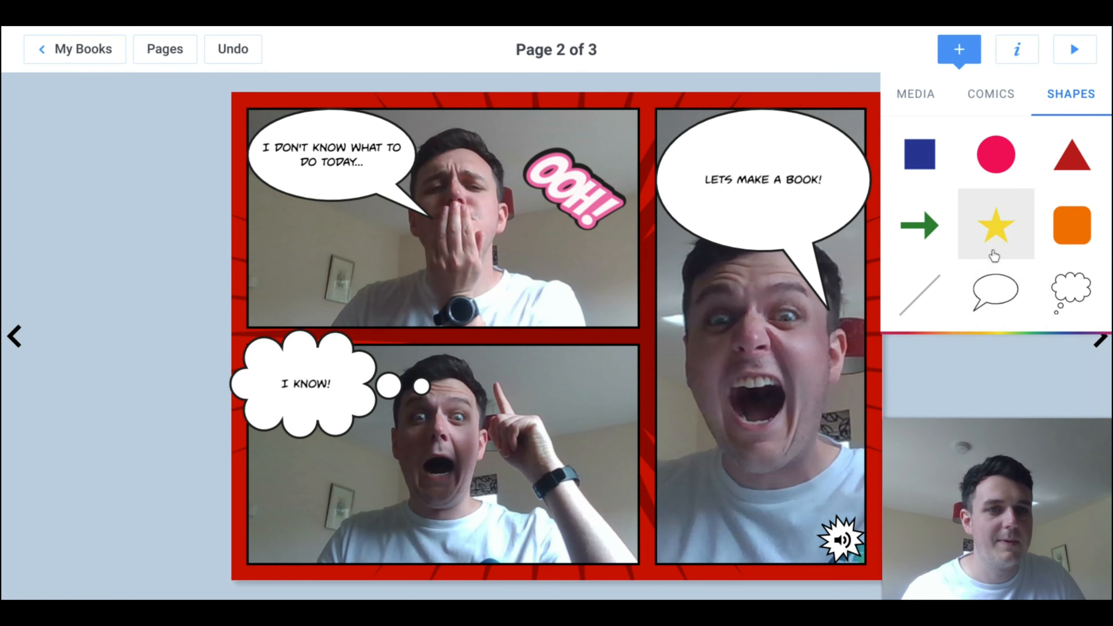
click(998, 230)
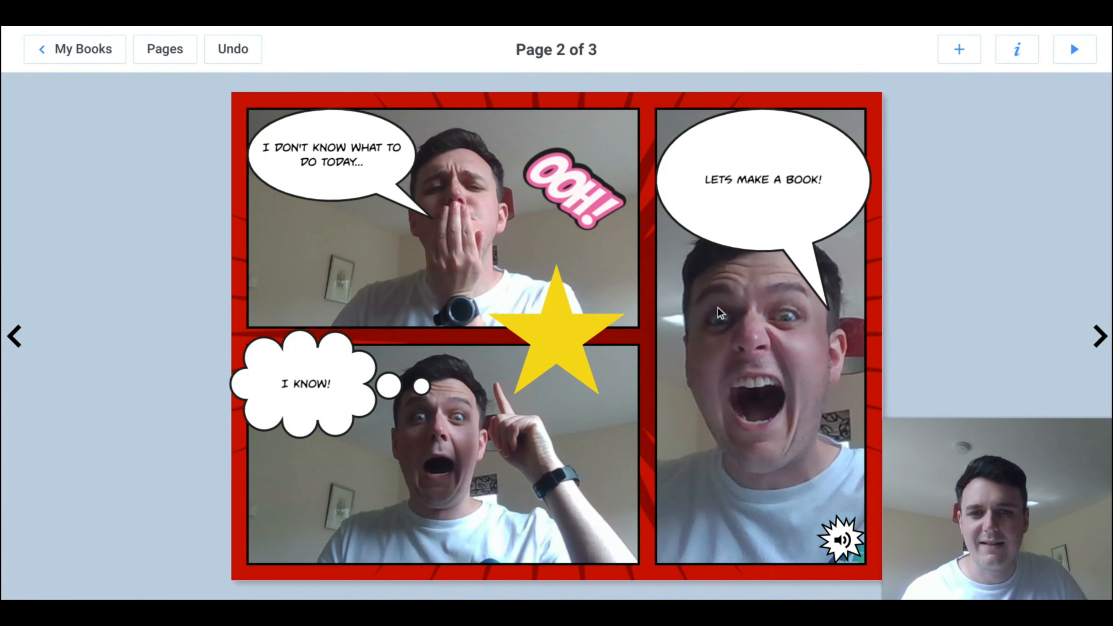
click(560, 329)
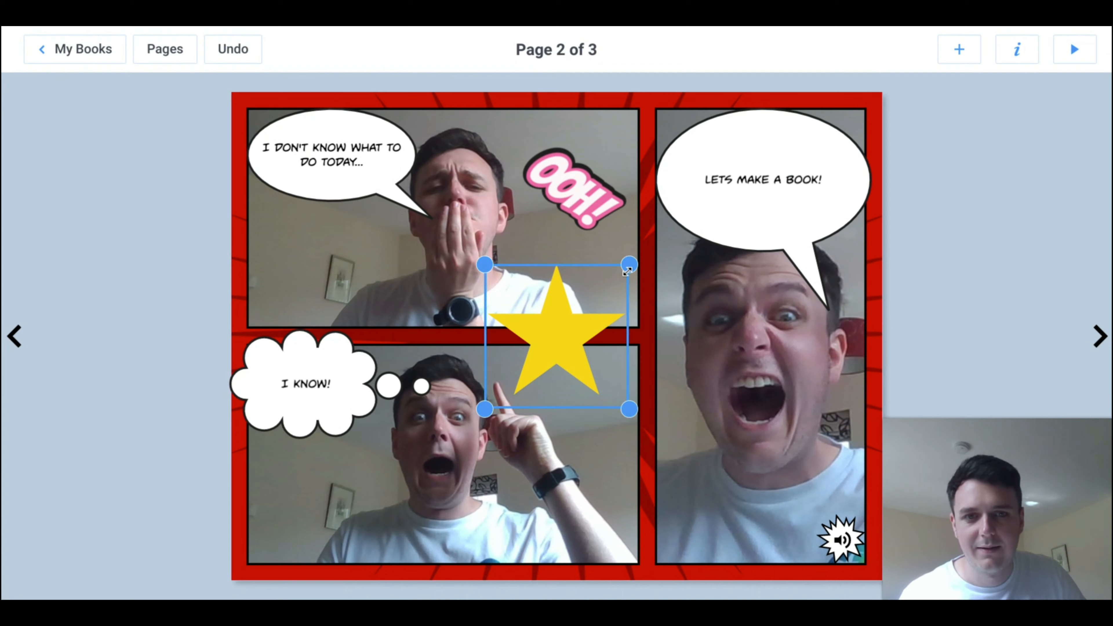
drag(627, 271, 600, 380)
click(995, 155)
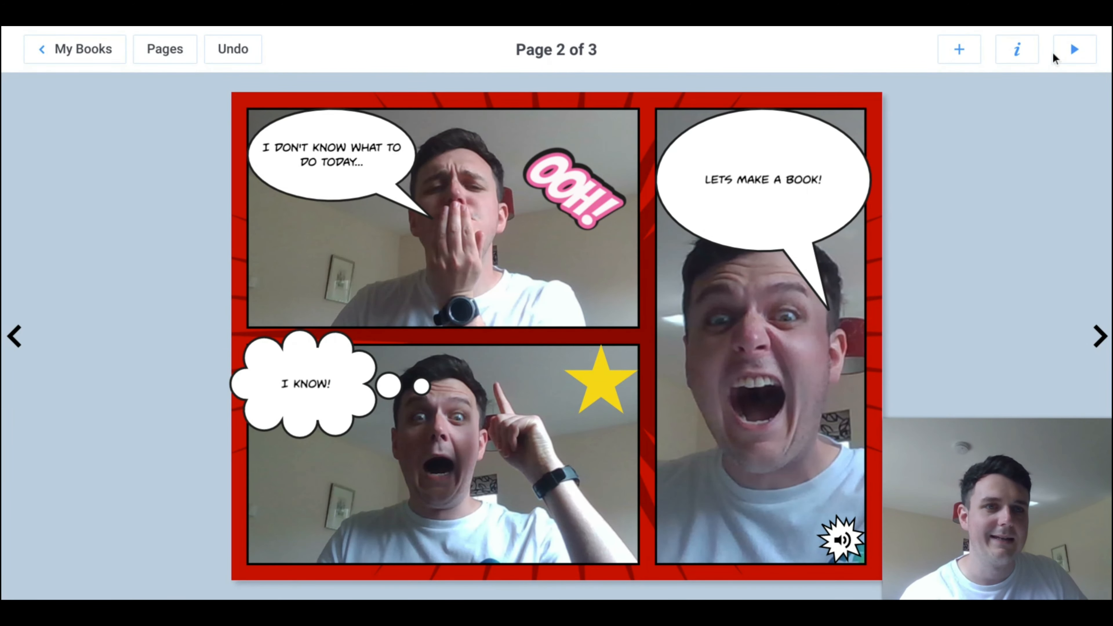
Step: Open the book in reading view and turn back to its cover
click(1077, 56)
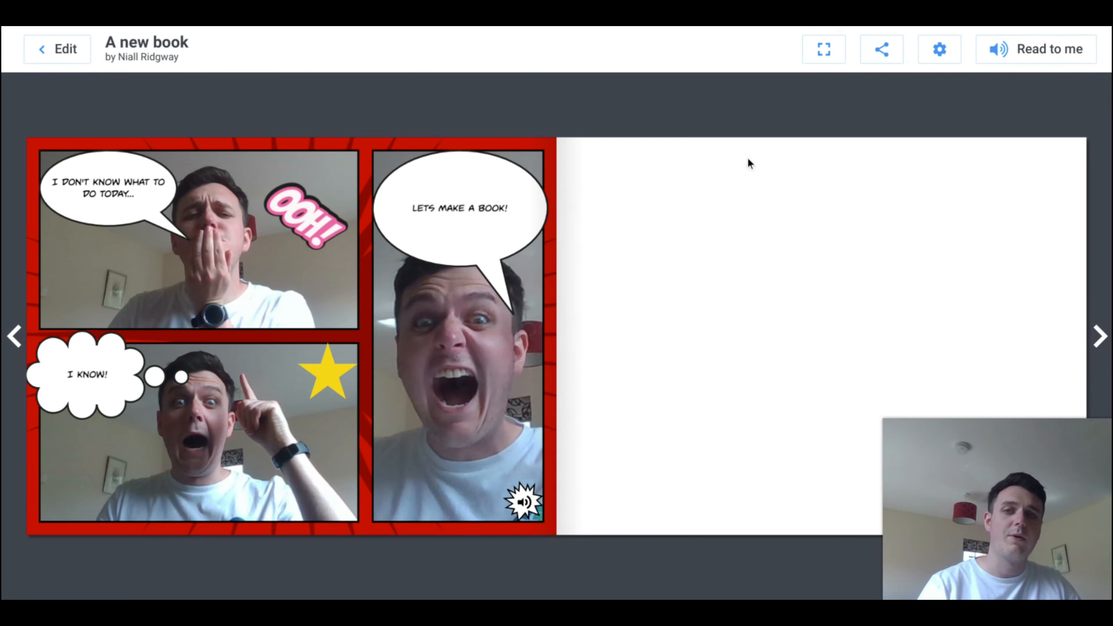
click(14, 339)
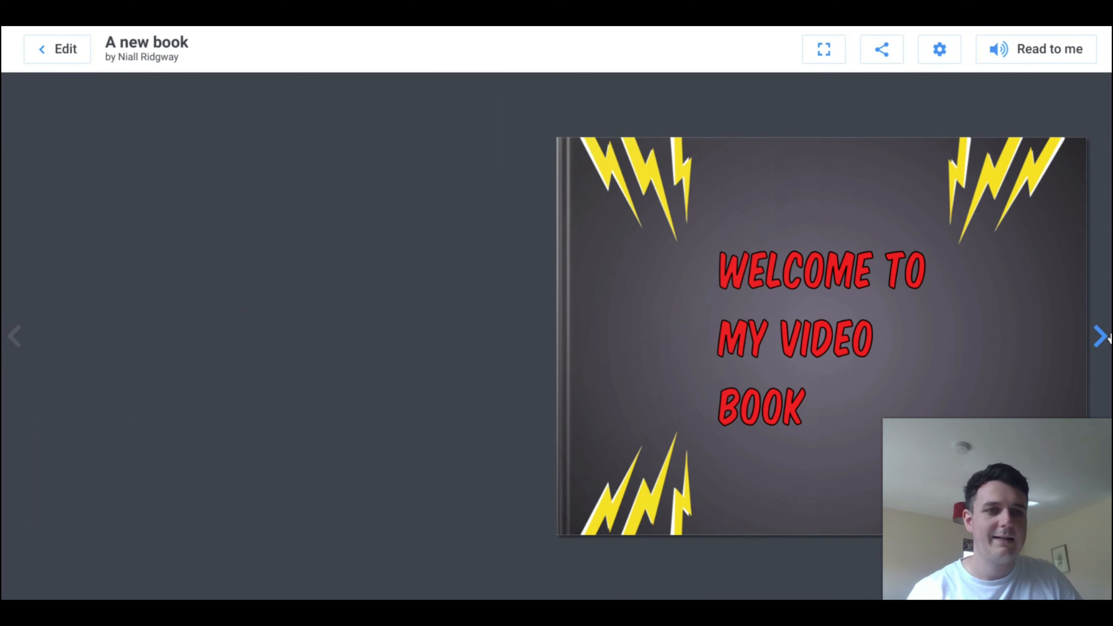
Step: Turn to the comic page spread and have it read aloud with Read to me
click(1099, 337)
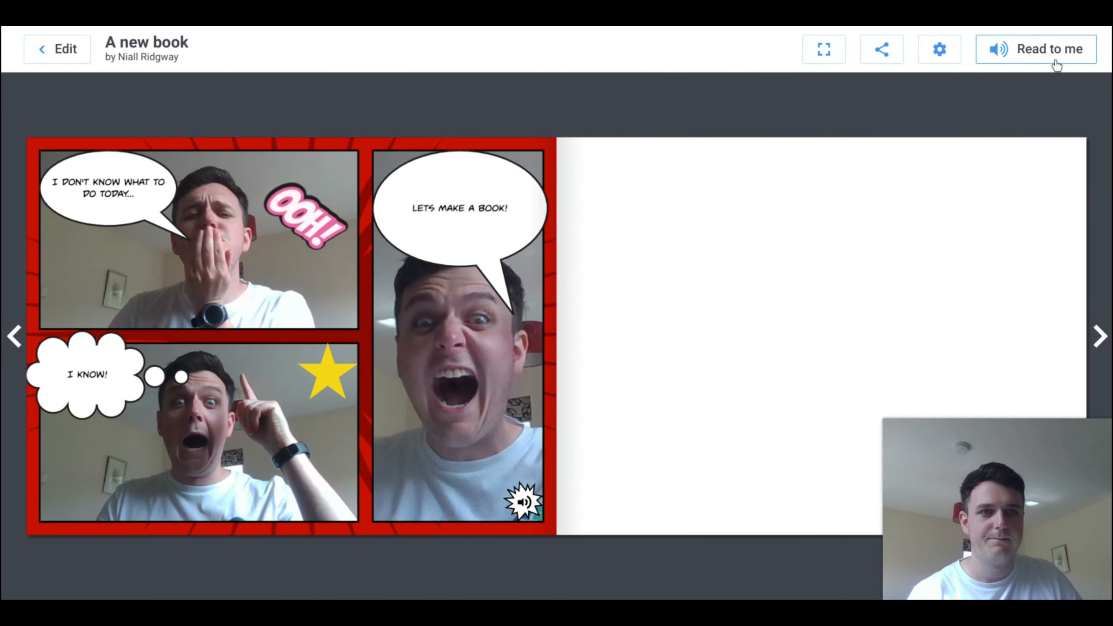
click(1045, 64)
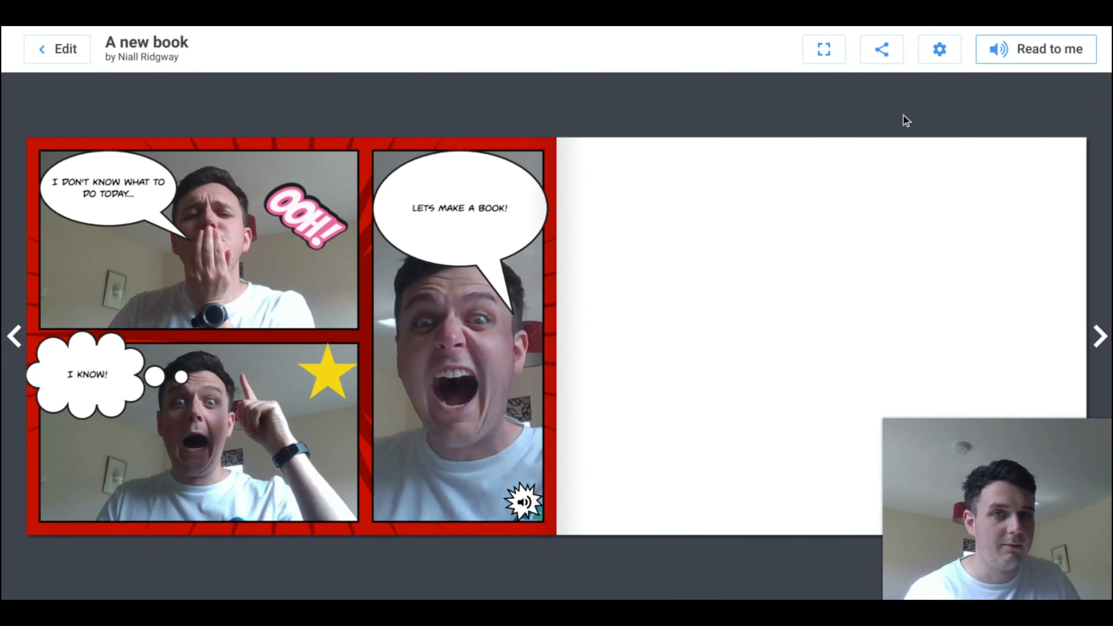
Step: Try the full-screen reading view and exit it, and look over the display and Read to me settings
click(833, 57)
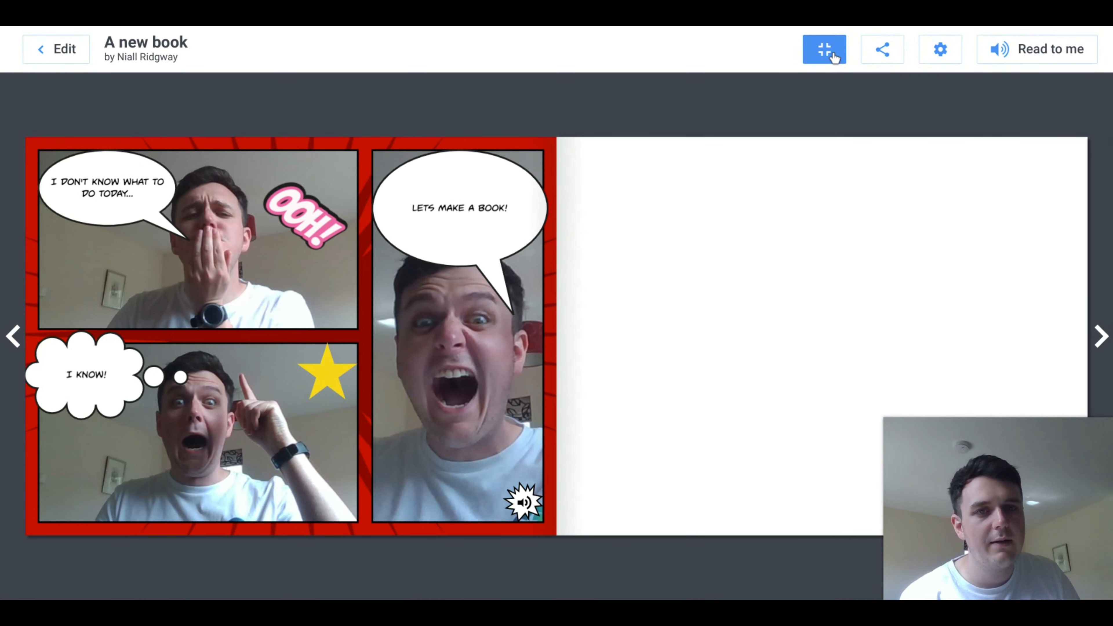
click(833, 57)
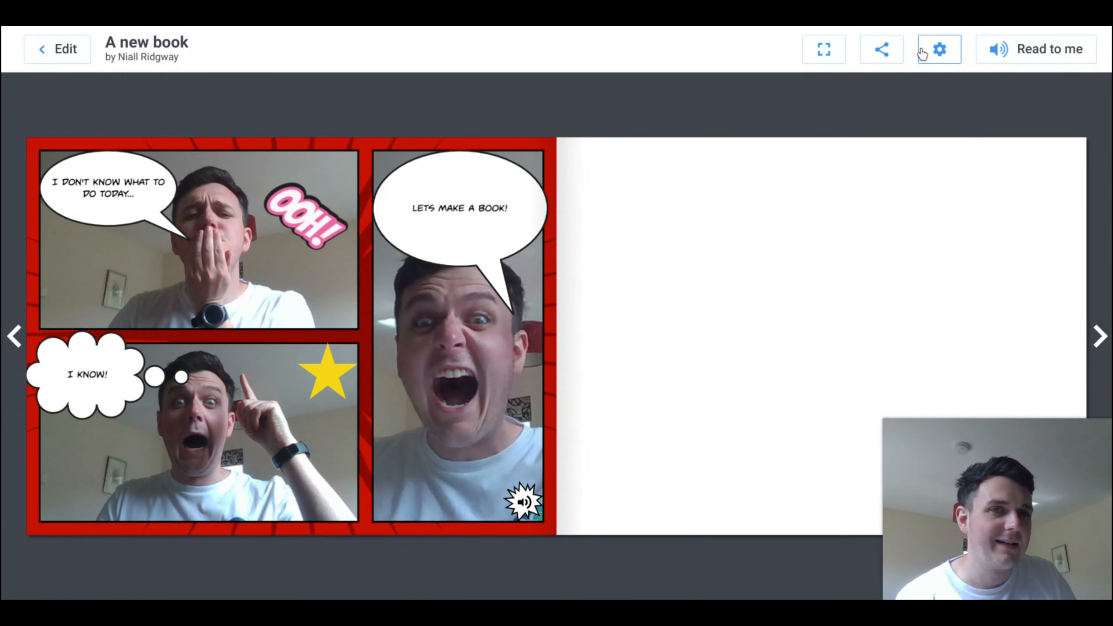
click(942, 63)
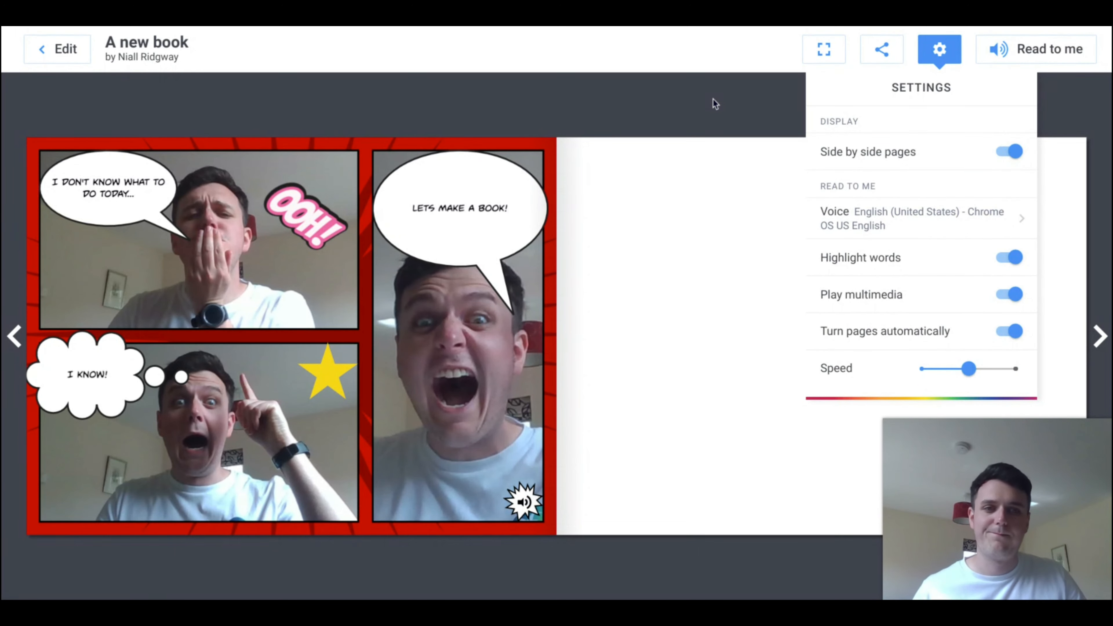
click(684, 113)
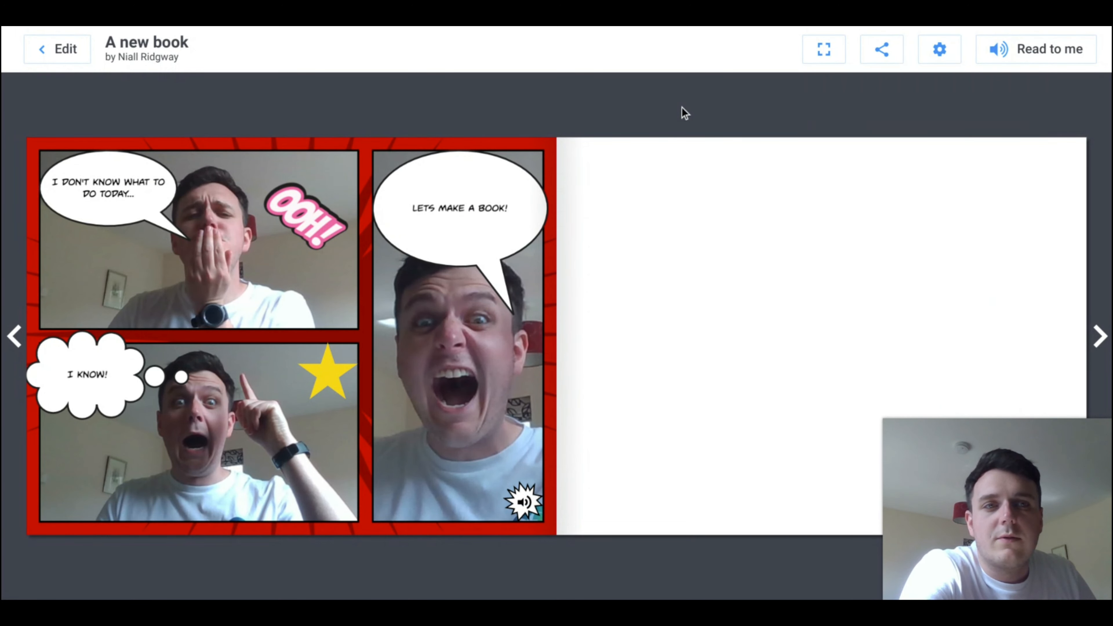
Step: Return to editing the book and add a single full-page comic panel to blank page 3
click(89, 47)
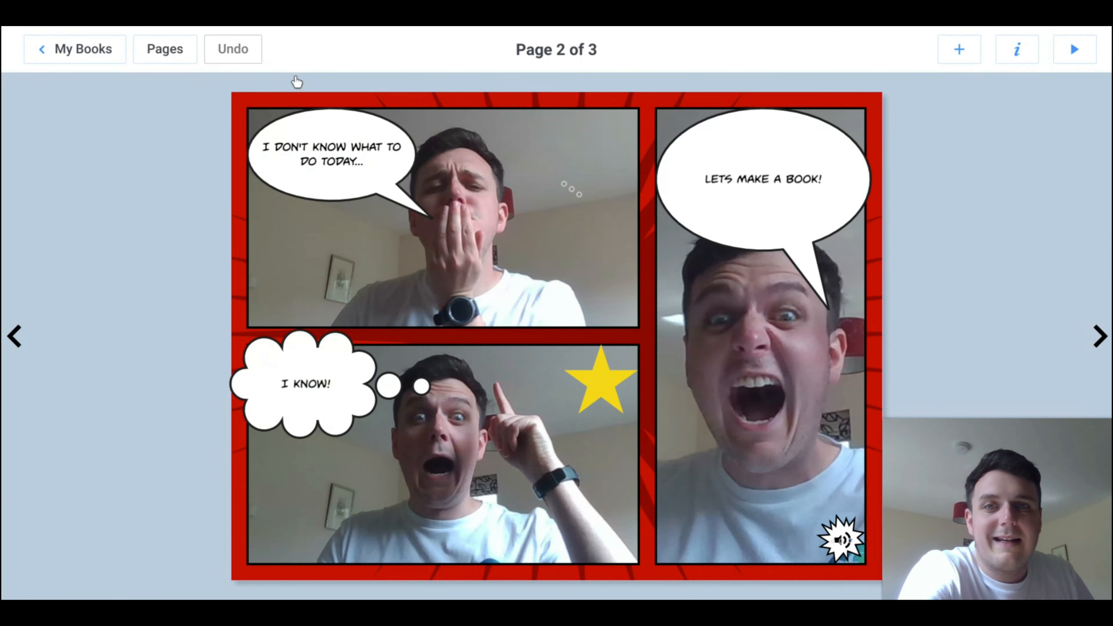
click(1099, 336)
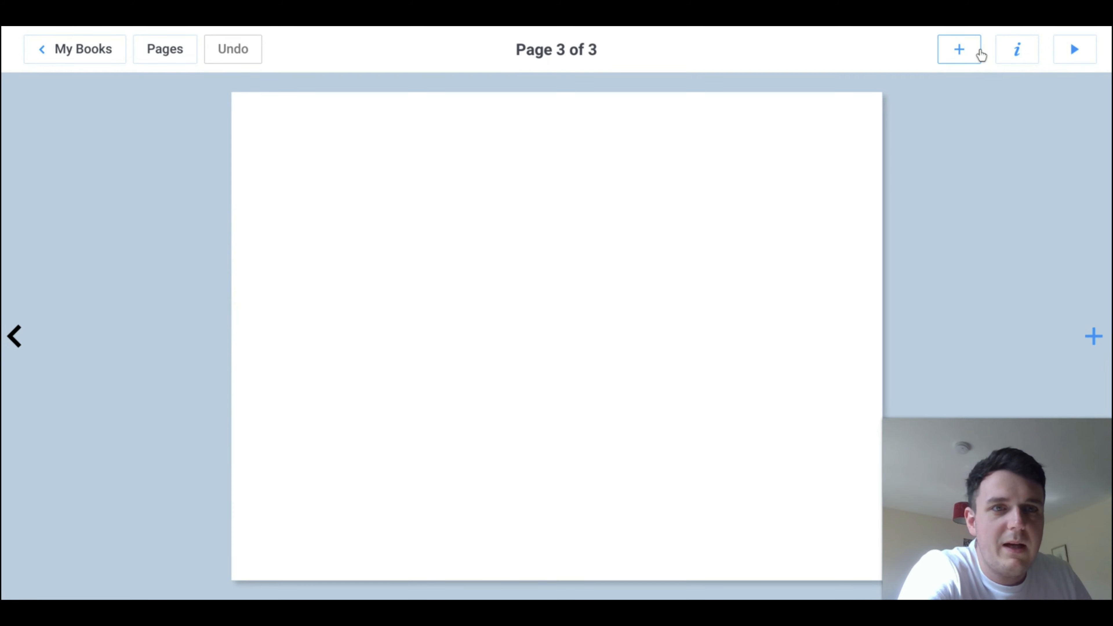
click(980, 51)
click(986, 137)
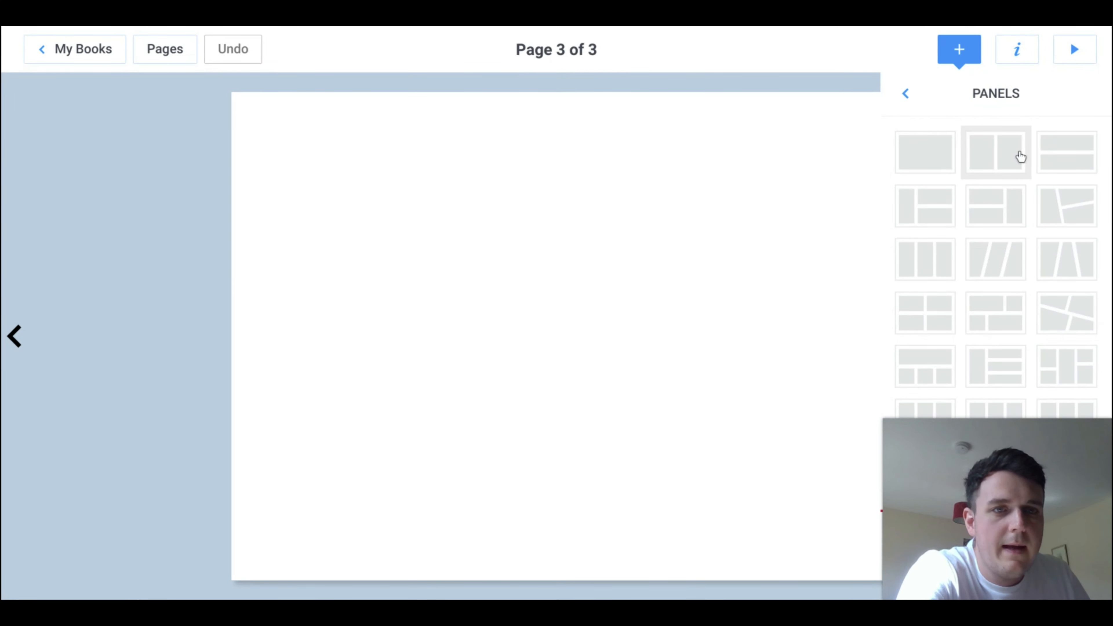
click(916, 160)
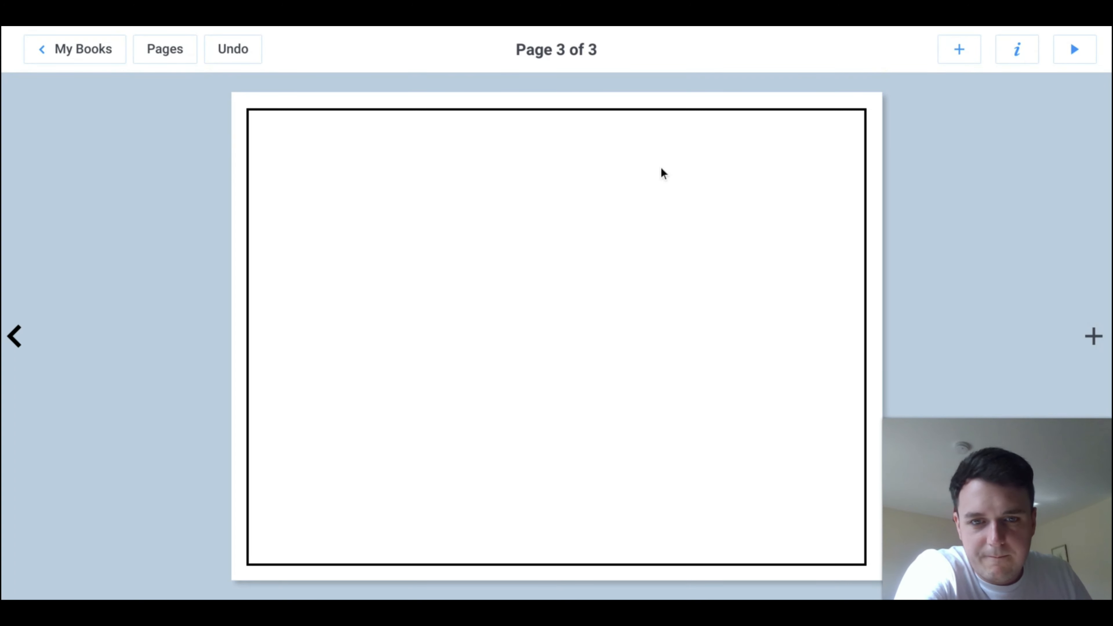
Step: With the thickest pen in bright green, paint a ground area across the lower third of page 3
click(730, 278)
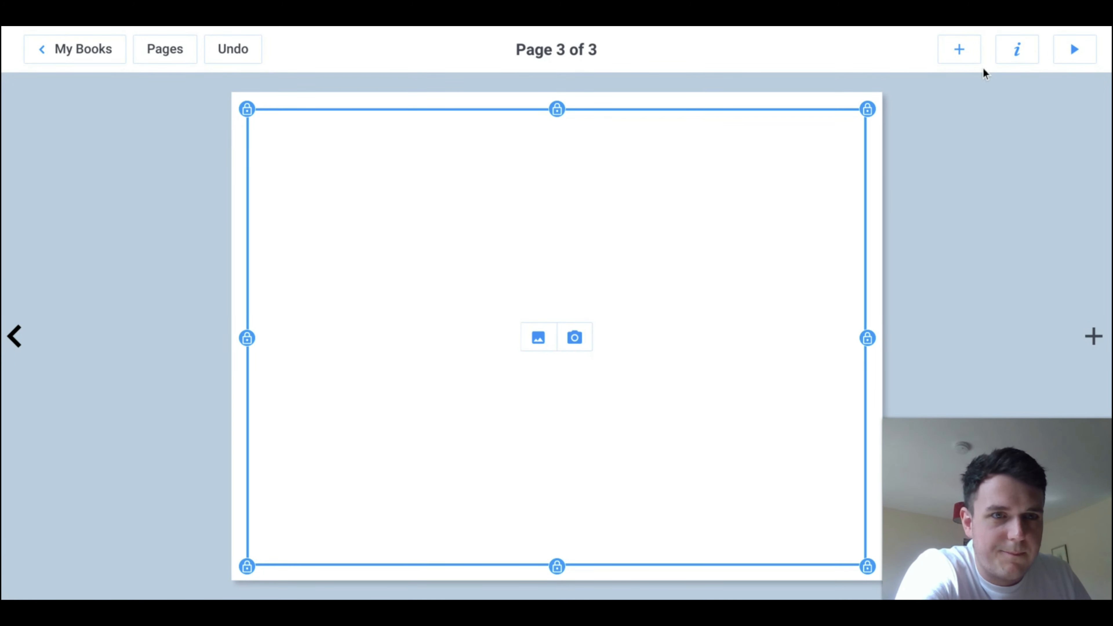
click(959, 49)
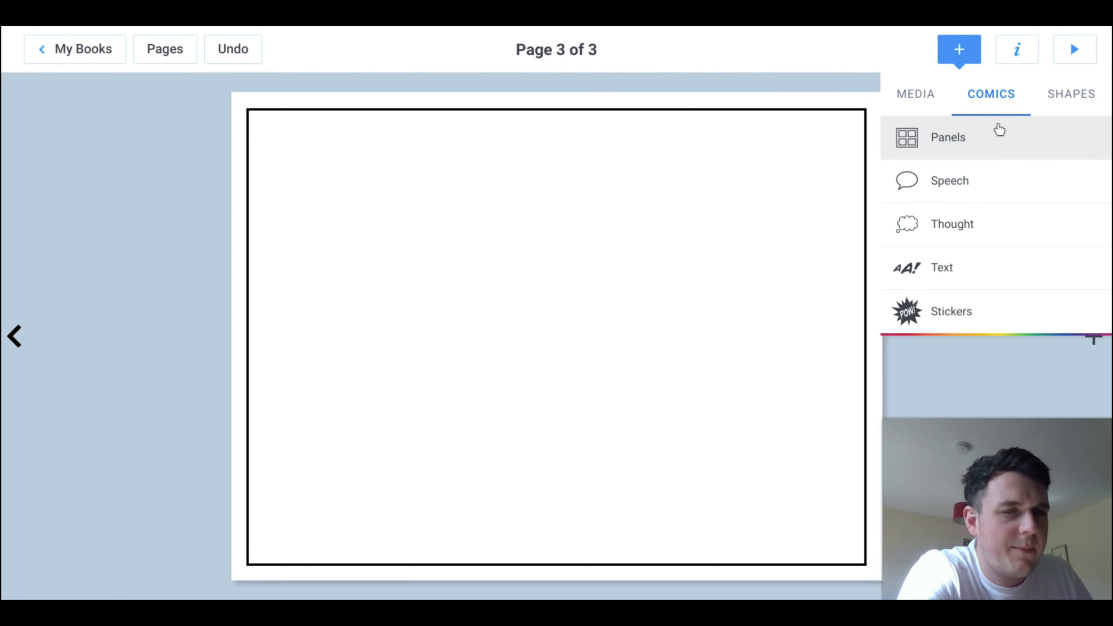
click(934, 97)
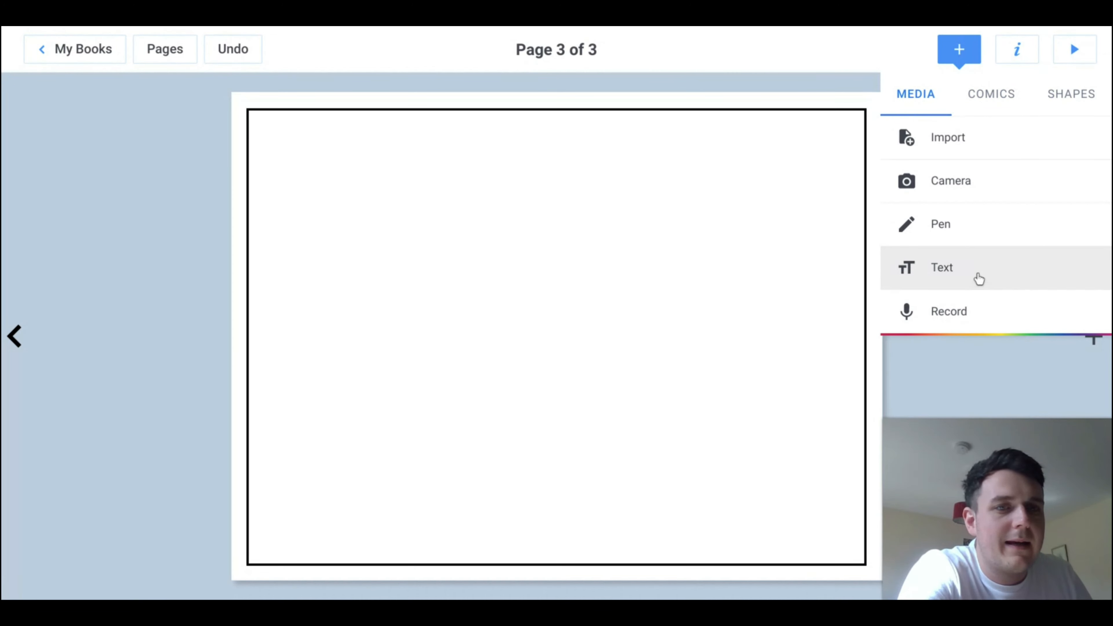
click(996, 225)
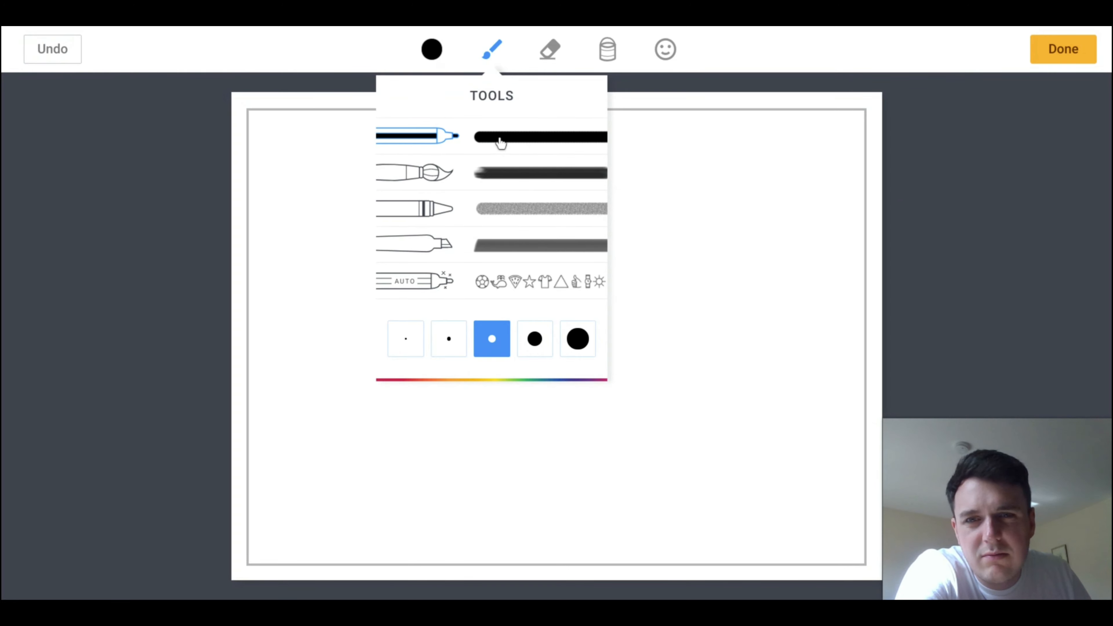
click(577, 338)
click(447, 57)
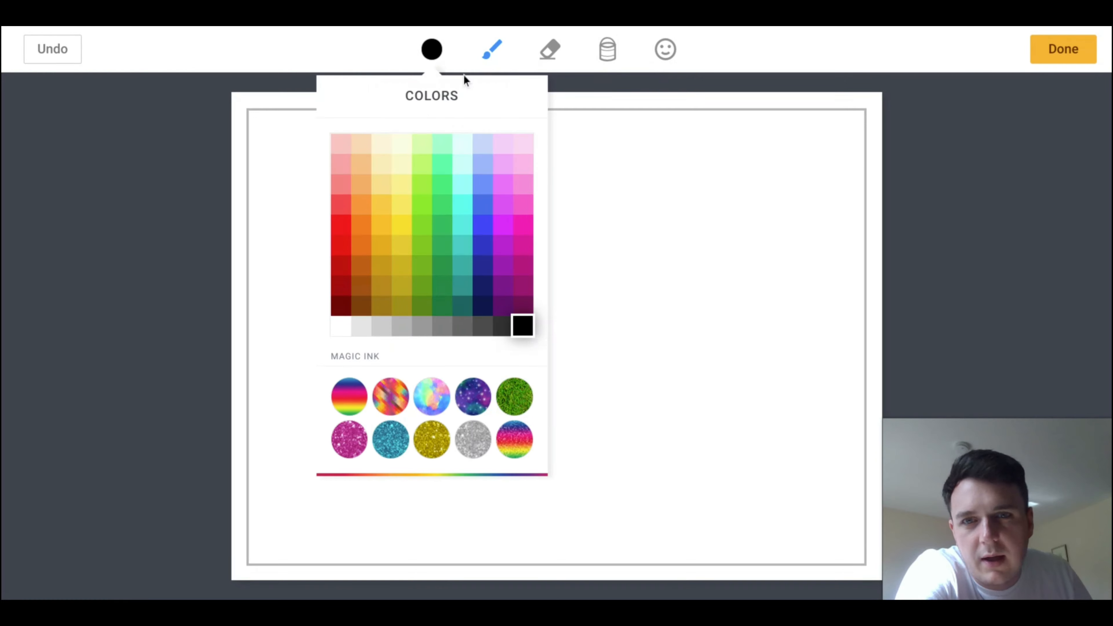
click(436, 180)
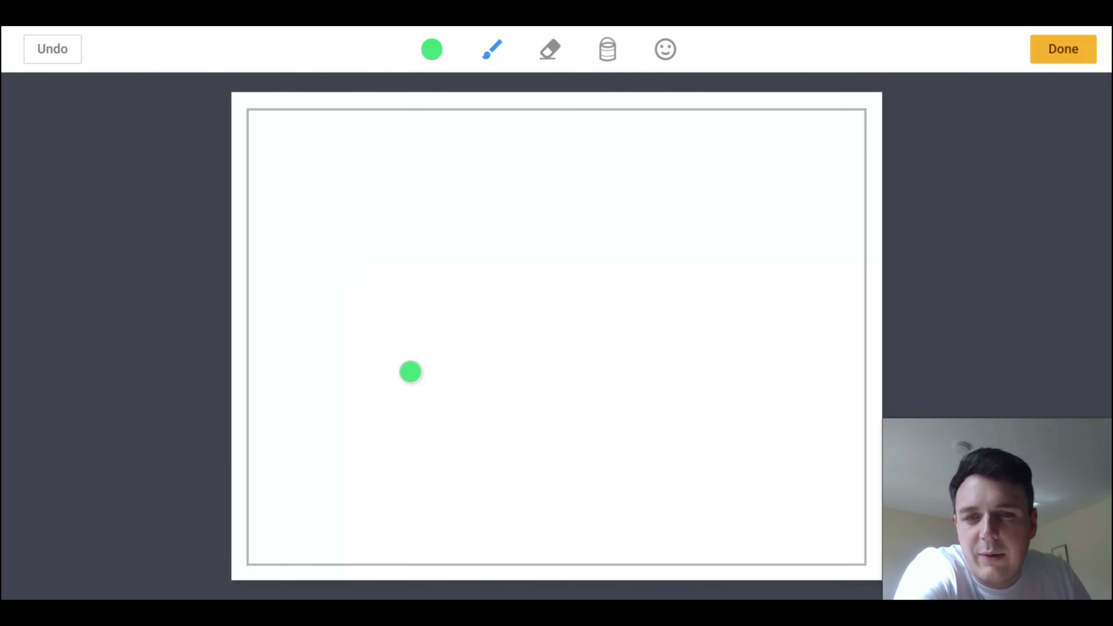
mouse_move(264, 417)
mouse_down()
mouse_move(810, 398)
mouse_move(829, 446)
mouse_move(213, 451)
mouse_move(622, 434)
mouse_move(839, 438)
mouse_move(331, 542)
mouse_move(733, 589)
mouse_move(272, 539)
mouse_move(811, 533)
mouse_move(281, 482)
mouse_move(271, 472)
mouse_move(518, 527)
mouse_up()
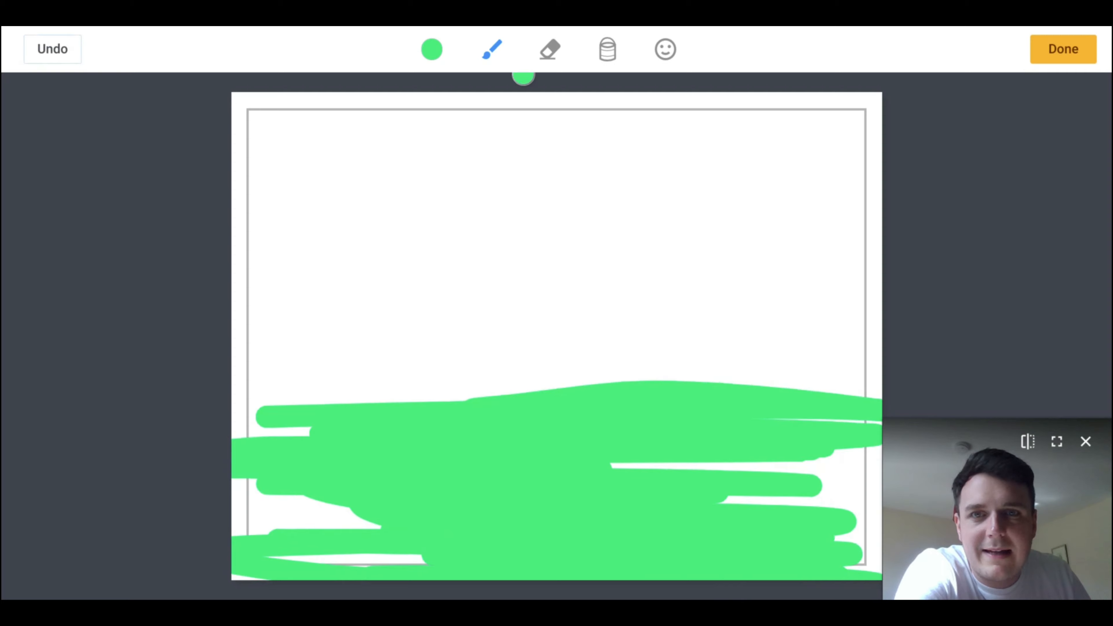
Step: Switch the pen to pale yellow and paint a filled sun in the page's upper-left corner
click(434, 48)
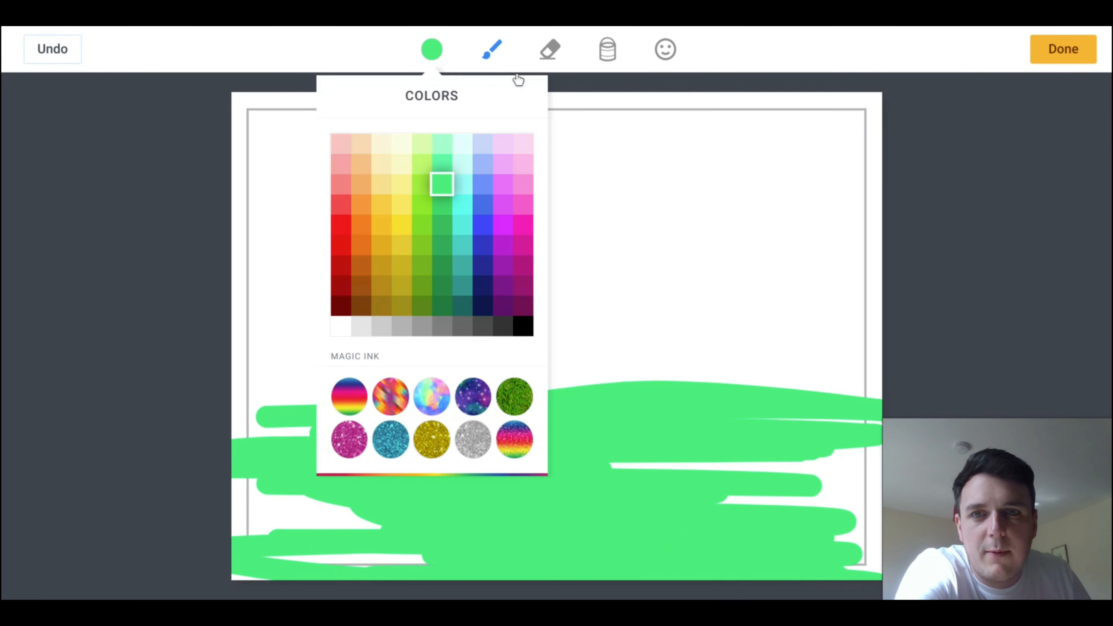
click(402, 187)
mouse_move(268, 254)
mouse_down()
mouse_move(450, 200)
mouse_move(271, 219)
mouse_move(477, 149)
mouse_move(371, 197)
mouse_move(373, 171)
mouse_move(296, 160)
mouse_move(243, 184)
mouse_move(337, 110)
mouse_move(410, 112)
mouse_move(381, 152)
mouse_move(266, 144)
mouse_move(368, 171)
mouse_move(286, 237)
mouse_move(348, 179)
mouse_move(304, 144)
mouse_move(254, 129)
mouse_move(276, 137)
mouse_up()
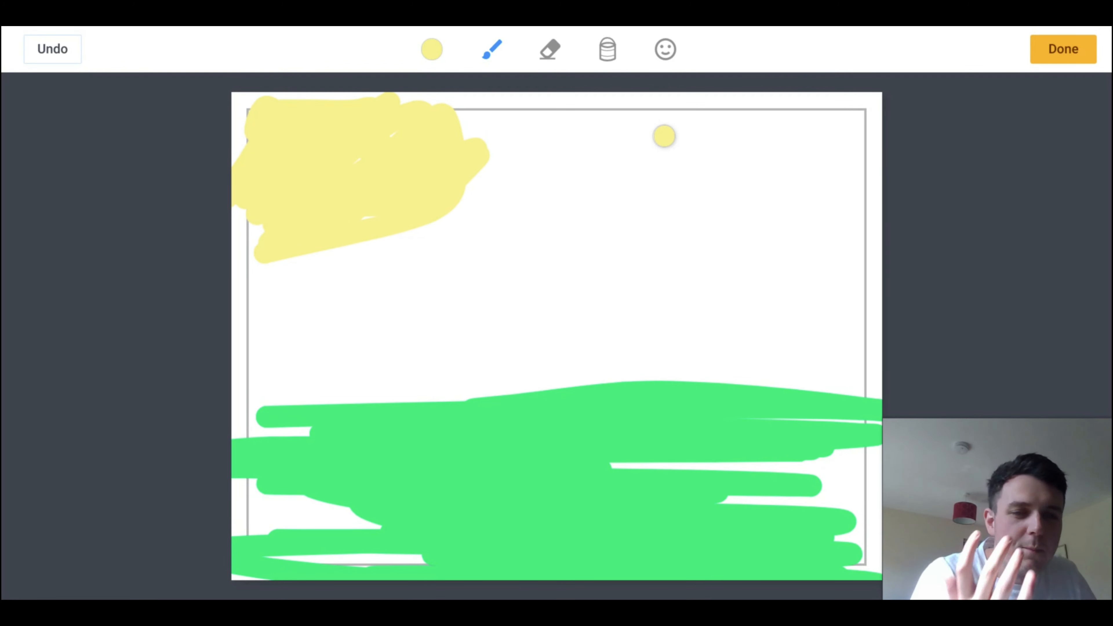
Step: Using the Auto pen, sketch a round ball with patches and replace the sketch with the suggested football icon
click(495, 52)
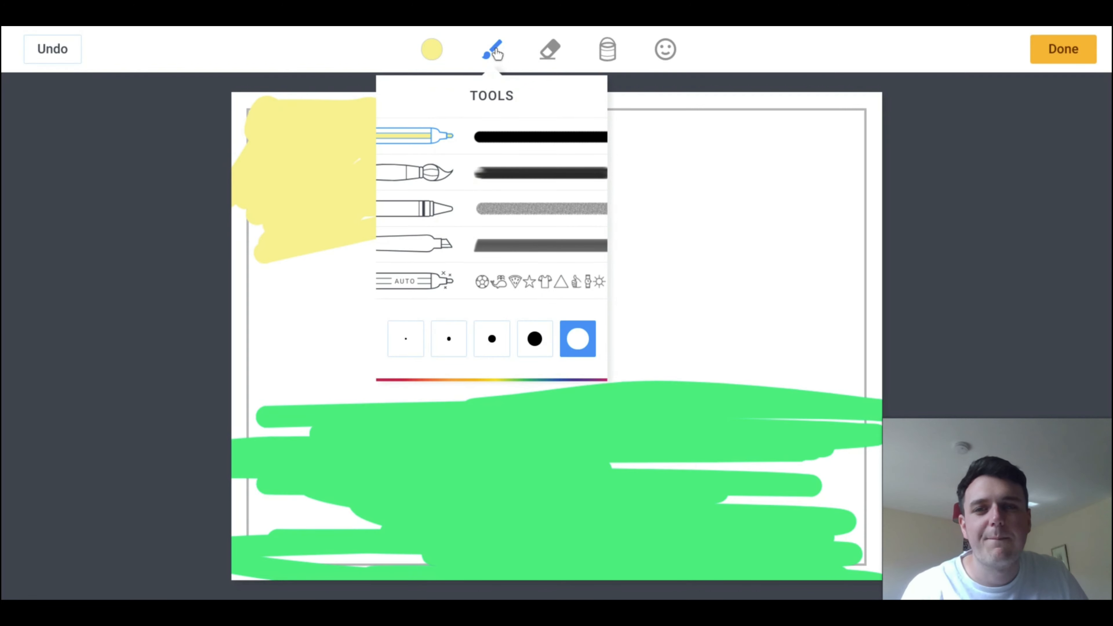
click(439, 279)
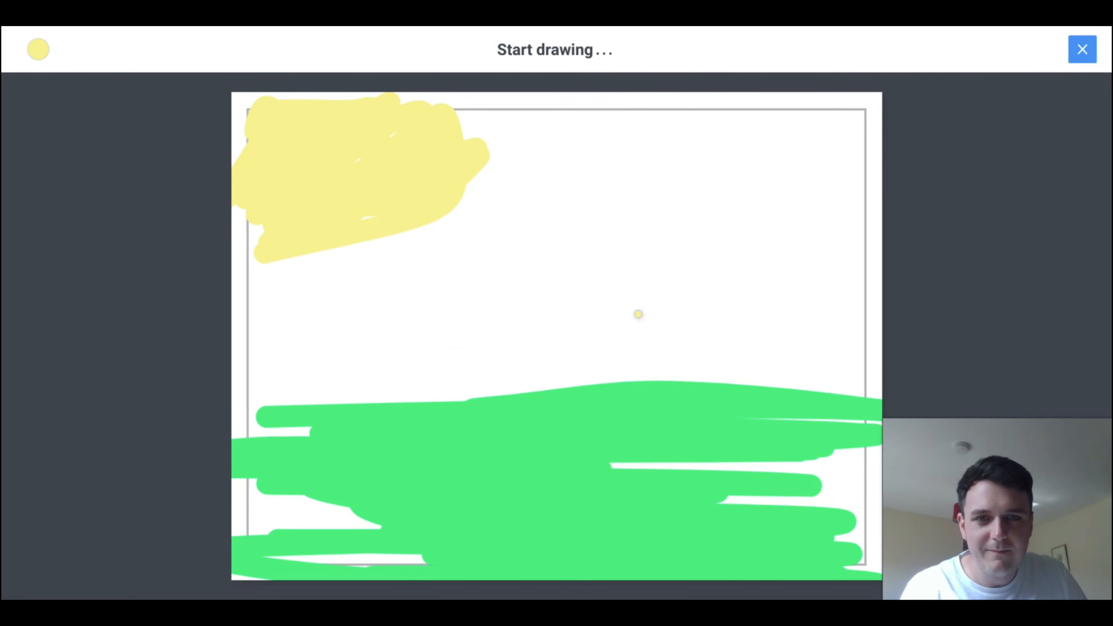
mouse_move(703, 196)
mouse_down()
mouse_move(630, 256)
mouse_move(700, 323)
mouse_move(776, 272)
mouse_move(704, 193)
mouse_up()
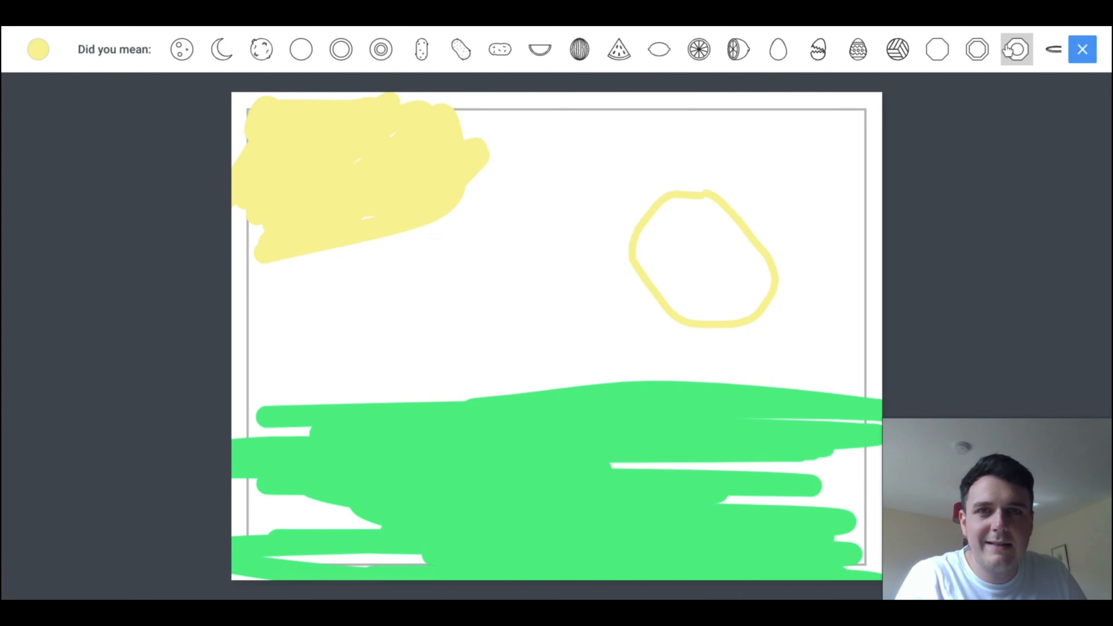
mouse_move(667, 202)
mouse_down()
mouse_move(666, 214)
mouse_move(708, 210)
mouse_move(703, 196)
mouse_up()
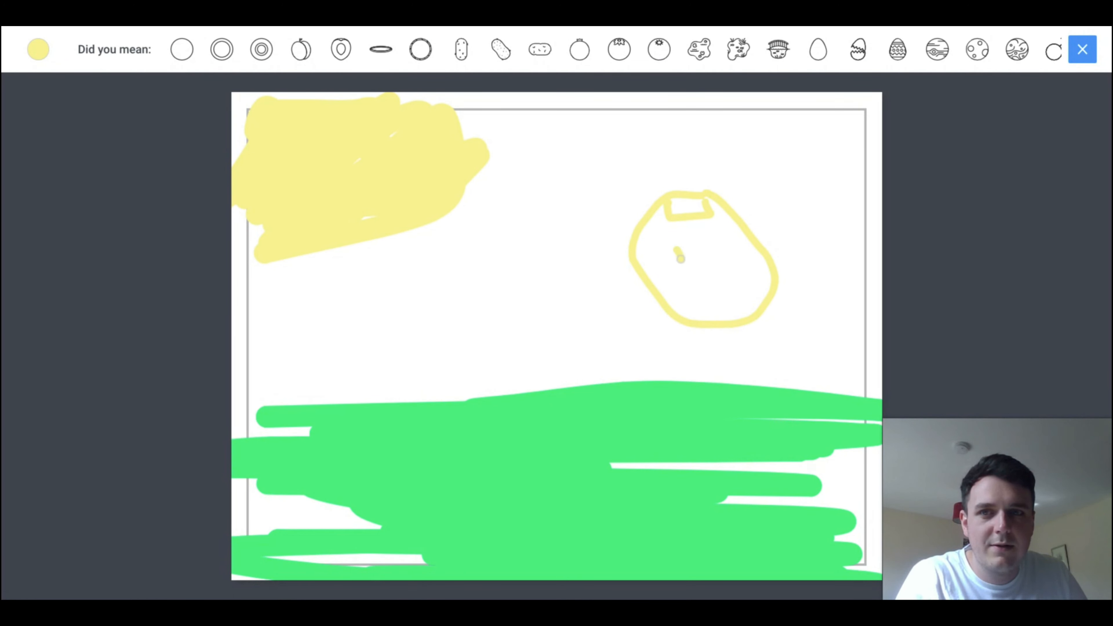
mouse_move(681, 259)
mouse_down()
mouse_move(731, 263)
mouse_move(685, 245)
mouse_up()
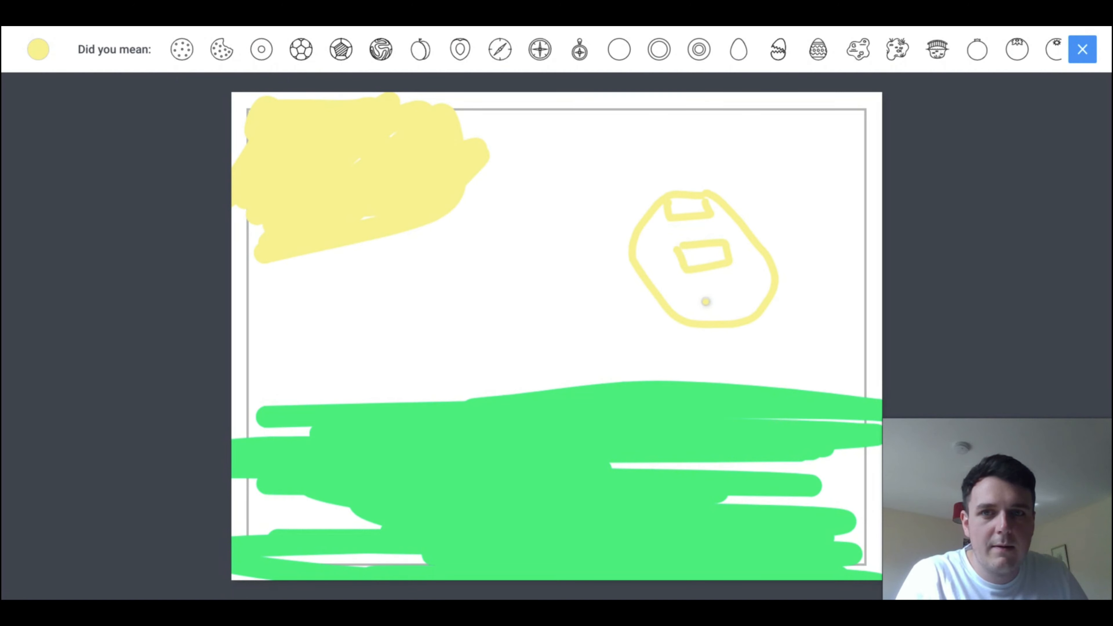
drag(703, 289, 768, 277)
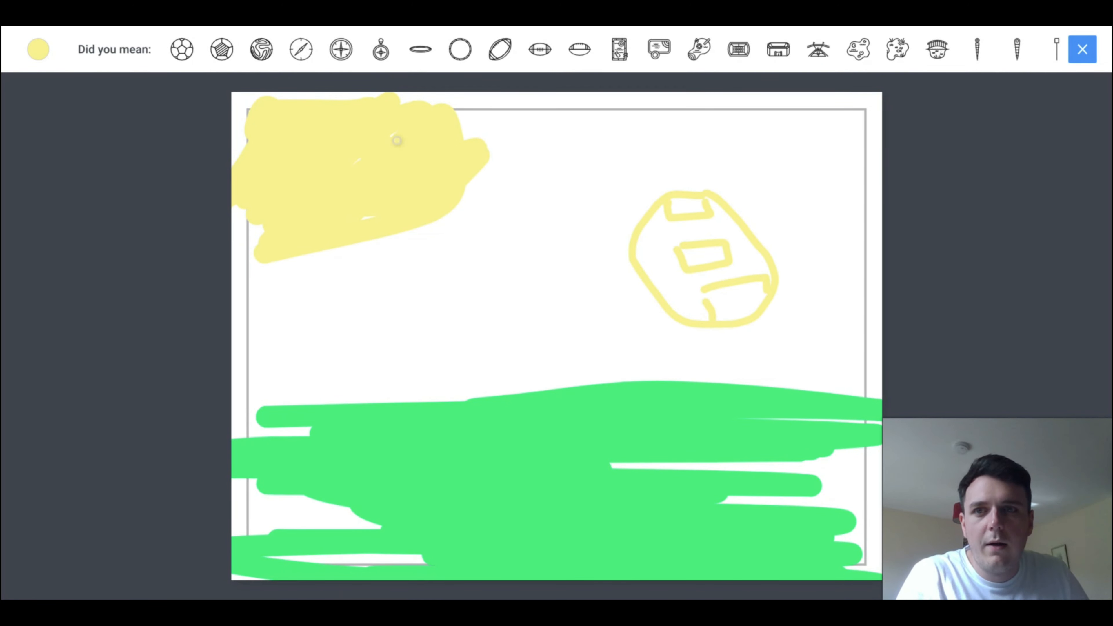
click(180, 50)
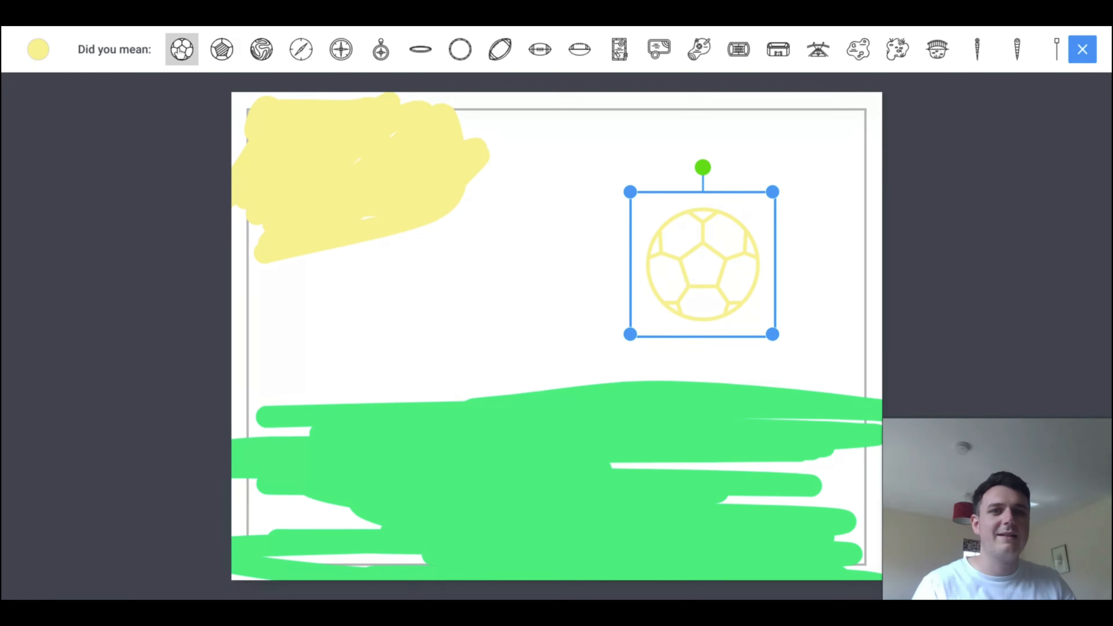
Step: Enlarge the football slightly and place it on the upper edge of the green ground near the page's centre
drag(634, 198, 615, 178)
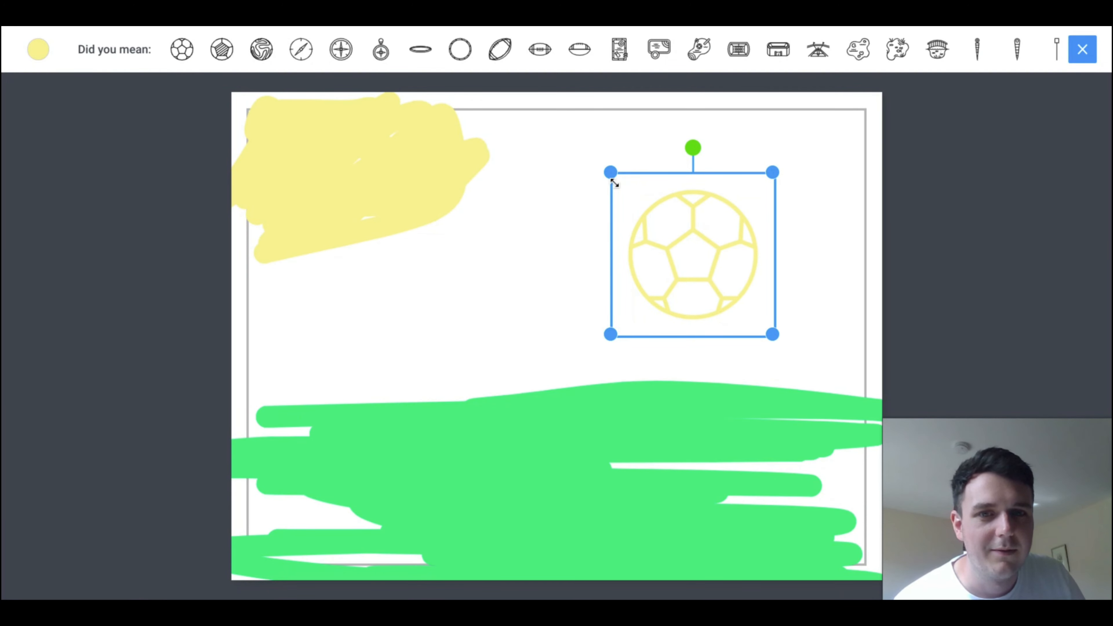
drag(703, 236, 630, 380)
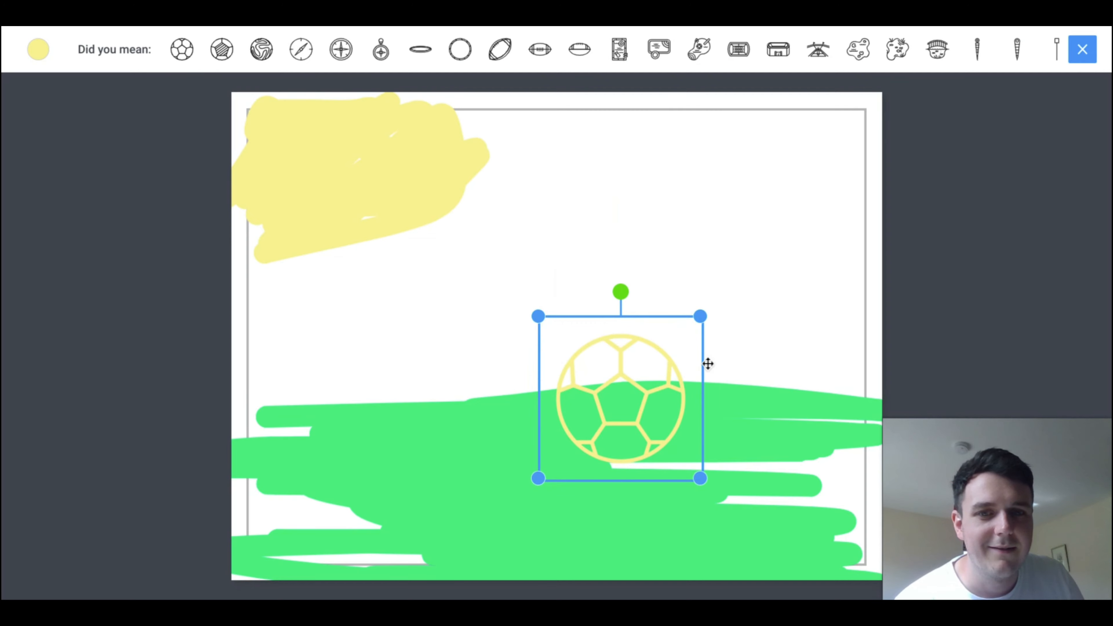
click(811, 307)
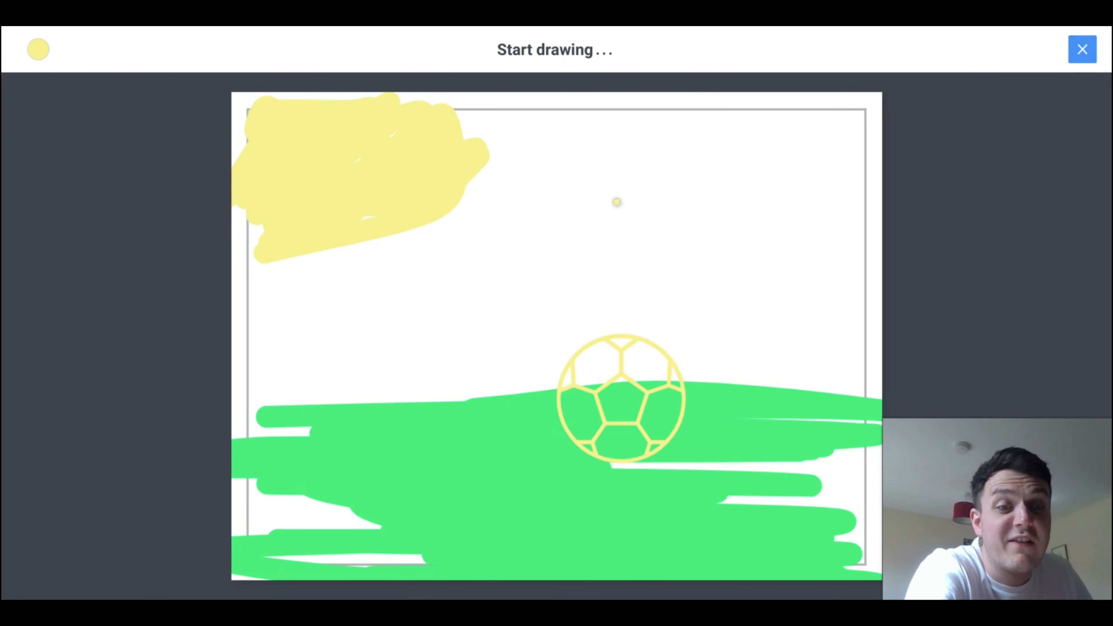
Step: Sketch a boat with a flag above the football, replace it with the suggested sailboat icon and leave Auto drawing
mouse_move(618, 191)
mouse_down()
mouse_move(806, 189)
mouse_move(765, 278)
mouse_move(648, 272)
mouse_move(610, 215)
mouse_up()
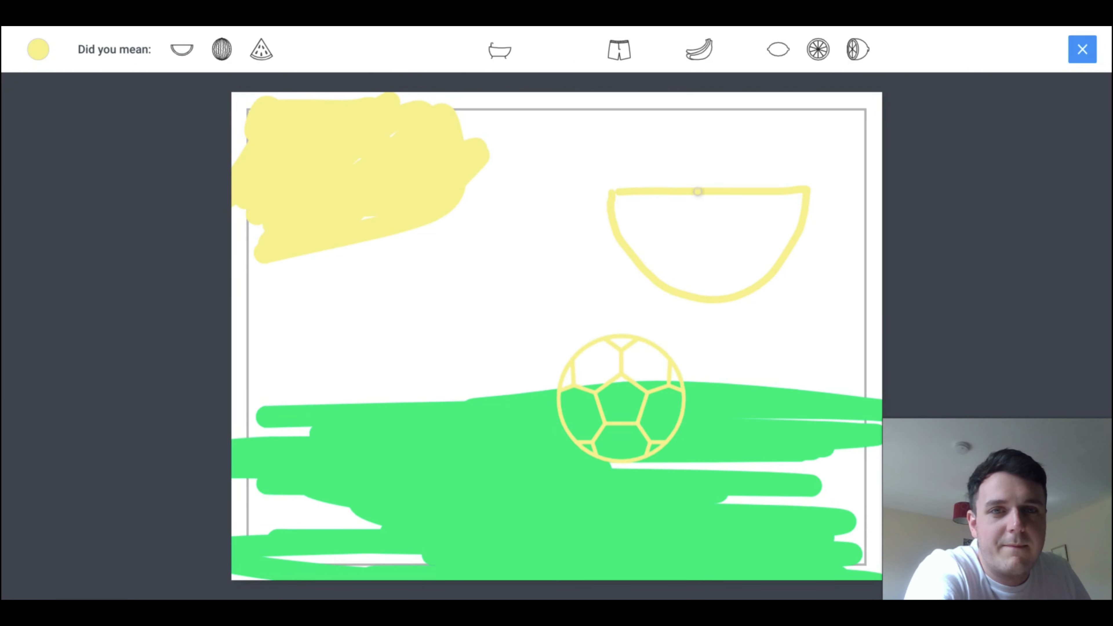
mouse_move(698, 190)
mouse_down()
mouse_move(695, 124)
mouse_move(731, 133)
mouse_move(700, 151)
mouse_up()
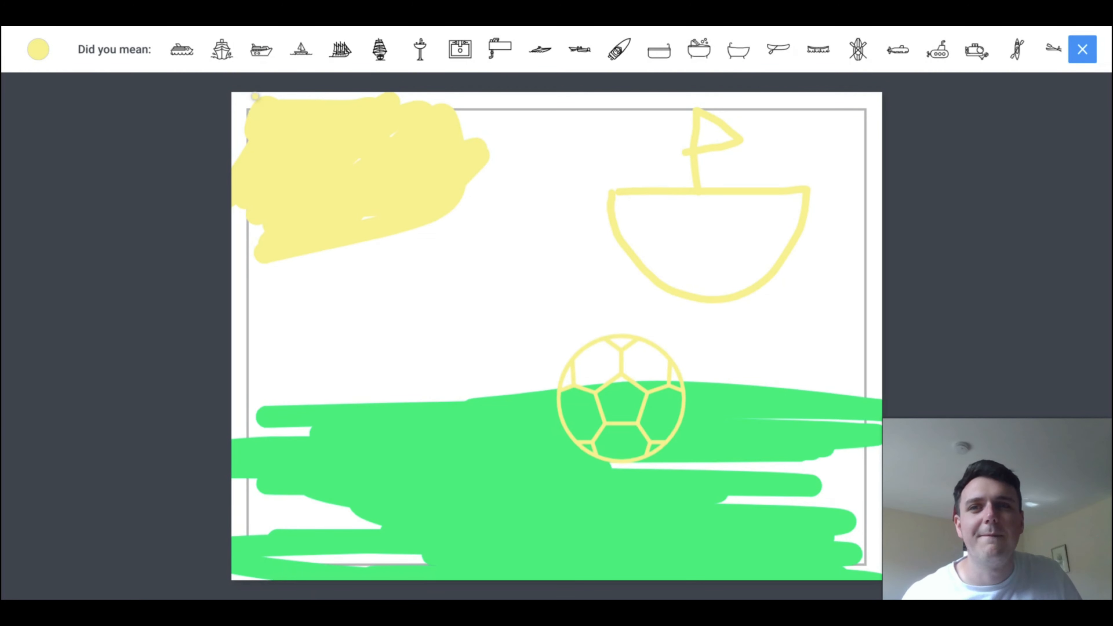
click(301, 54)
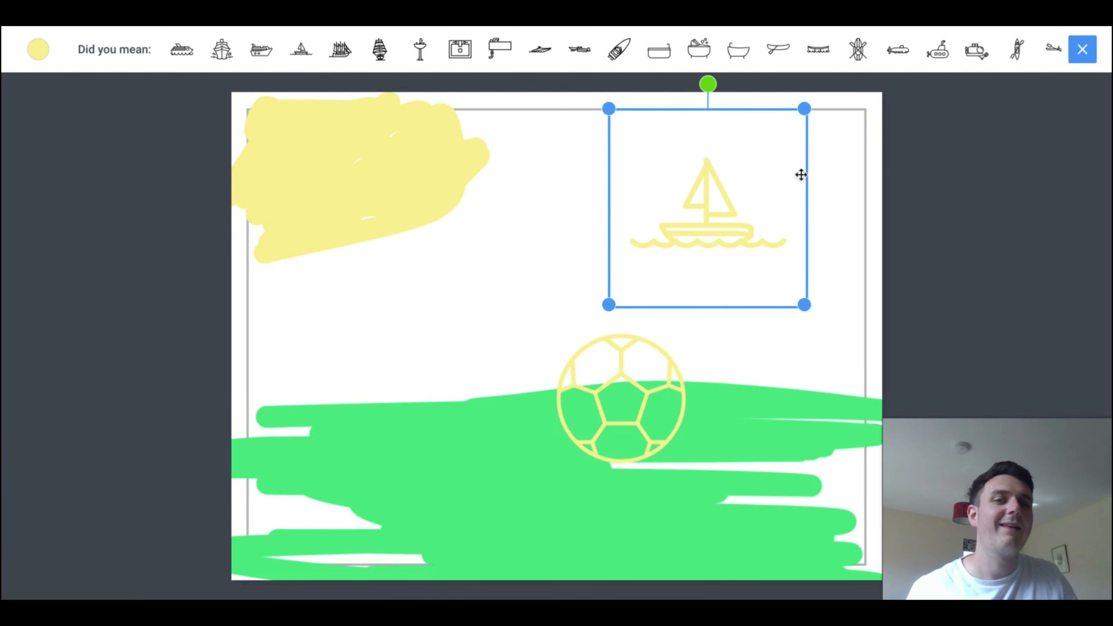
click(1081, 51)
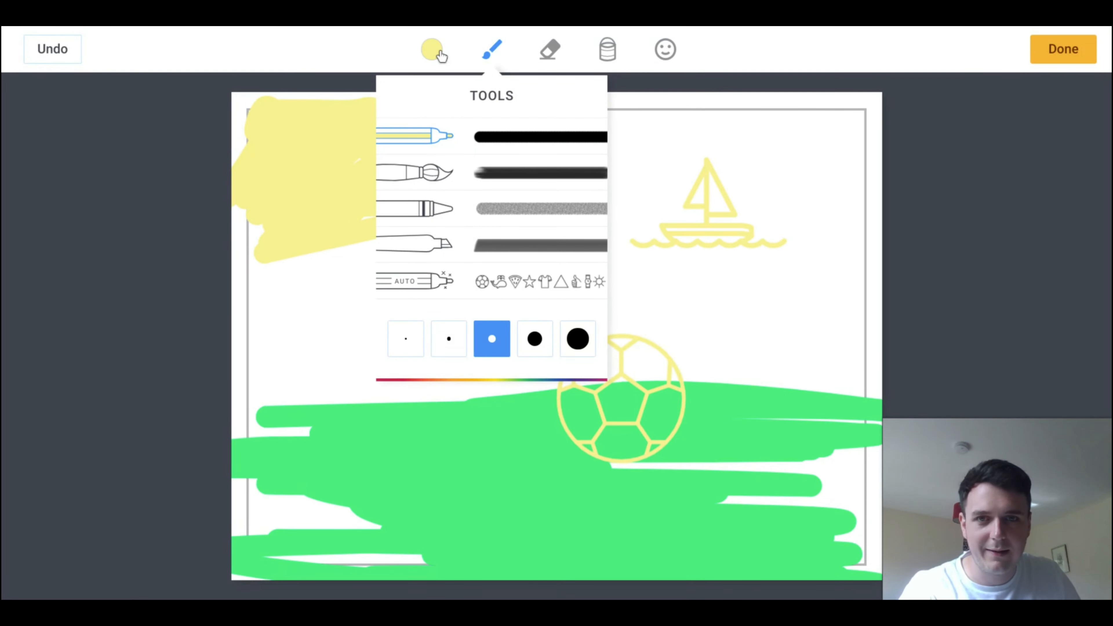
Step: Set the drawing colour to light lime green and erase the sailboat from the upper part of the page
click(441, 55)
click(440, 141)
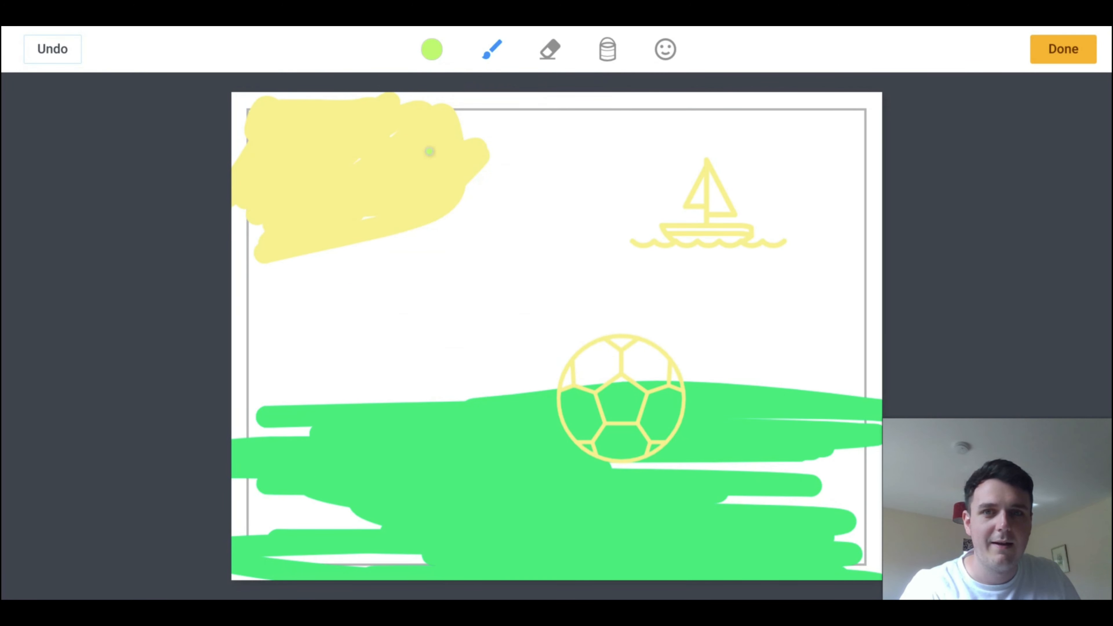
click(550, 49)
mouse_move(723, 223)
mouse_down()
mouse_move(668, 191)
mouse_move(668, 216)
mouse_move(688, 196)
mouse_move(567, 290)
mouse_move(748, 223)
mouse_move(658, 161)
mouse_move(715, 183)
mouse_up()
Step: Fill the blank sky with light lime green, open the emoji choices briefly and finish the page 3 drawing
click(607, 49)
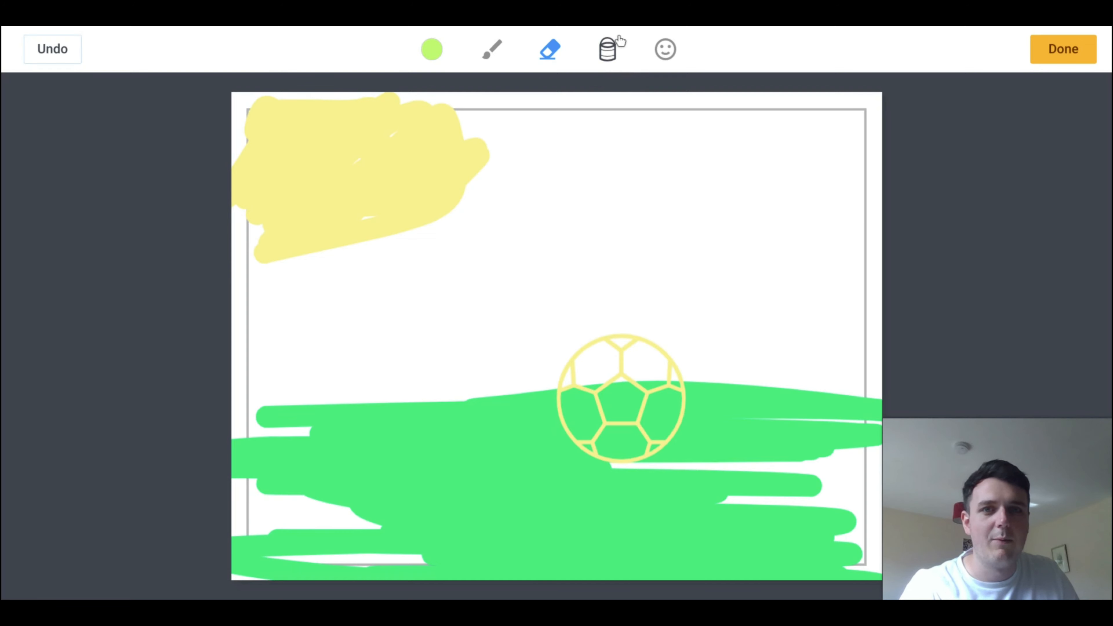
click(647, 189)
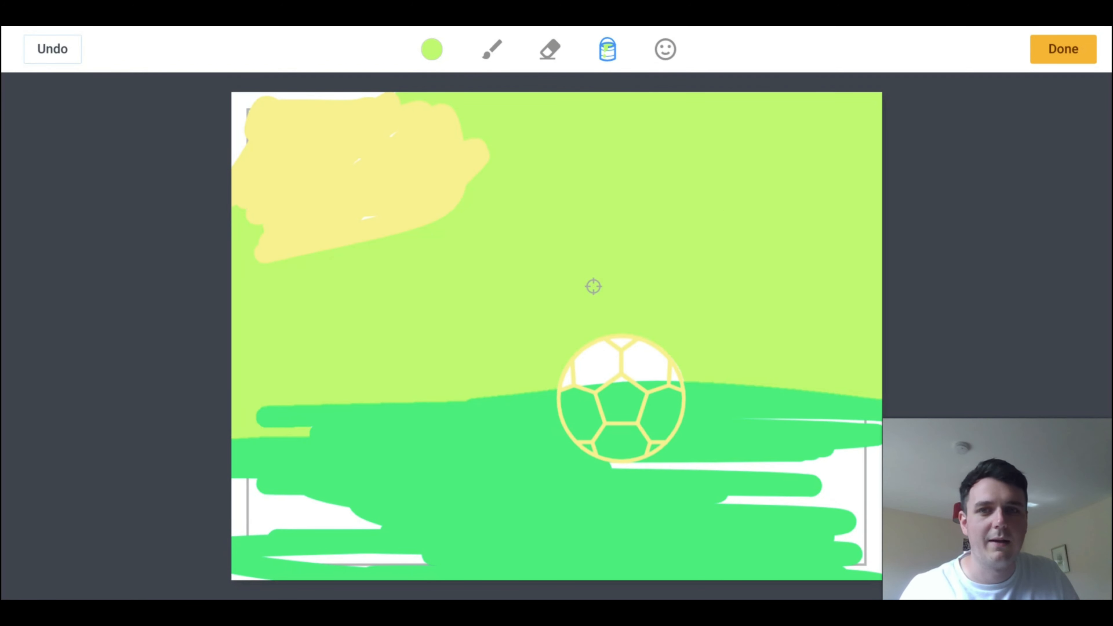
click(668, 57)
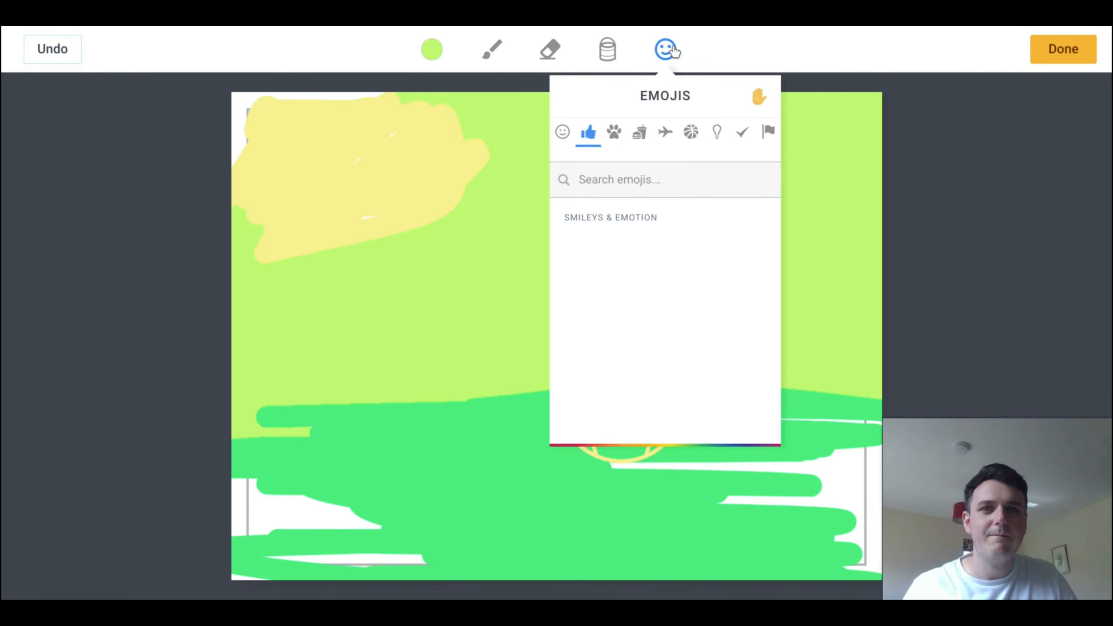
click(758, 94)
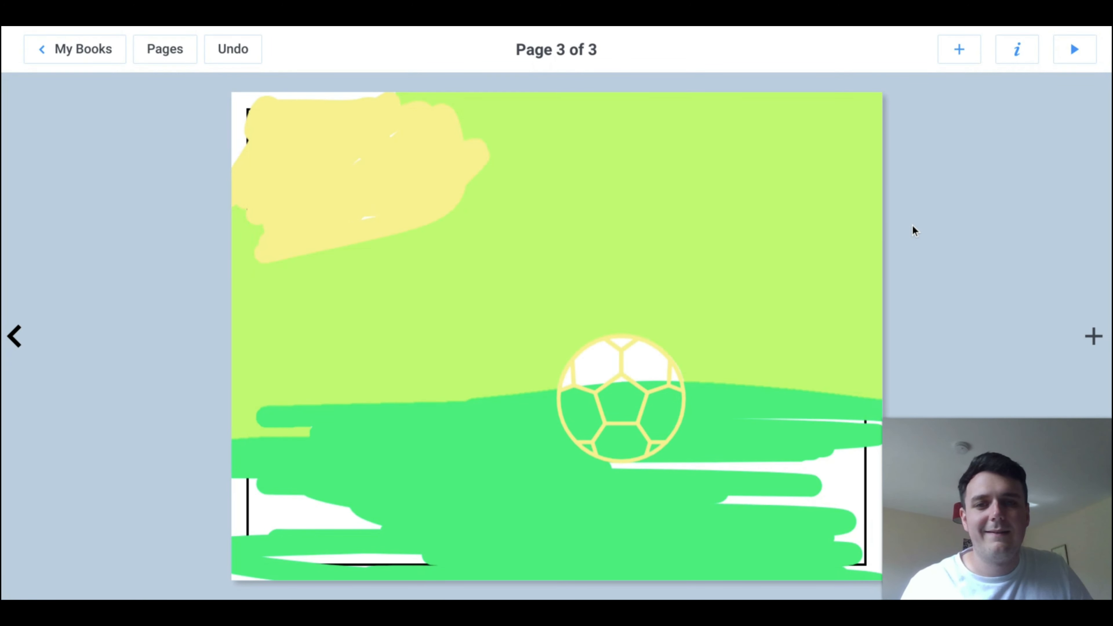
Step: Preview the book in reading view and return to editing page 3
click(1074, 49)
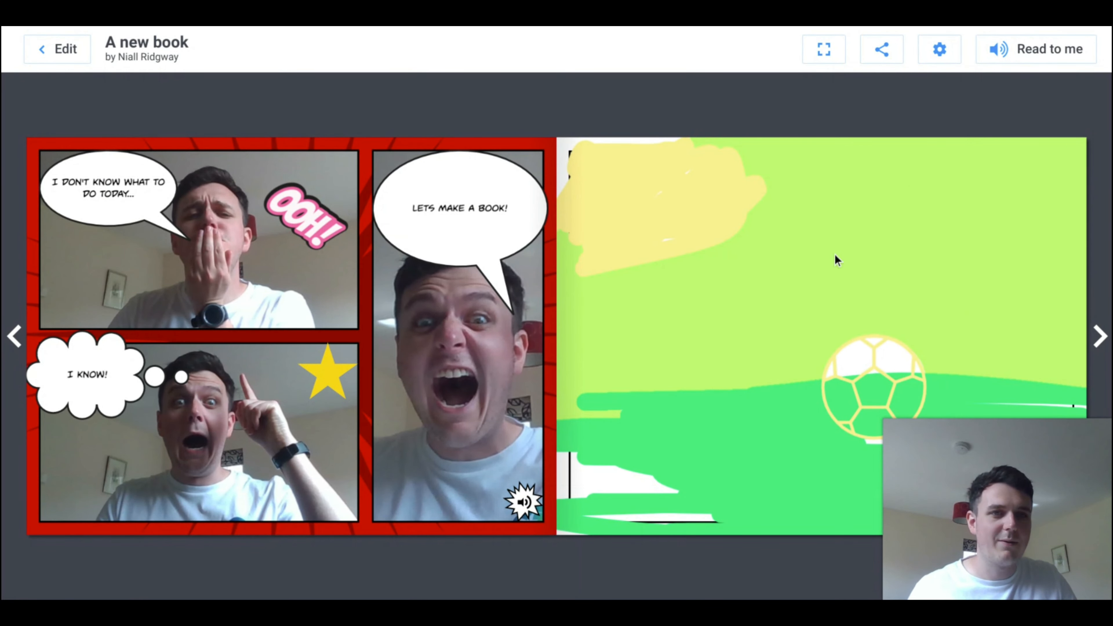
click(57, 48)
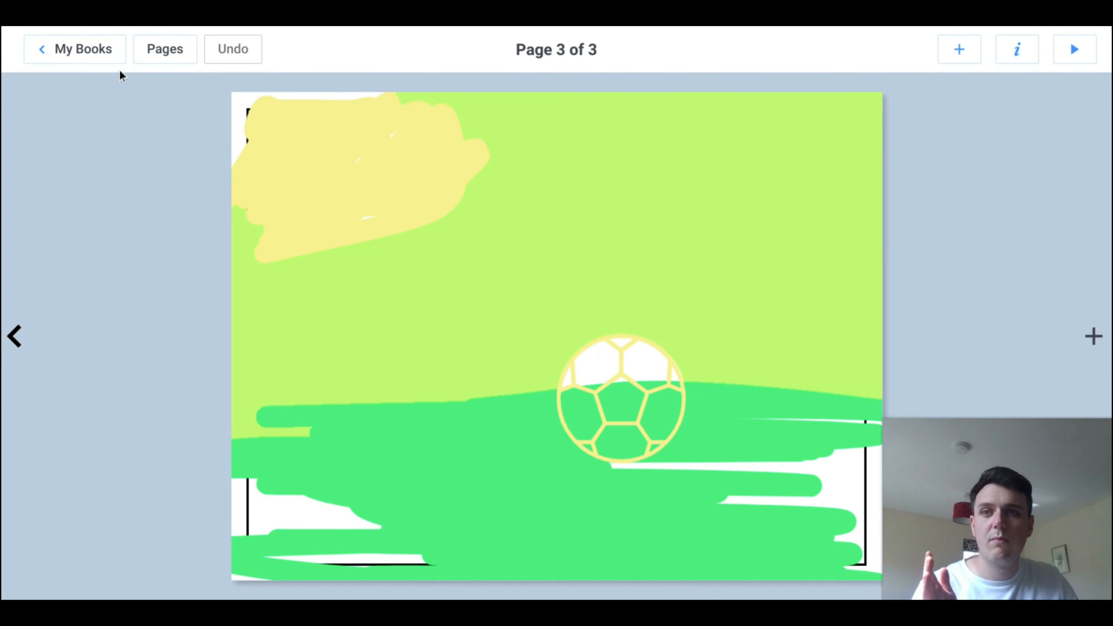
Step: In the page overview, try moving page 3 ahead of page 2, put it back and return to page 3
click(152, 55)
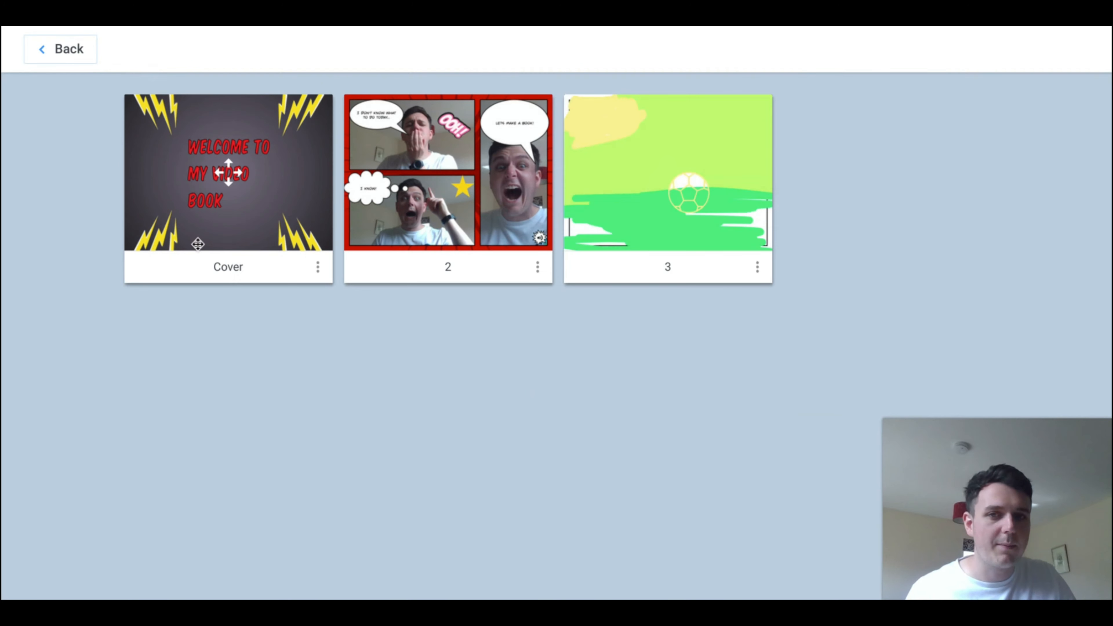
drag(710, 219, 521, 190)
drag(487, 188, 716, 149)
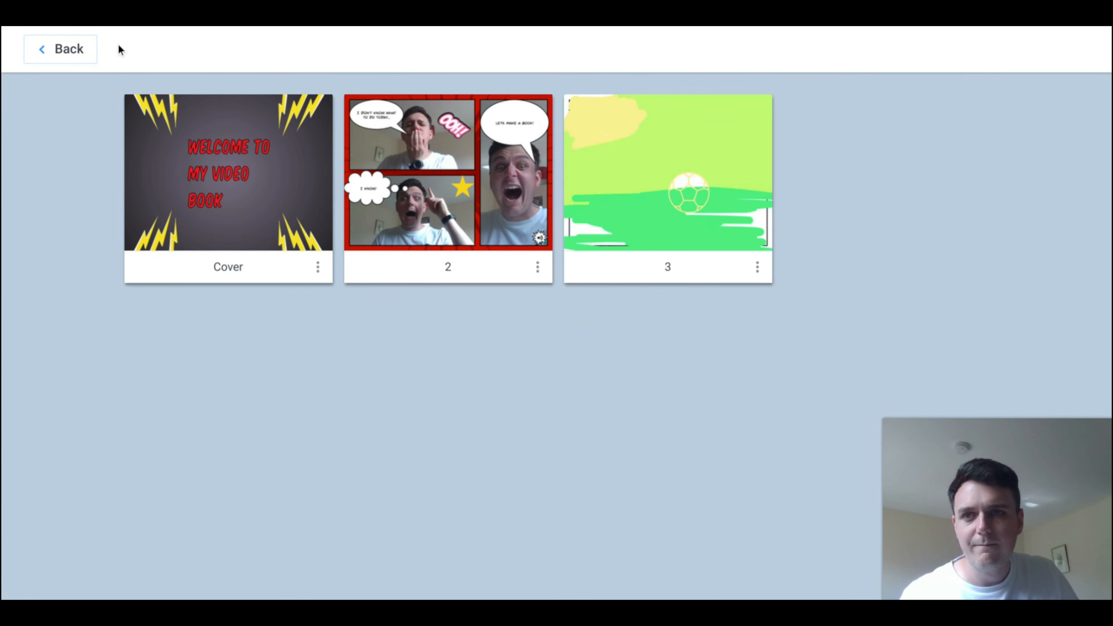
click(74, 53)
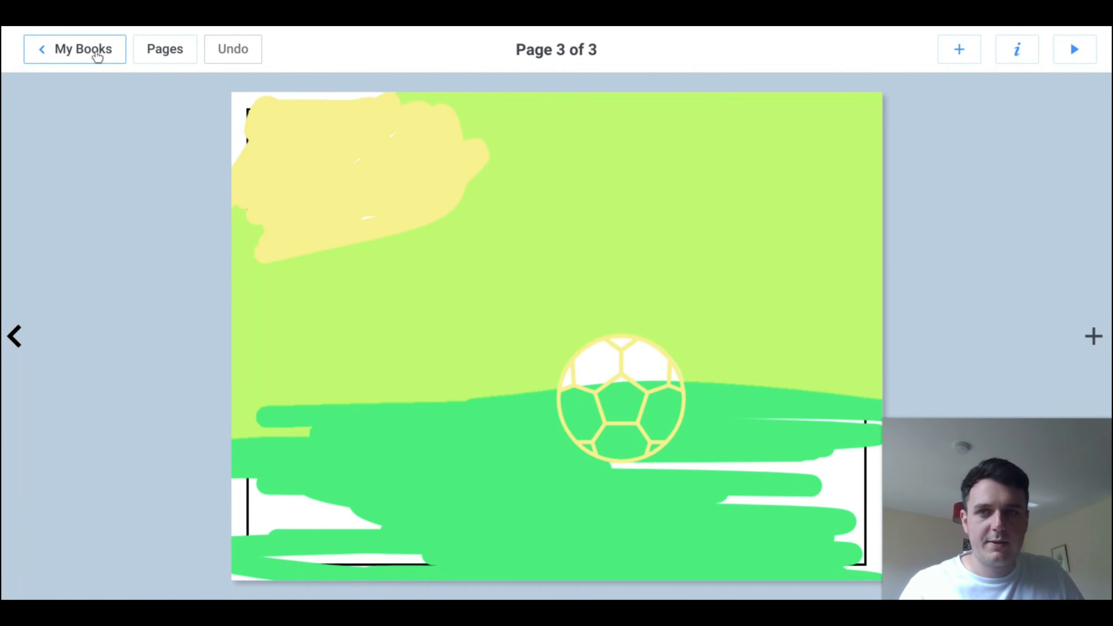
Step: Return to the Children's Books library, display its invite code and close the invitation
click(83, 49)
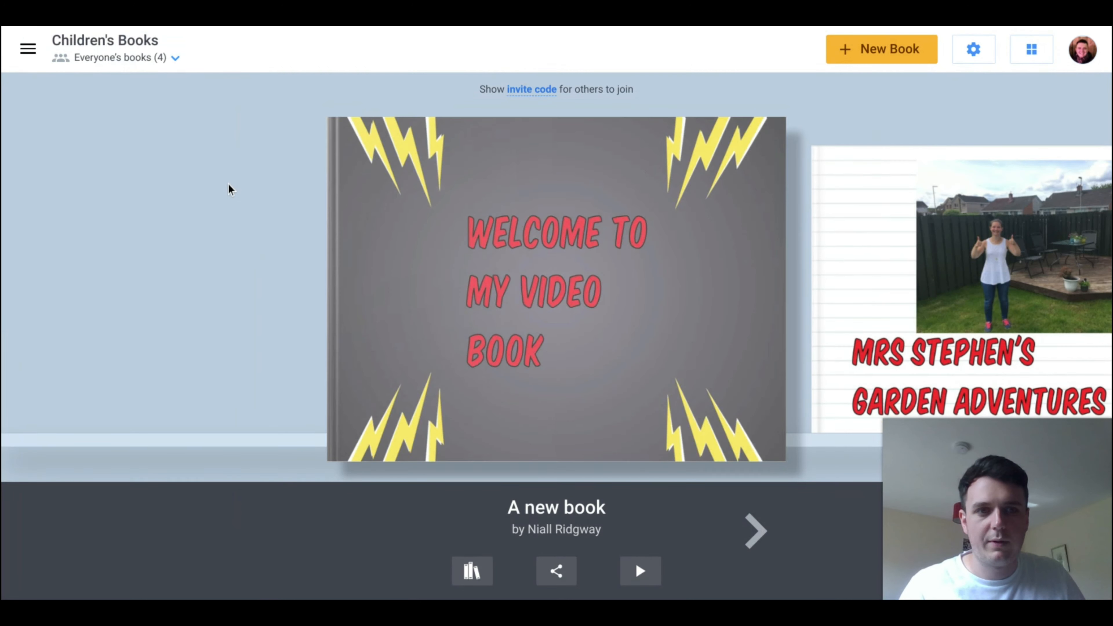
mouse_move(495, 282)
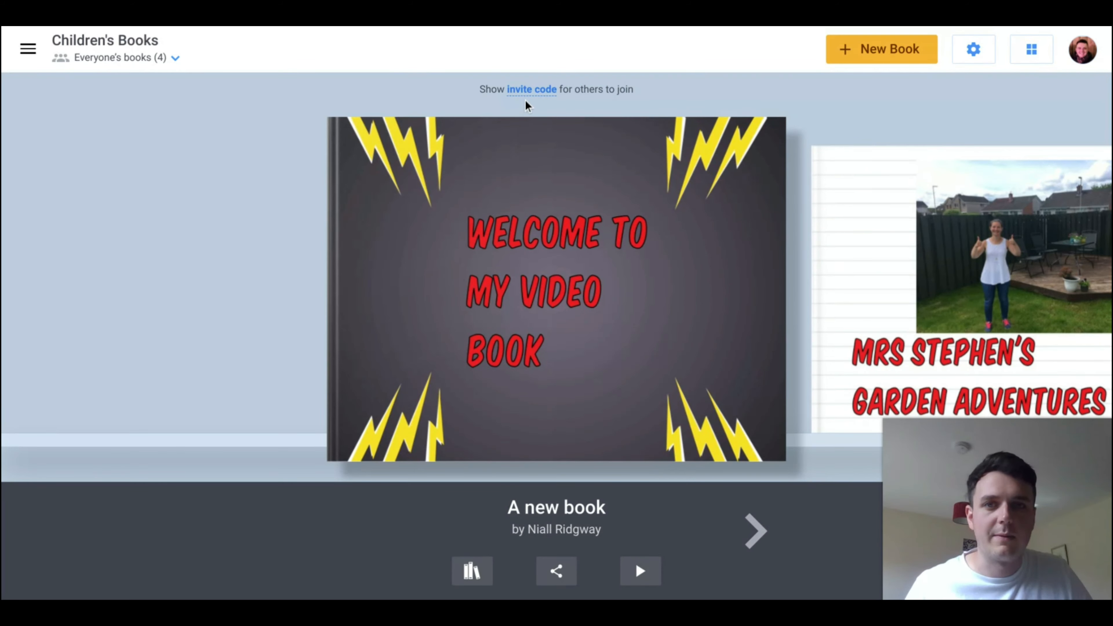
click(538, 92)
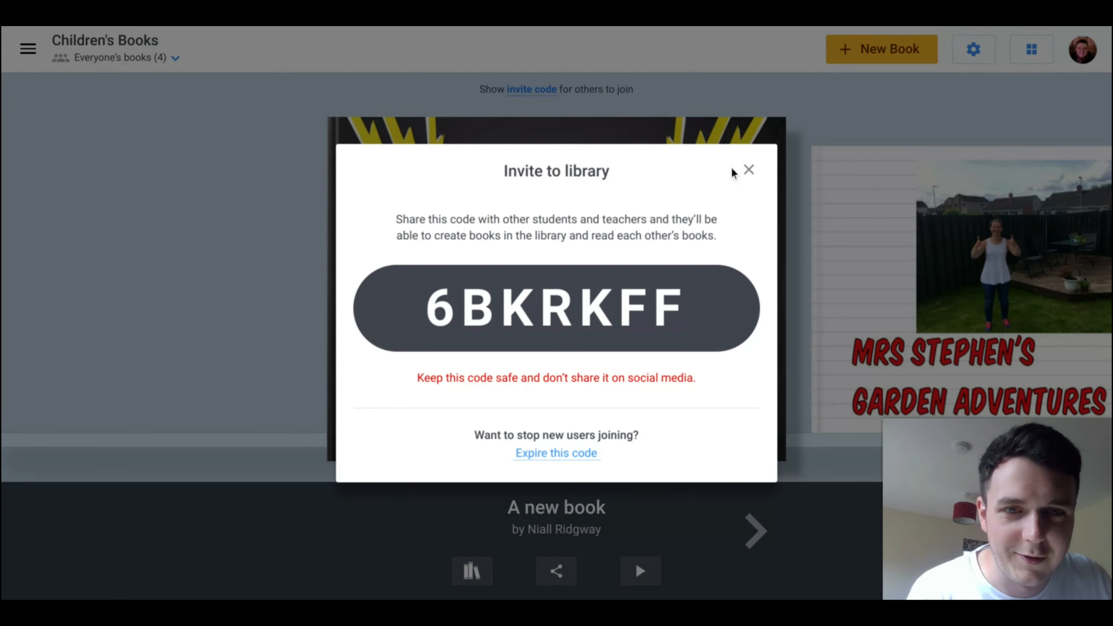
click(747, 170)
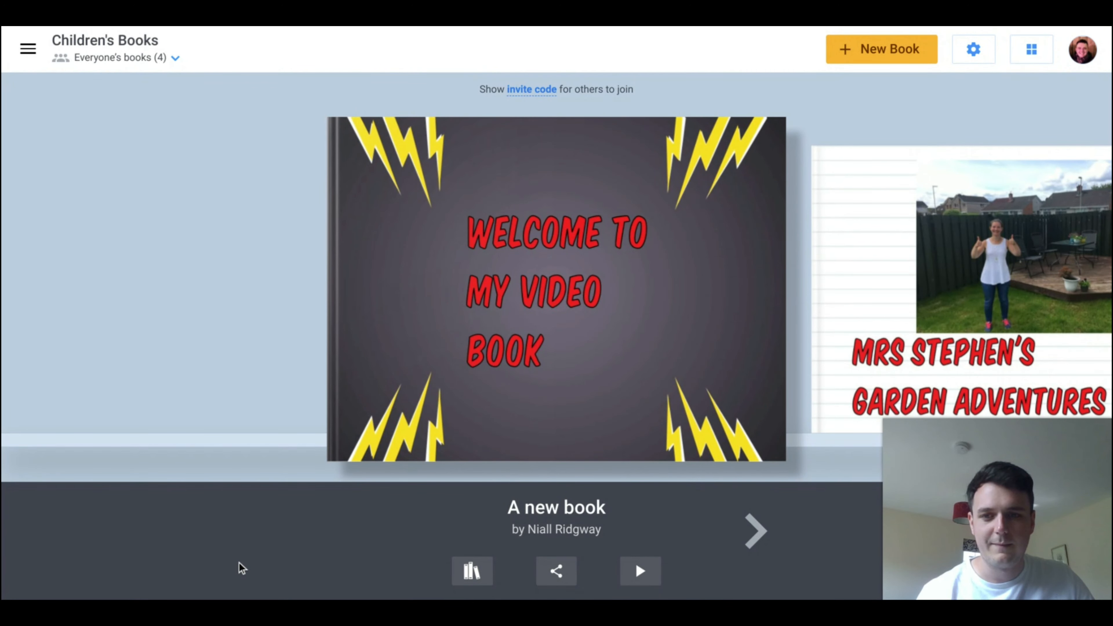
Step: Examine the new book's management options and its sharing options without choosing any
click(479, 578)
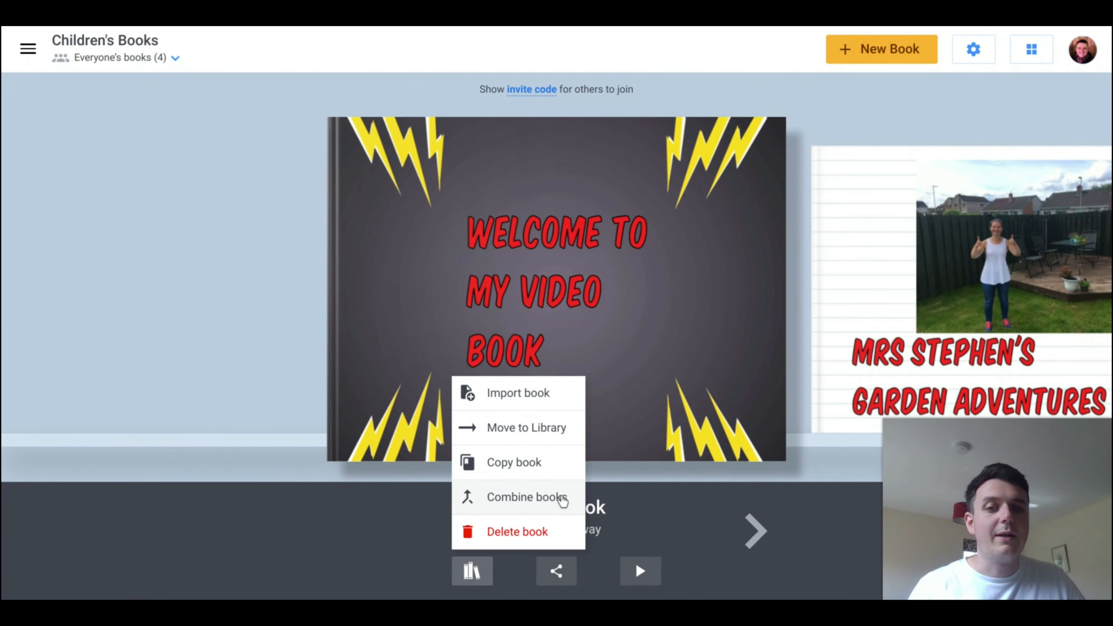
click(664, 299)
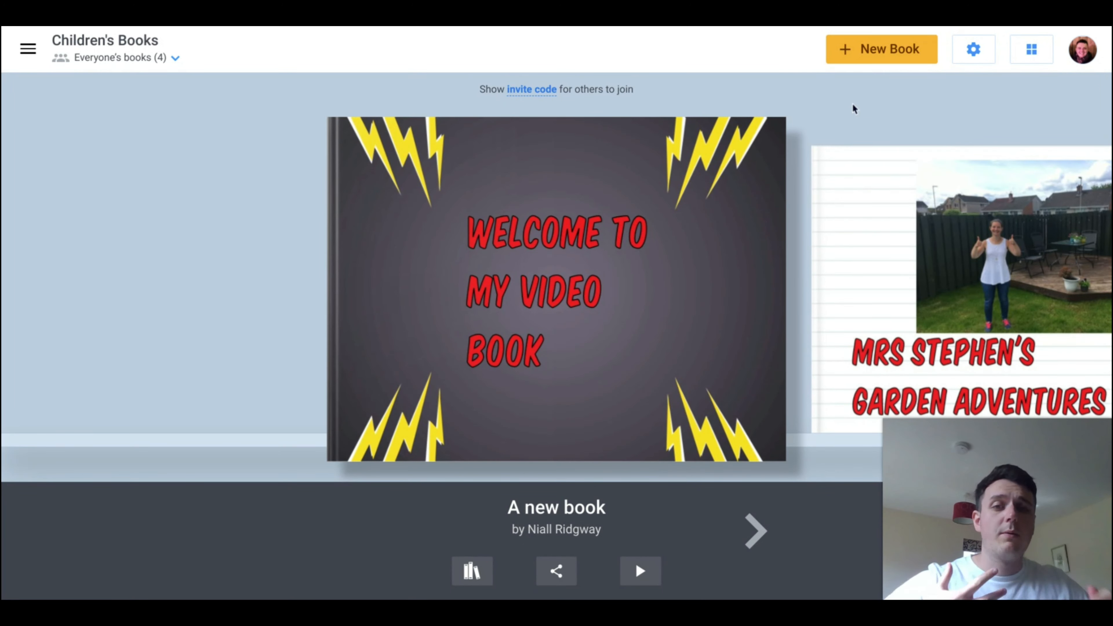
click(467, 570)
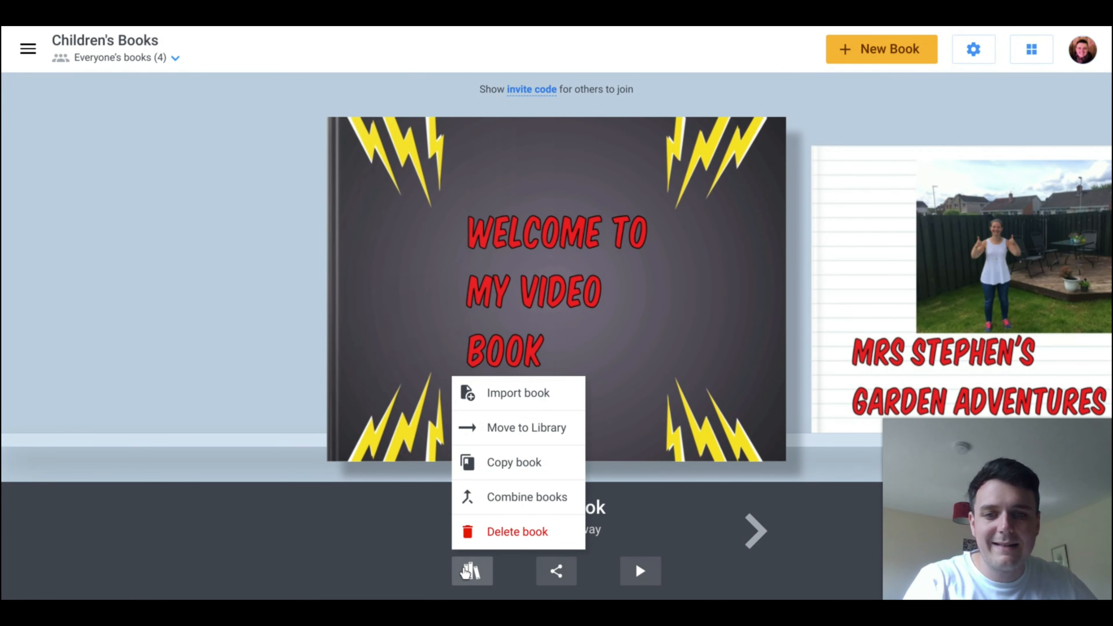
click(259, 203)
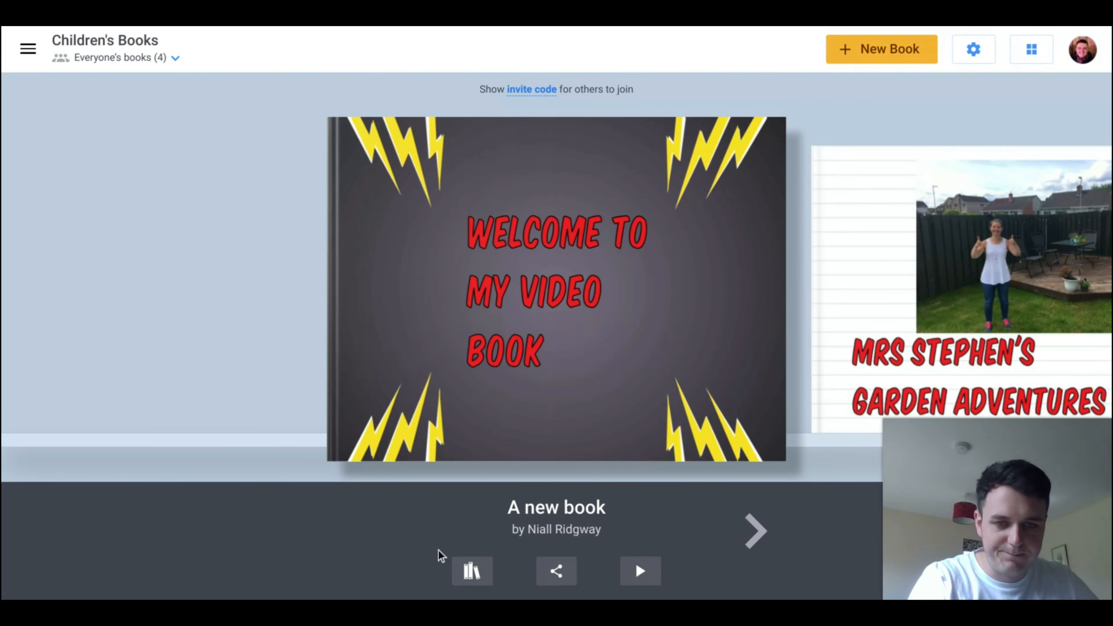
click(568, 569)
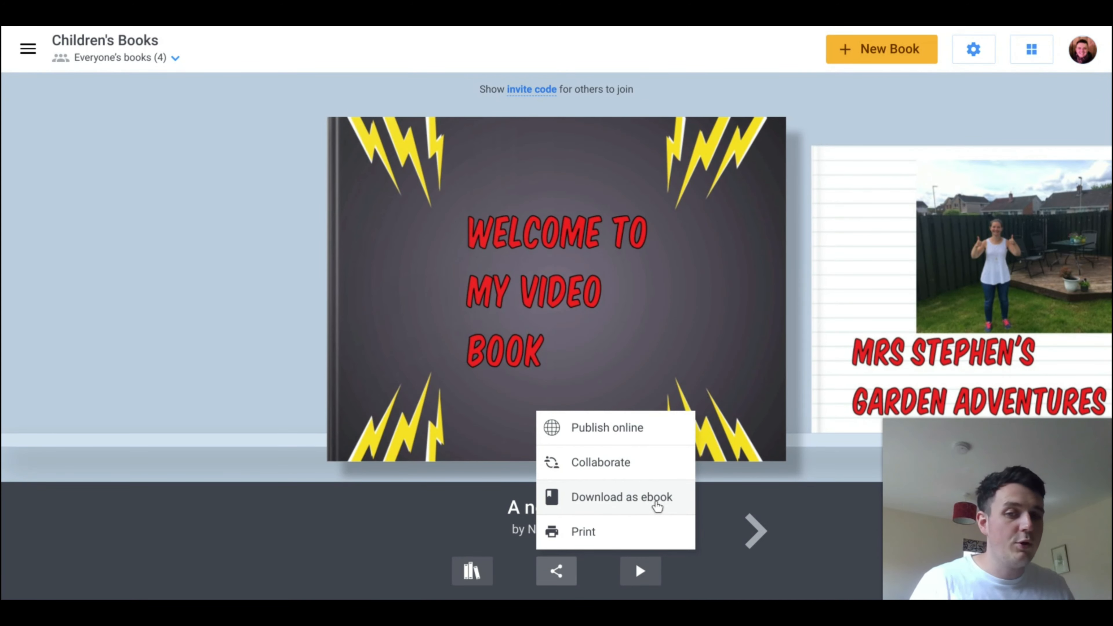
click(708, 585)
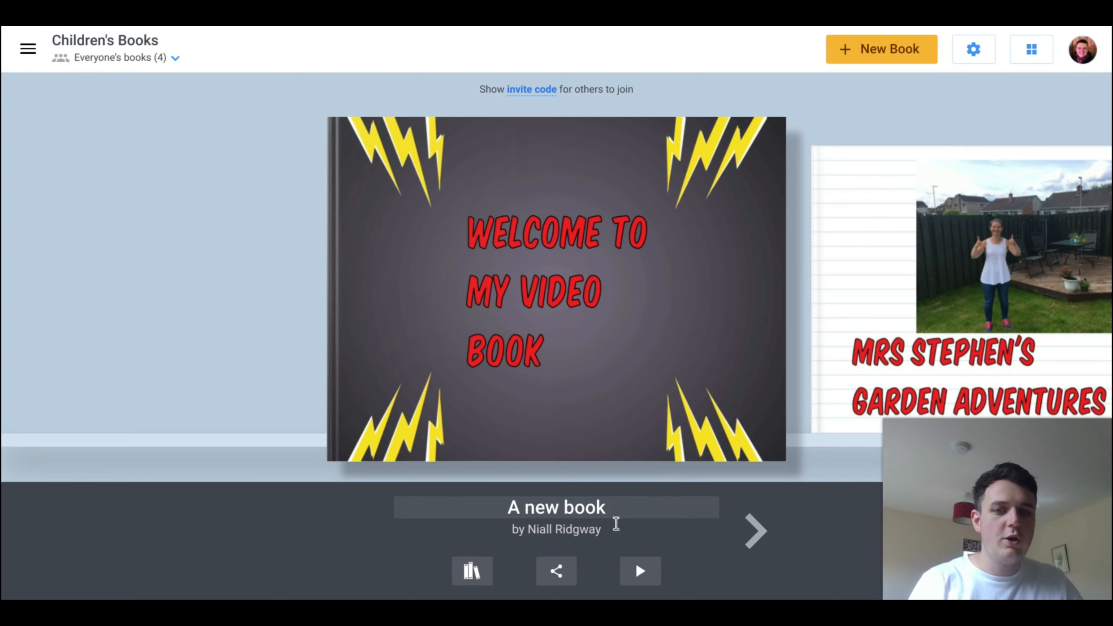
Step: Rename the book as "Welcome to my Video Book", leaving the author field without editing it
click(618, 513)
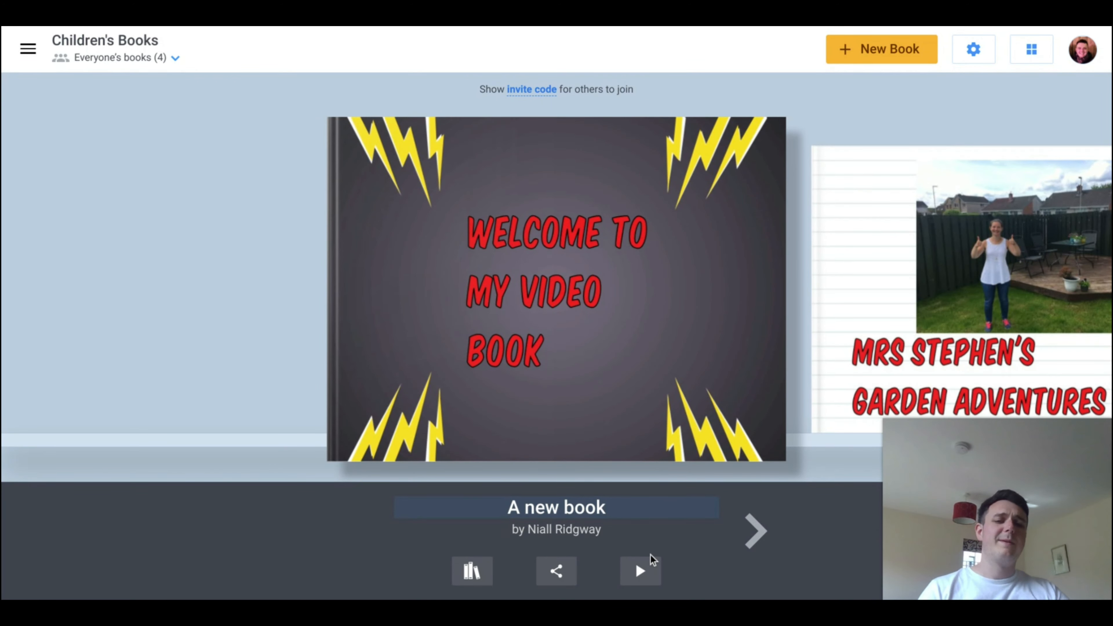
key(BackSpace)
key(BackSpace)
key(BackSpace)
key(BackSpace)
key(BackSpace)
key(BackSpace)
key(BackSpace)
key(BackSpace)
key(BackSpace)
key(BackSpace)
text(W)
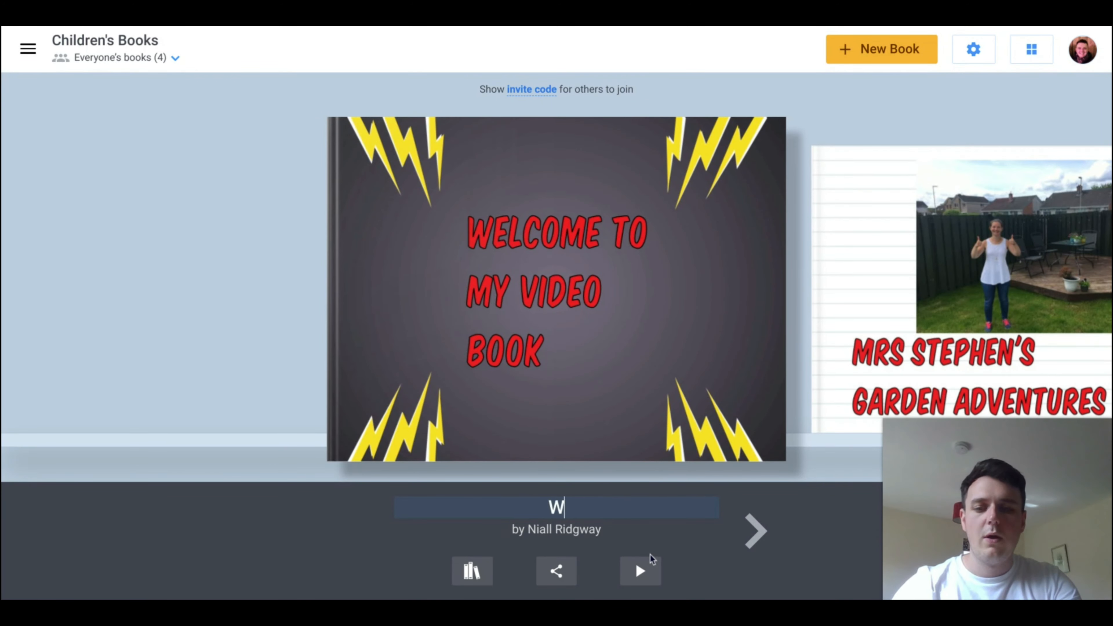
text(elcome to my Video bo)
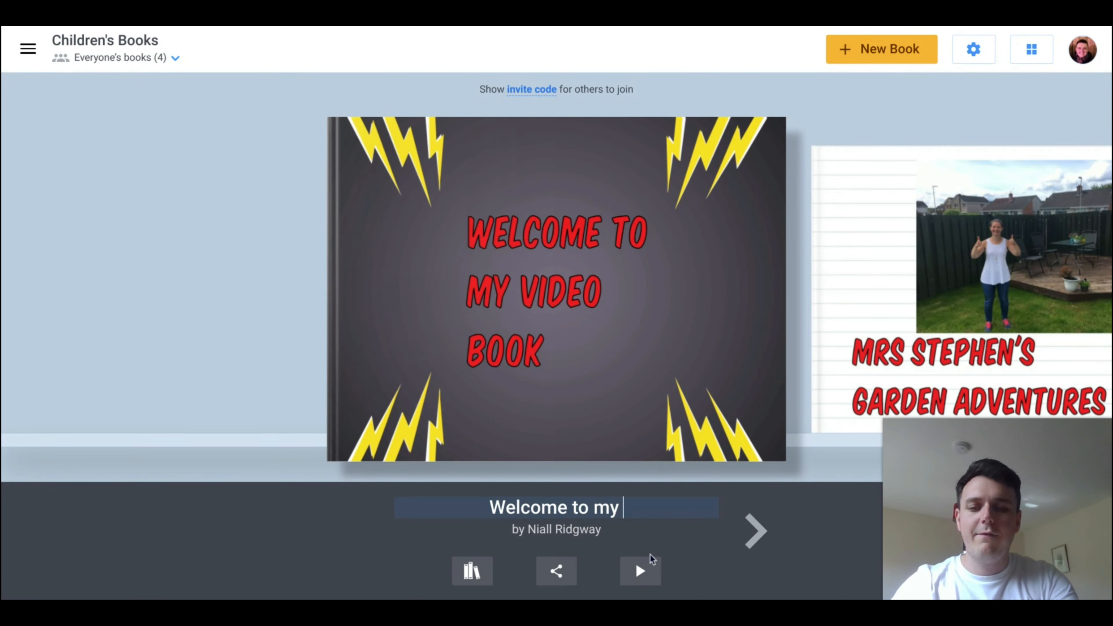
key(BackSpace)
key(BackSpace)
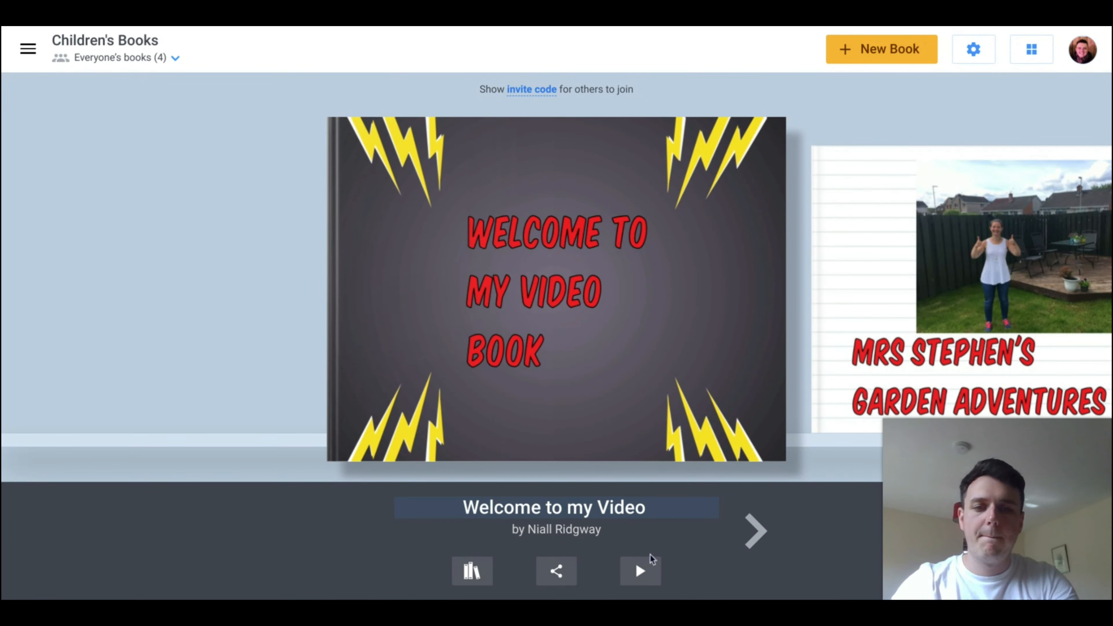
text(Bpp)
key(BackSpace)
key(BackSpace)
text(ook)
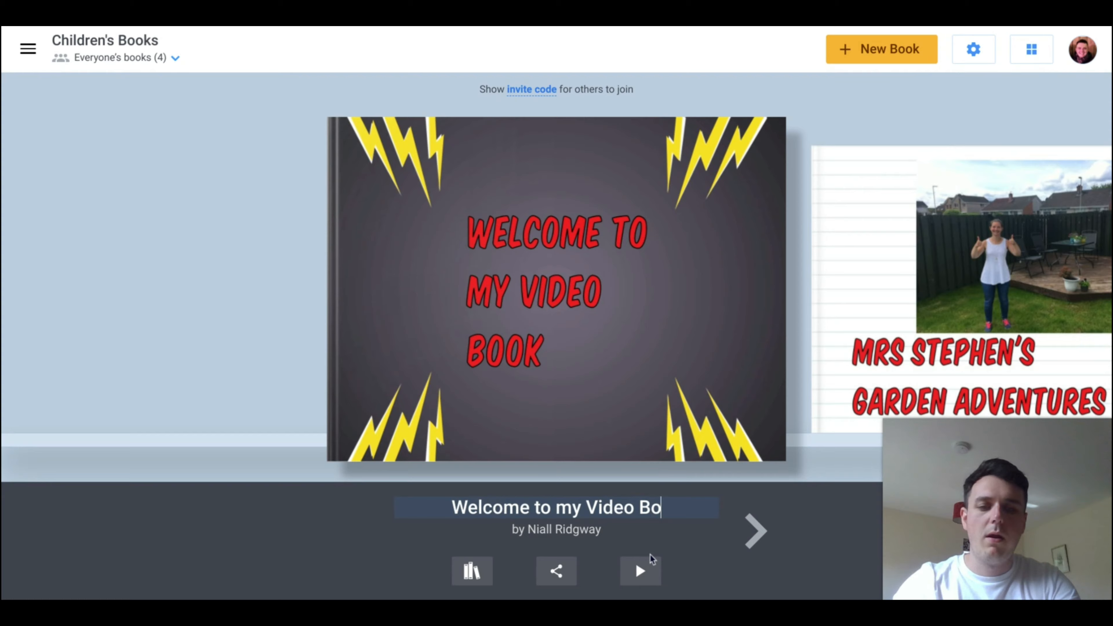
click(651, 526)
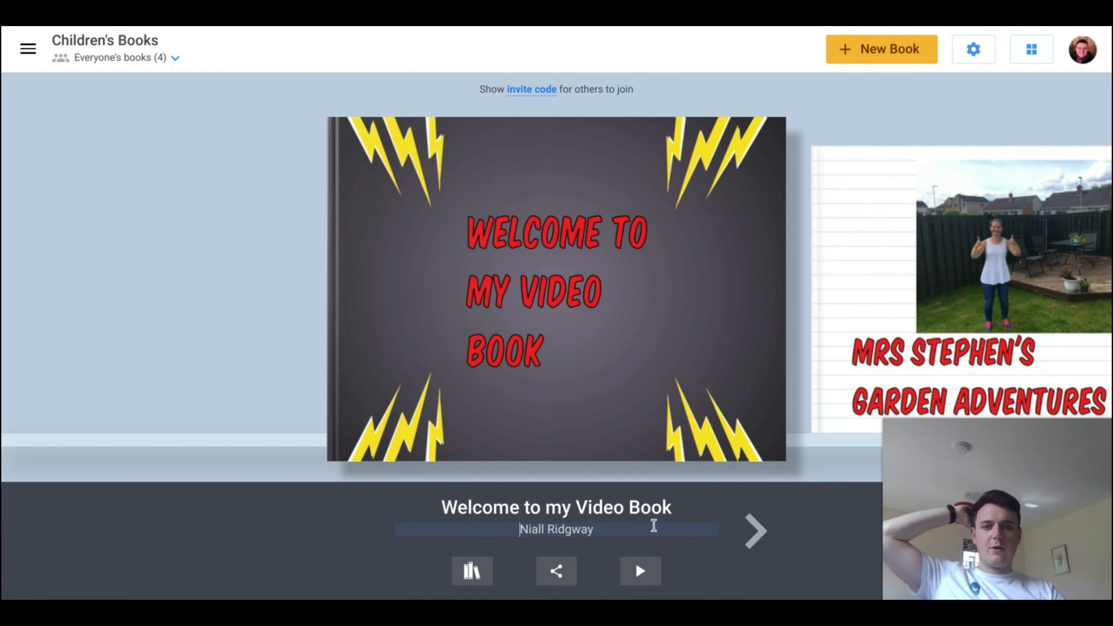
click(238, 277)
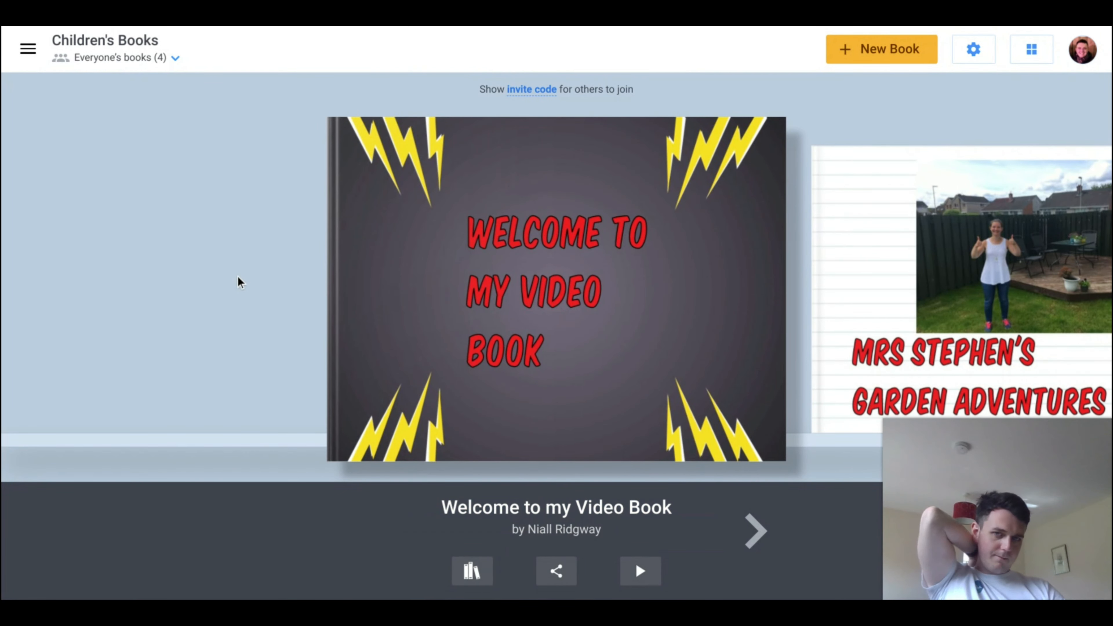